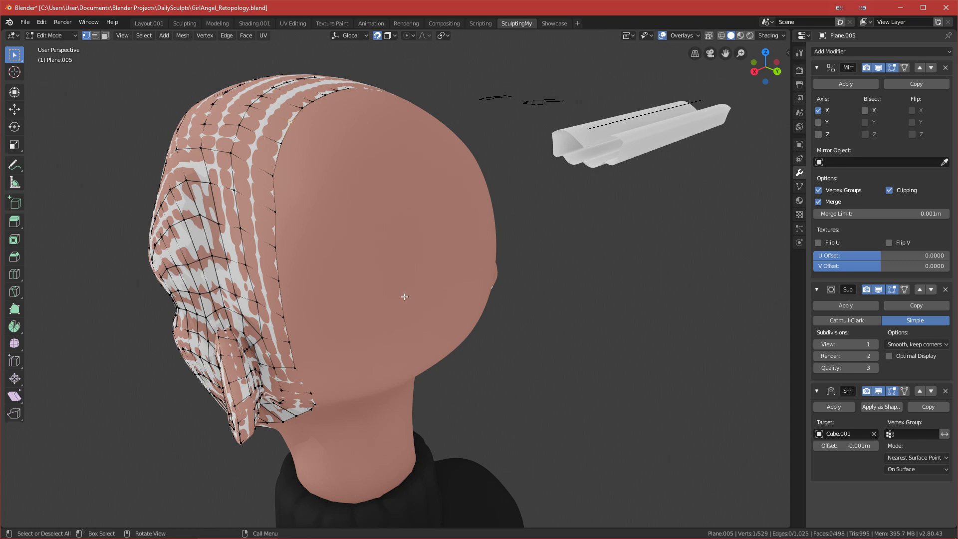
- Move a vertex on the upper rear border of the head's retopology mesh slightly forward and down
middle_drag(331, 253, 314, 359)
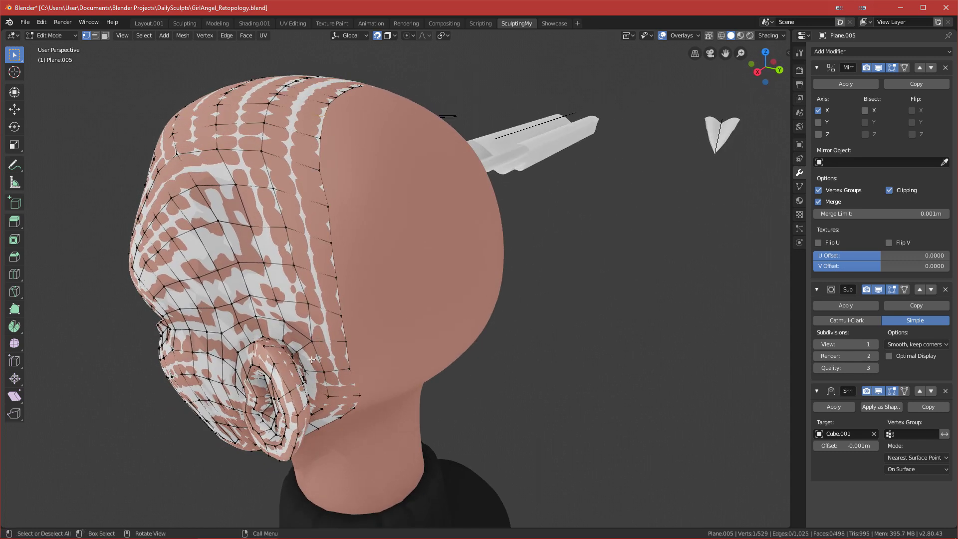
middle_drag(310, 267, 331, 245)
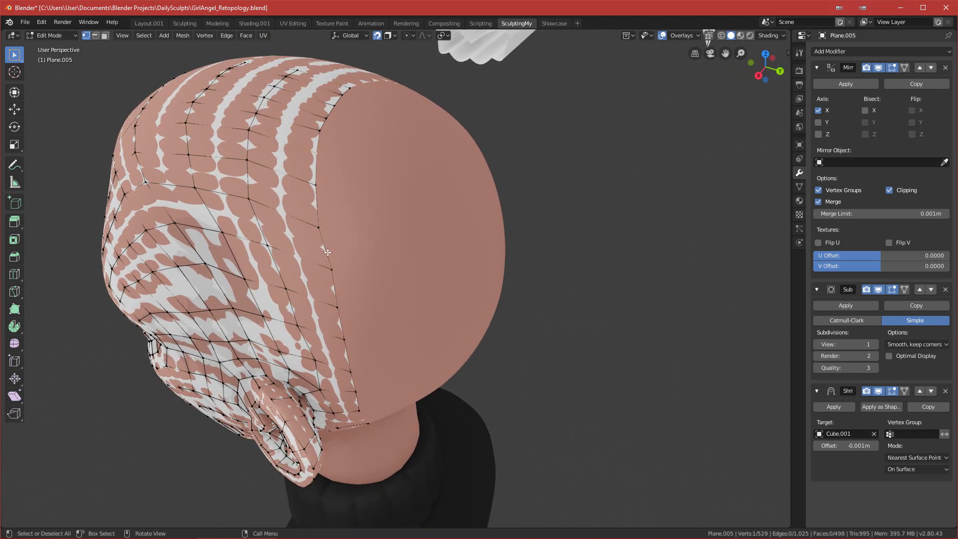
middle_drag(322, 257, 329, 208)
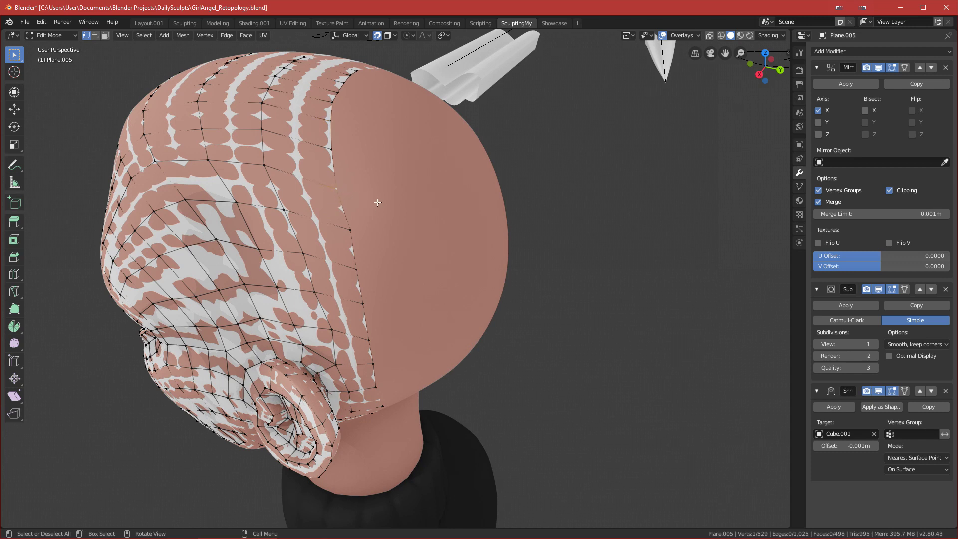
middle_drag(371, 199, 398, 232)
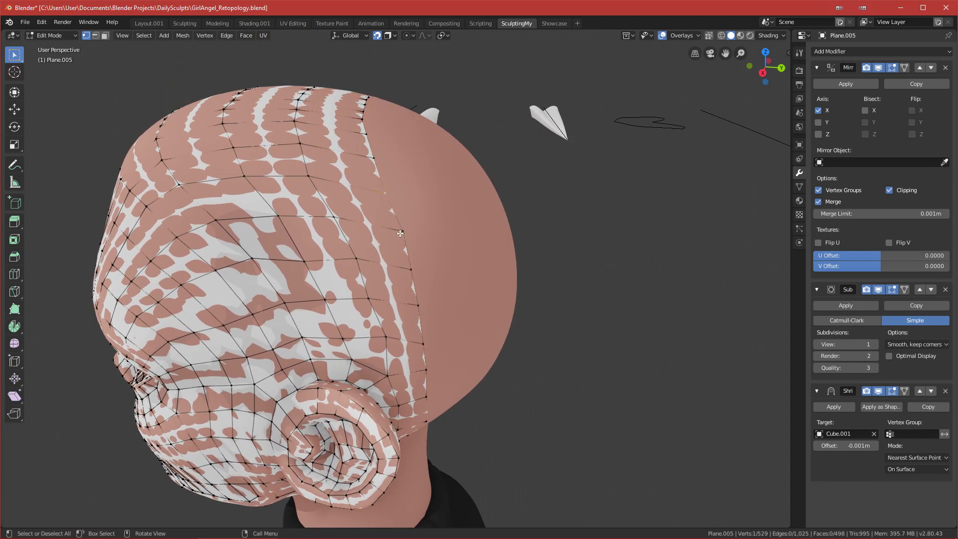
key(g)
click(397, 236)
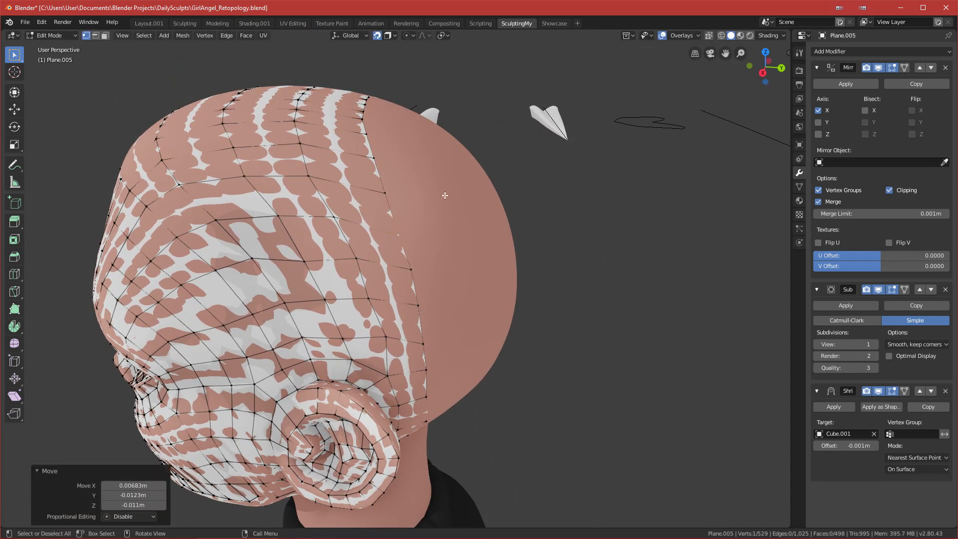
- Reposition the vertices on the mesh's rear border along the upper side of the head to even their spacing
middle_drag(432, 210, 492, 278)
middle_drag(484, 221, 492, 220)
middle_drag(352, 267, 335, 238)
middle_drag(360, 208, 353, 201)
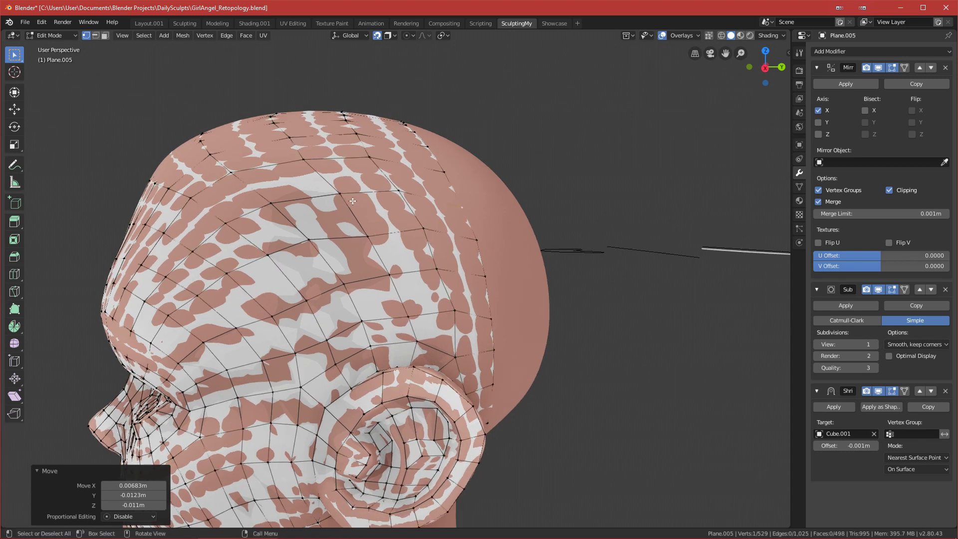
middle_drag(406, 234, 235, 254)
middle_drag(179, 226, 170, 128)
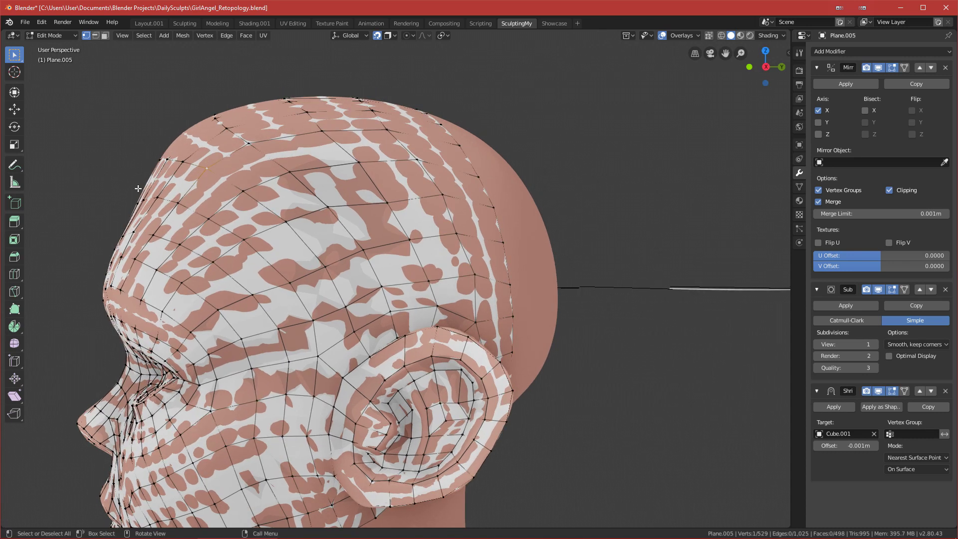
middle_drag(340, 120, 394, 214)
click(383, 221)
key(g)
click(378, 222)
middle_drag(350, 234, 353, 248)
key(g)
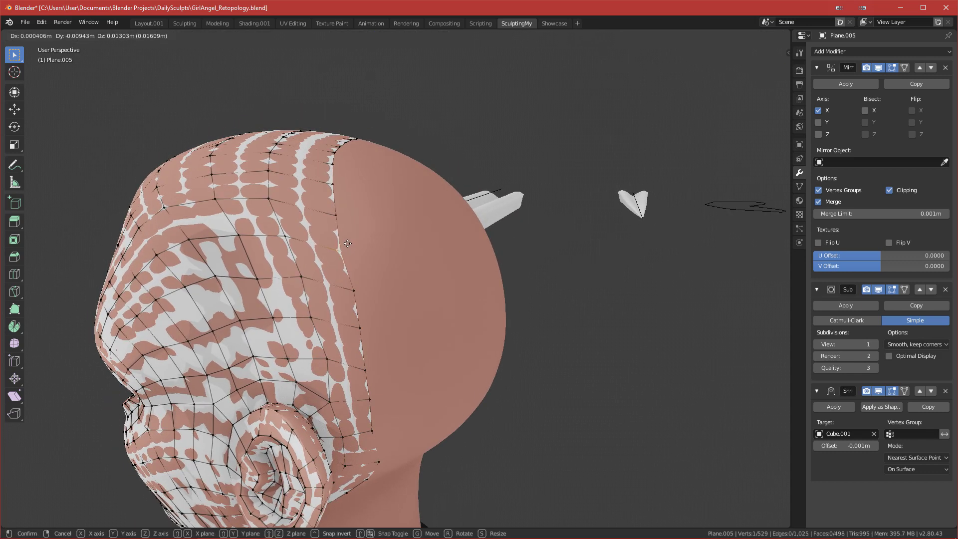
click(342, 240)
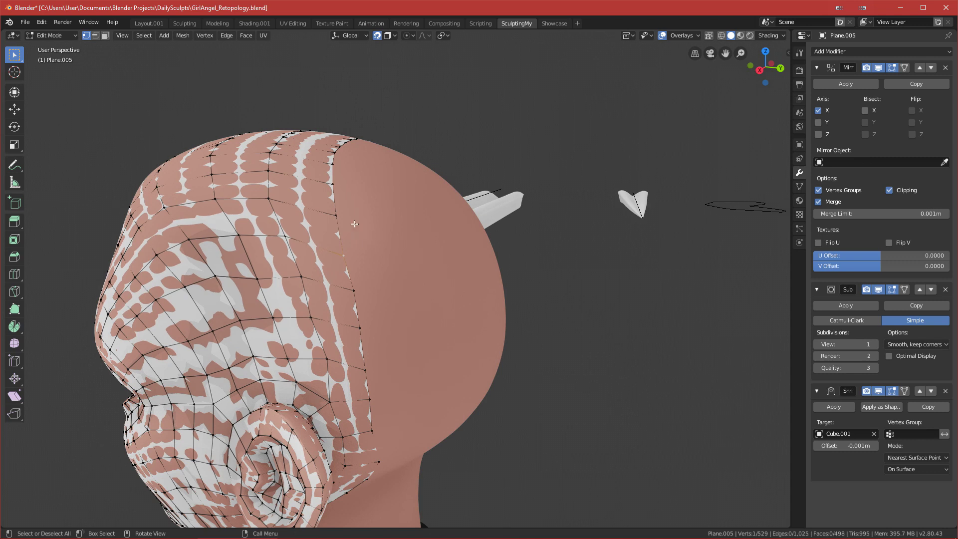
- Rework the bend in the rear border above the ear by shifting its neighbouring vertices up and down
key(g)
click(343, 230)
click(335, 253)
key(g)
click(348, 260)
click(351, 289)
key(g)
click(356, 283)
click(333, 250)
key(g)
click(333, 244)
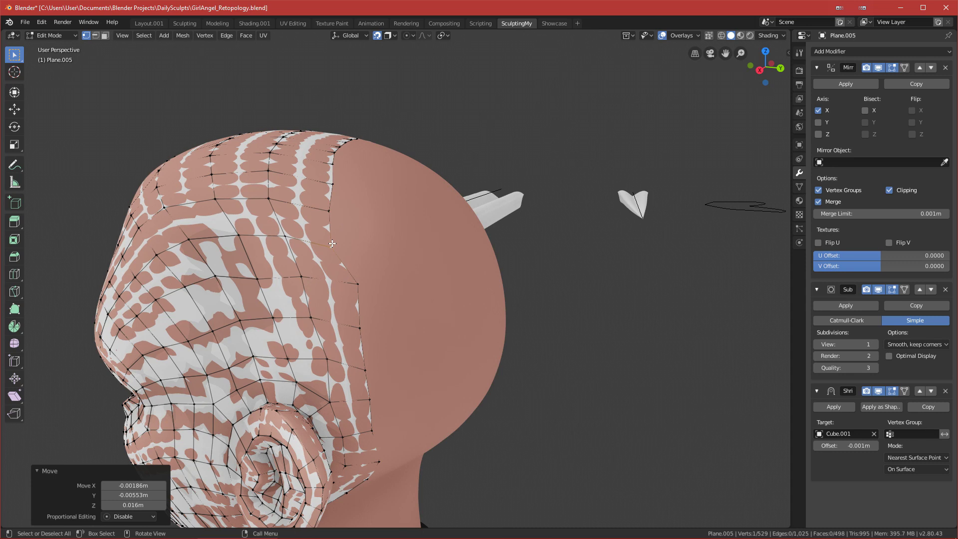
- Extrude a vertex backward from the border above the ear, fill a quad with its neighbours and adjust the lower corner
click(332, 211)
middle_drag(362, 229, 311, 267)
key(e)
click(372, 248)
shift+click(303, 211)
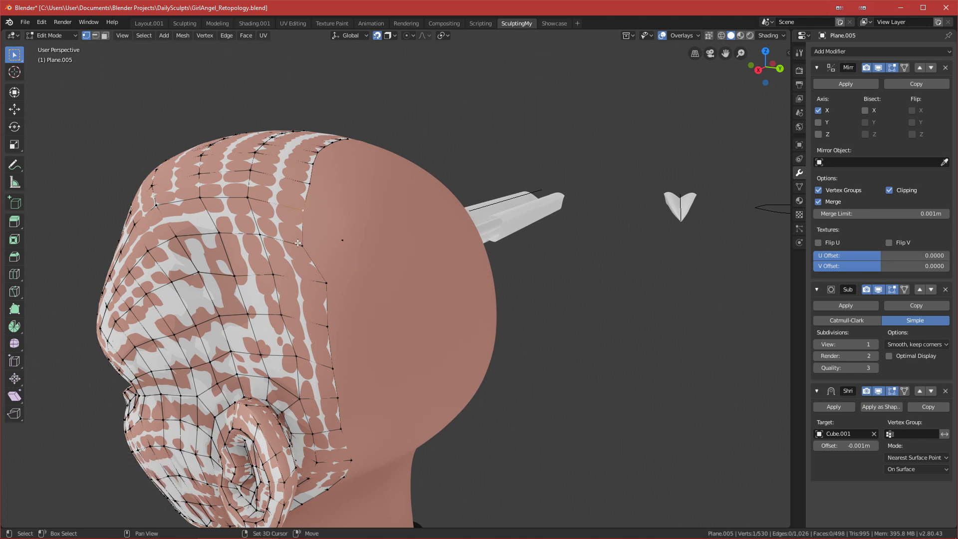
shift+click(342, 241)
key(f)
middle_drag(342, 242, 354, 261)
scroll(353, 261, up, 2)
drag(318, 265, 315, 262)
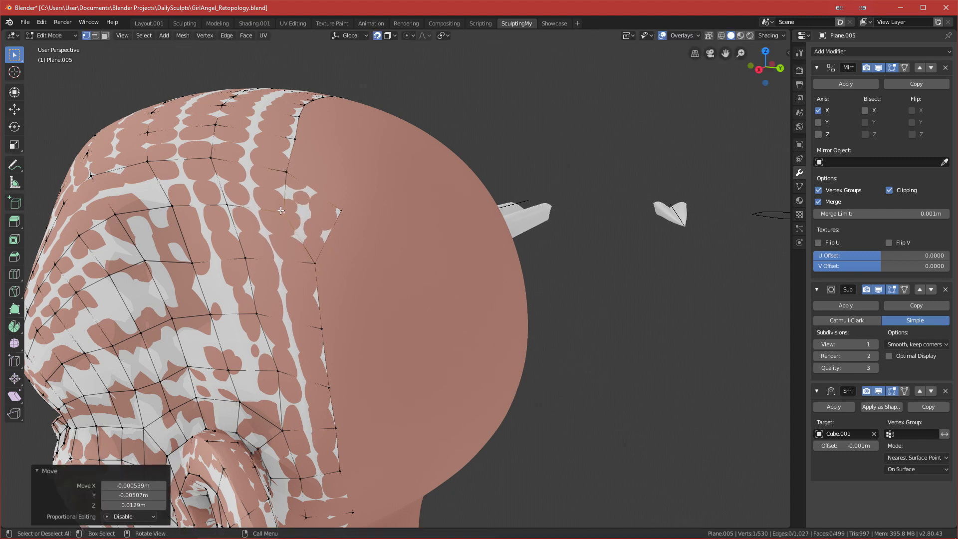
key(g)
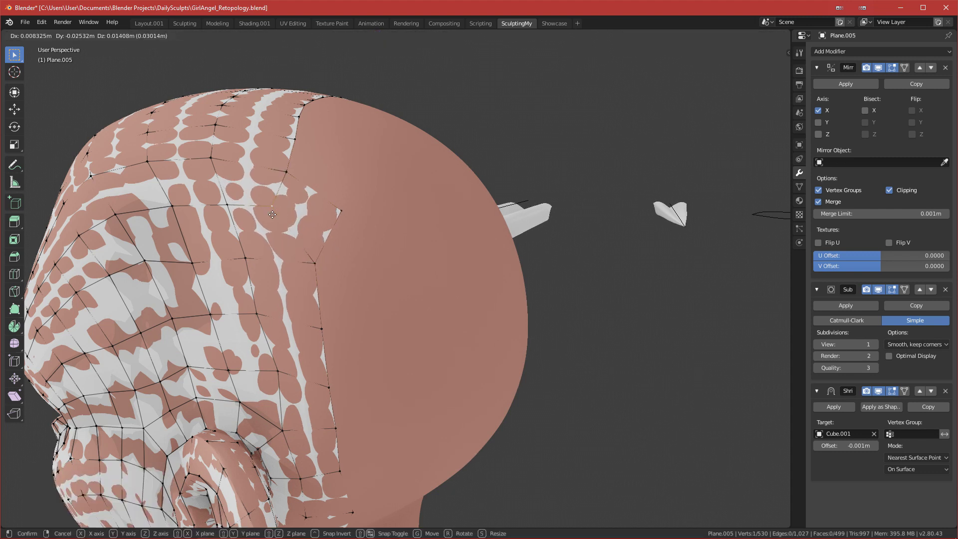
key(Escape)
key(g)
key(Escape)
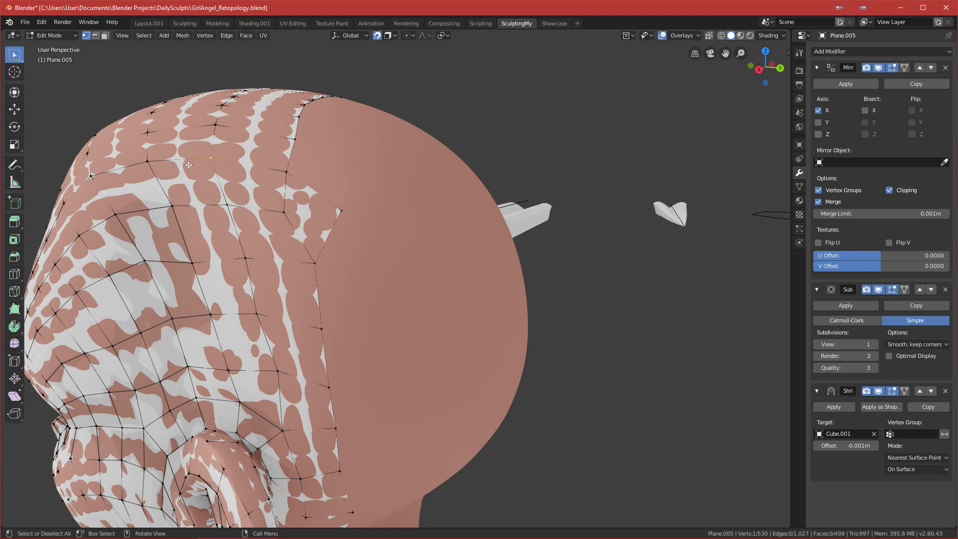
click(288, 220)
key(g)
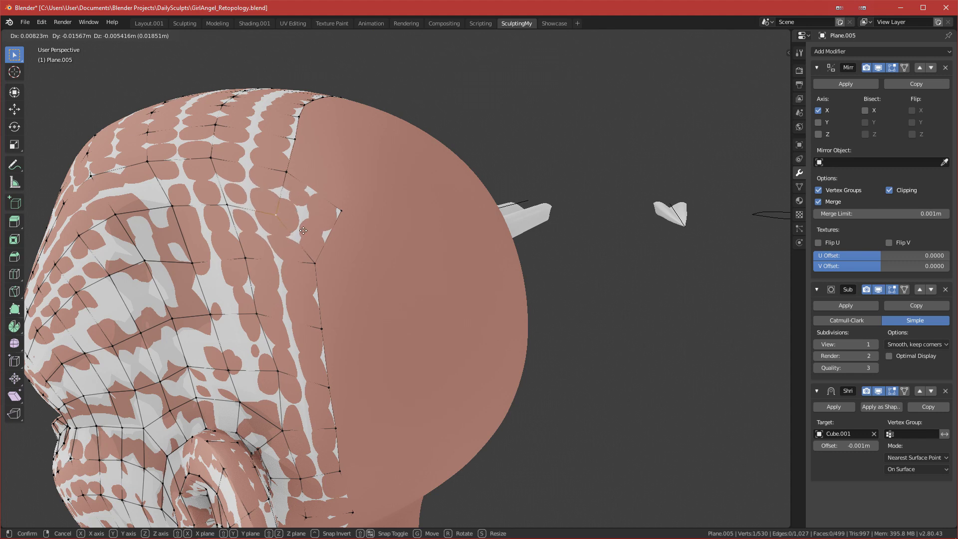
right_click(304, 231)
scroll(338, 235, up, 2)
scroll(233, 165, down, 2)
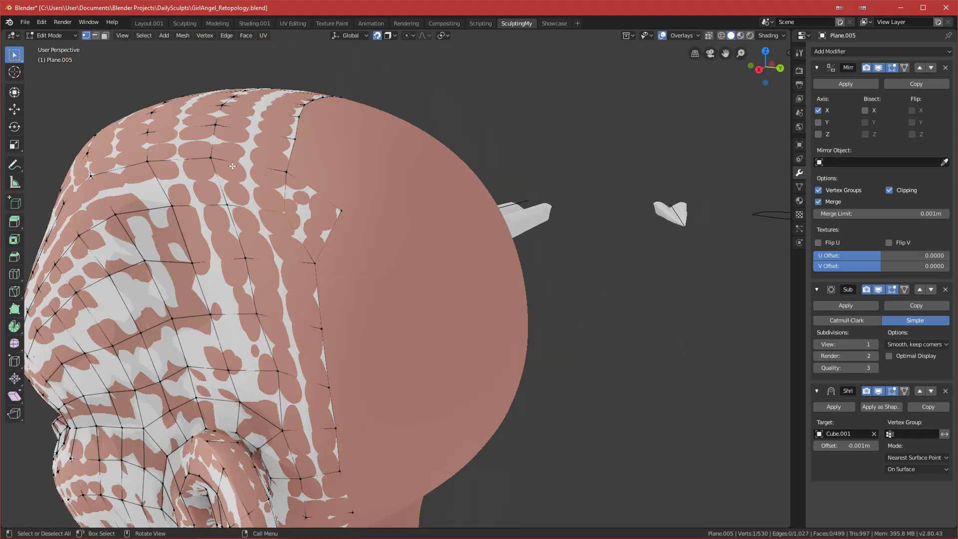
- Adjust the inner corner and the protruding tip vertex of the new quad on the rear border
middle_drag(303, 237, 394, 215)
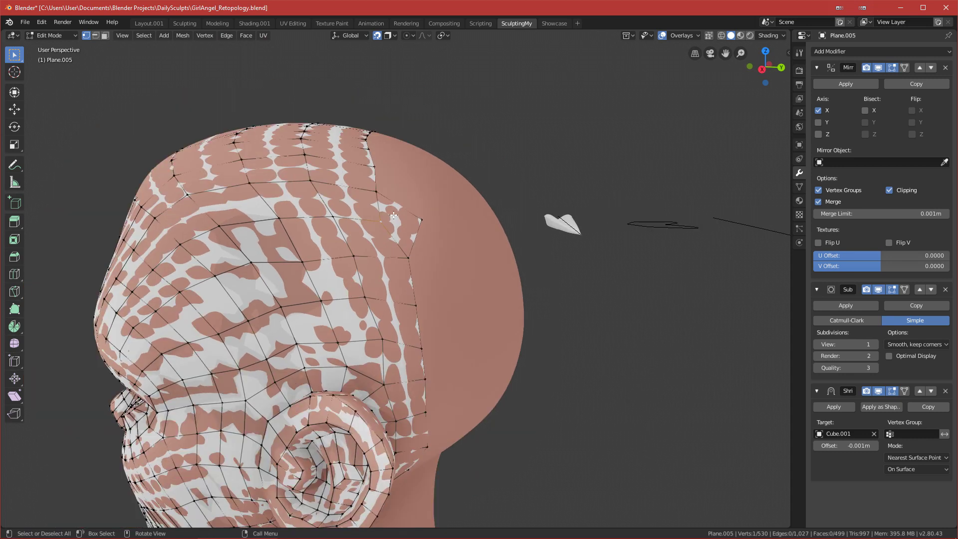
drag(403, 221, 404, 220)
middle_drag(404, 220, 394, 233)
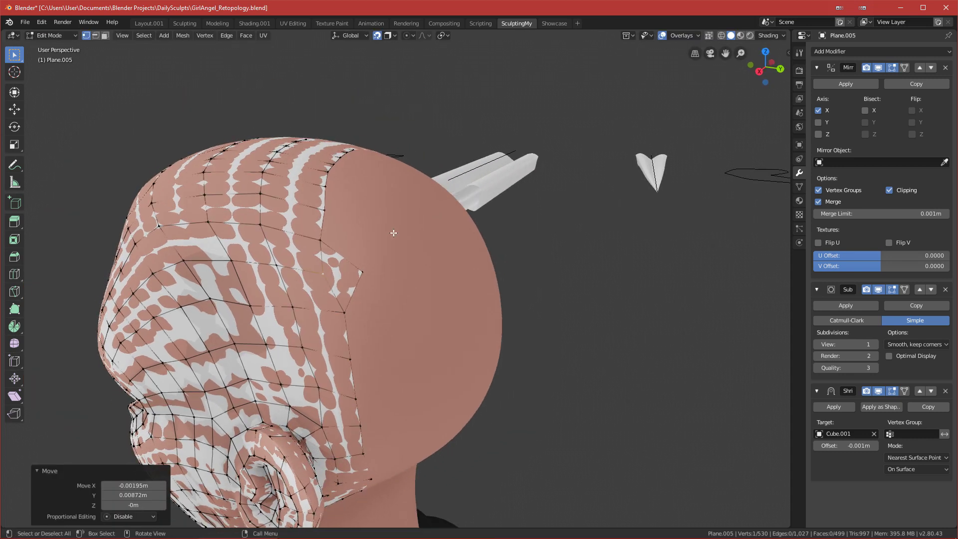
middle_drag(344, 253, 377, 273)
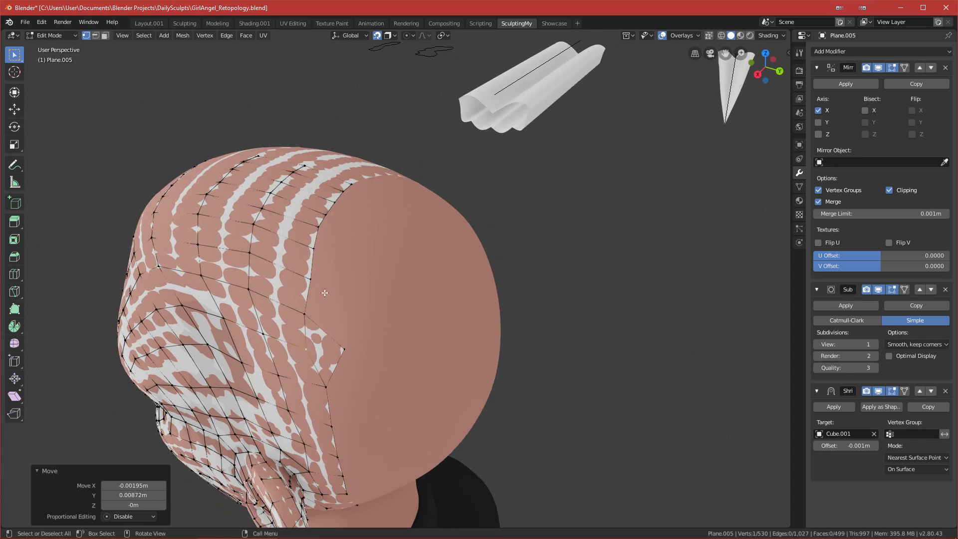
click(342, 349)
middle_drag(343, 350, 346, 303)
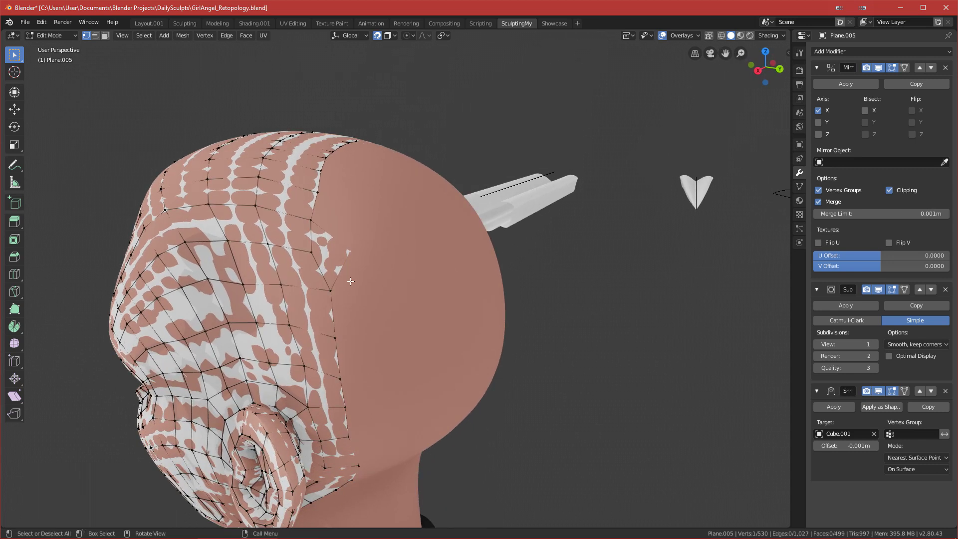
middle_drag(354, 267, 275, 354)
key(g)
click(287, 317)
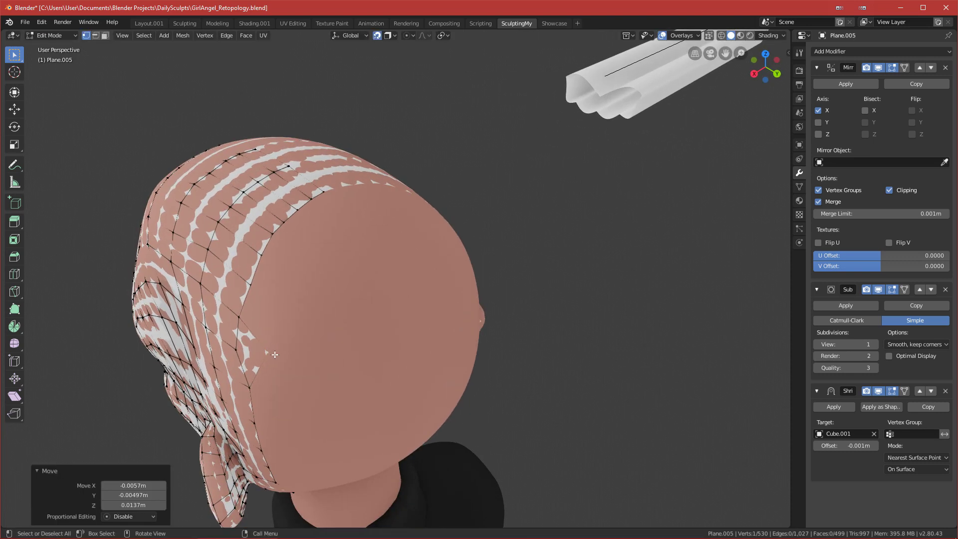
- Select the border edges from above the new quad to the crown's centre line and extrude them backward about 0.2 m
click(248, 283)
ctrl+click(324, 194)
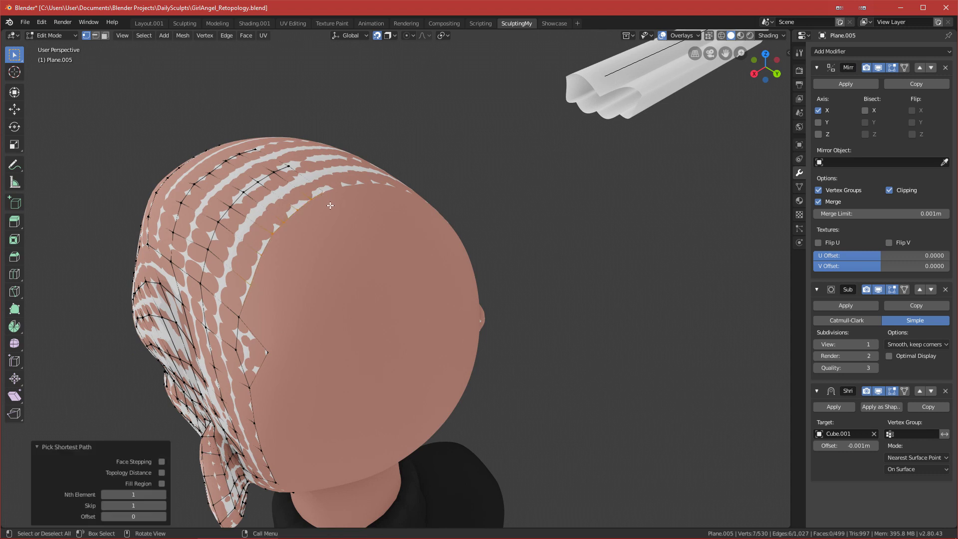
key(e)
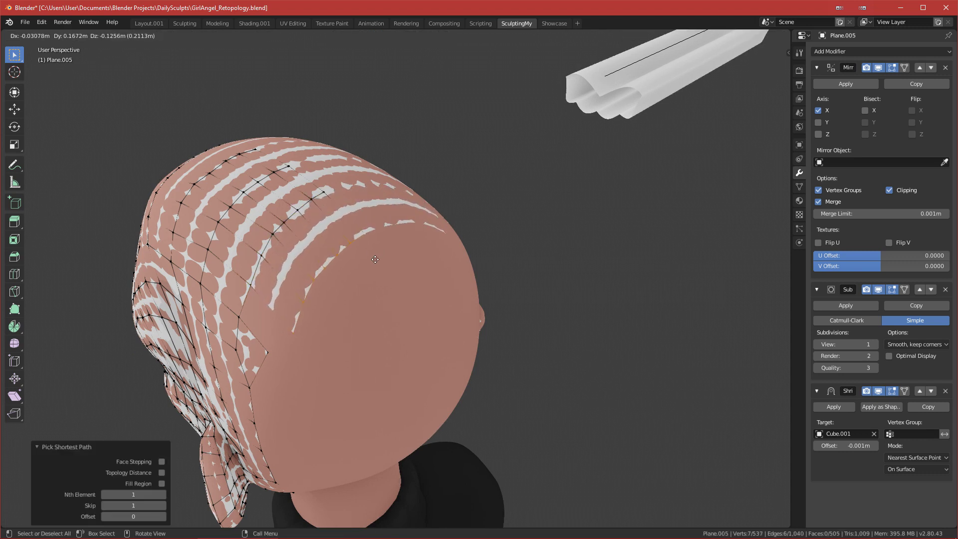
click(371, 260)
- Move the lowest vertex of the new crown strip and fill the gap between the strip and the corner quad
click(290, 330)
key(g)
click(284, 327)
click(240, 316)
shift+click(269, 351)
key(f)
middle_drag(269, 351, 306, 320)
middle_drag(330, 267, 320, 277)
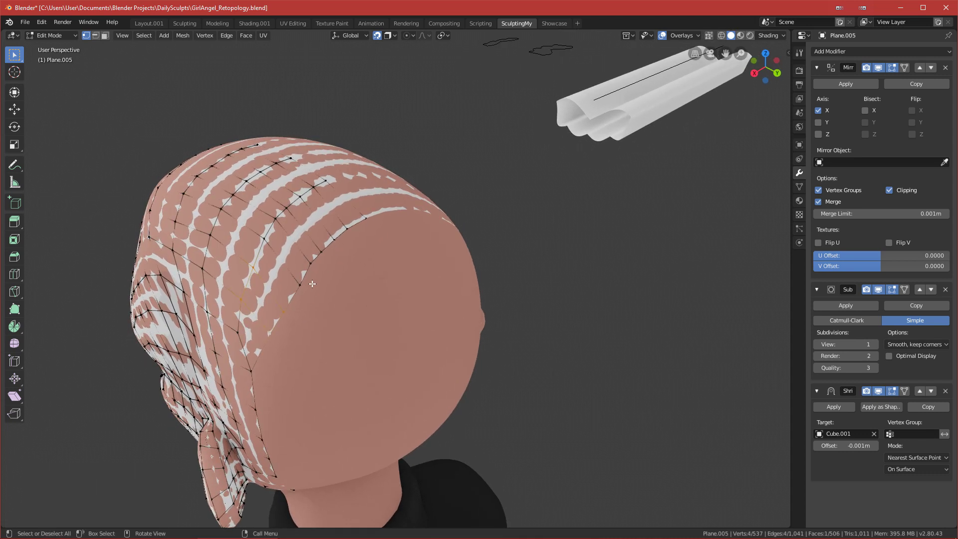
- Even out the vertices along the crown strip's rear edge and raise one border vertex above the ear
drag(301, 285, 294, 296)
drag(312, 264, 321, 255)
drag(335, 239, 364, 221)
middle_drag(386, 246, 357, 258)
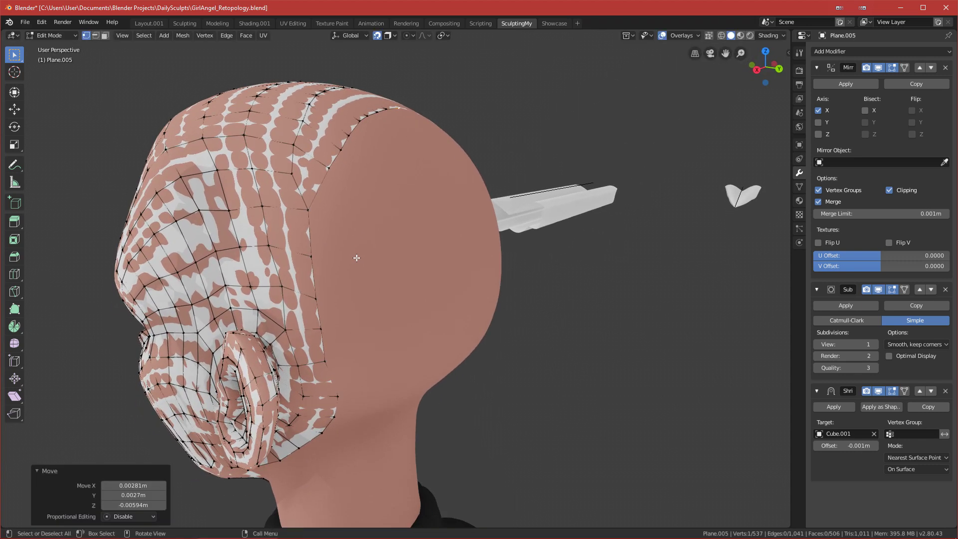
click(327, 170)
drag(312, 253, 314, 245)
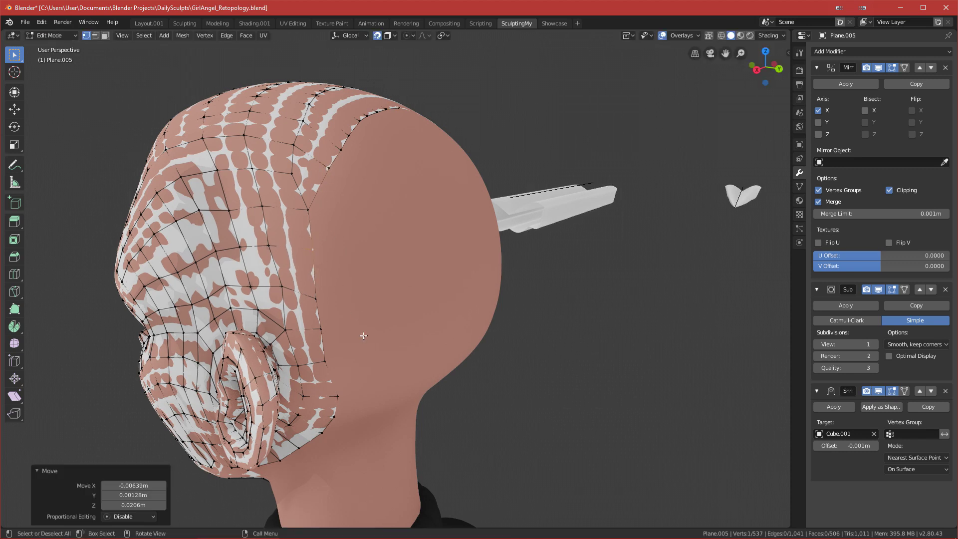
- Select the rear border from above the ear down to the hairline and extrude it toward the back of the head
middle_drag(359, 340, 352, 311)
ctrl+click(299, 359)
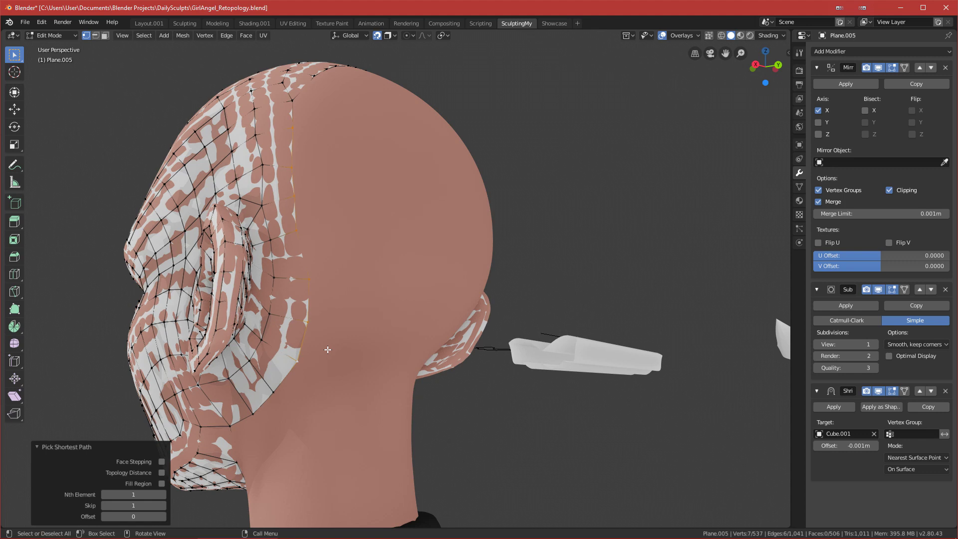
key(e)
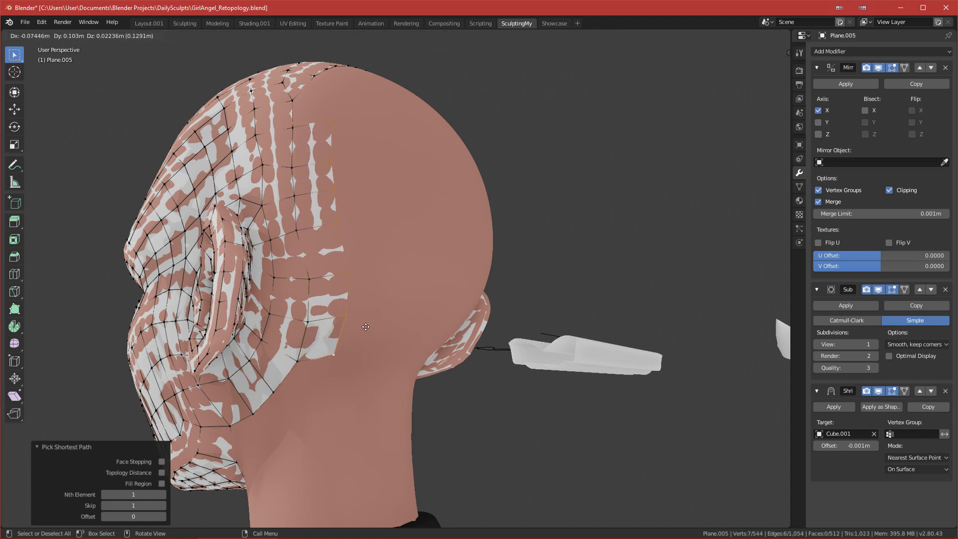
click(329, 349)
middle_drag(320, 369, 337, 352)
- Fill the gap between the crown strip and the top of the new side strip with a face
middle_drag(338, 220, 346, 238)
click(316, 145)
shift+click(296, 182)
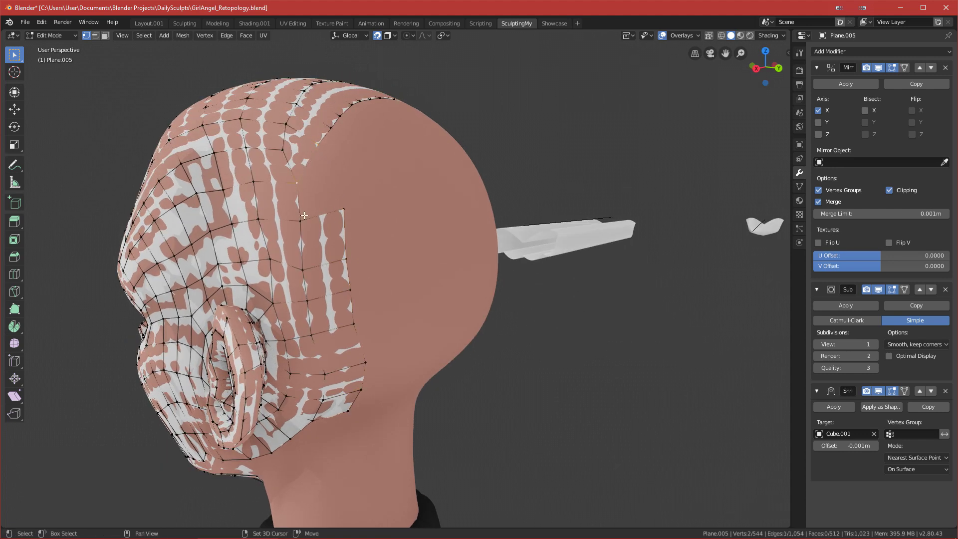
shift+click(343, 211)
- Adjust the vertices at the filled corner and straighten the lower rear edge of the side strip behind the ear
drag(319, 143, 323, 153)
drag(343, 209, 345, 215)
middle_drag(346, 215, 364, 313)
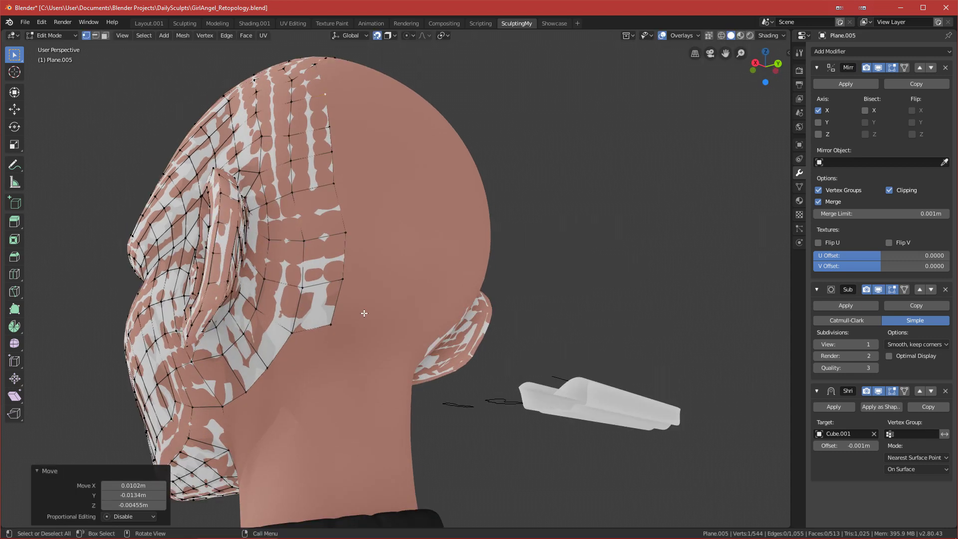
drag(342, 232, 335, 231)
drag(343, 280, 340, 281)
drag(333, 328, 341, 328)
middle_drag(332, 100, 333, 119)
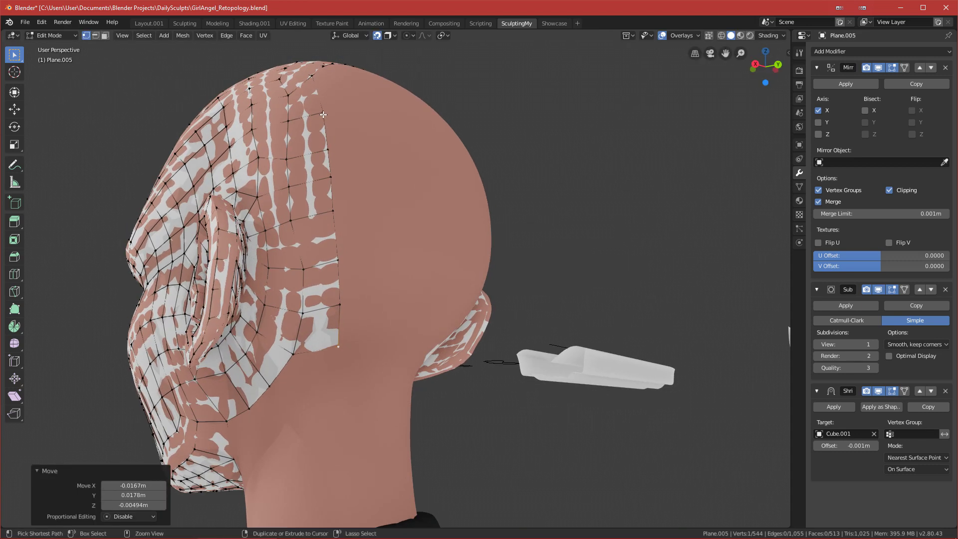
- Extrude the side strip's rear edge farther across the back of the head and rotate it to follow the skull
ctrl+click(323, 112)
middle_drag(335, 343, 328, 354)
middle_drag(310, 138, 367, 227)
key(g)
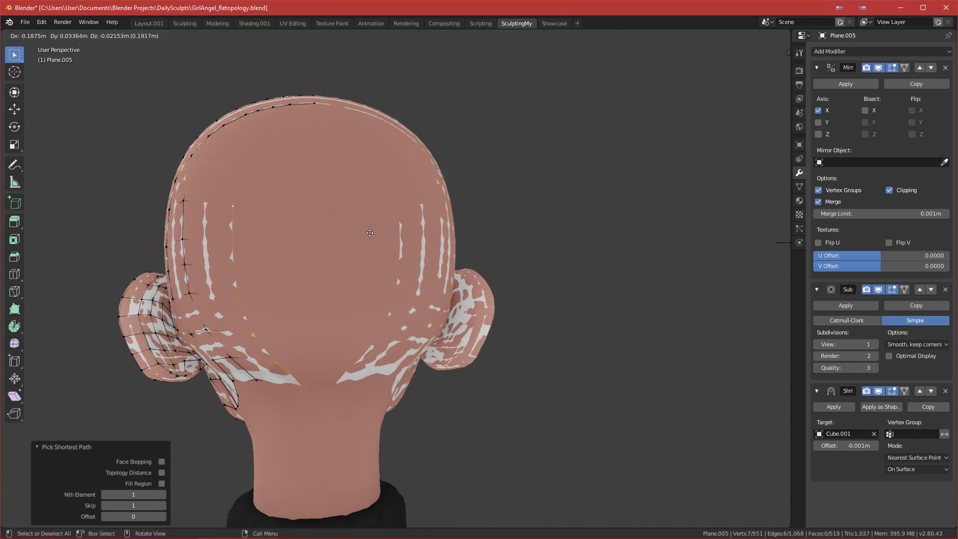
key(r)
click(398, 214)
- Reposition the bottom vertices of the two rear side strips near the nape to level the lower border
middle_drag(397, 214, 293, 367)
click(292, 367)
key(g)
click(286, 370)
key(g)
click(333, 364)
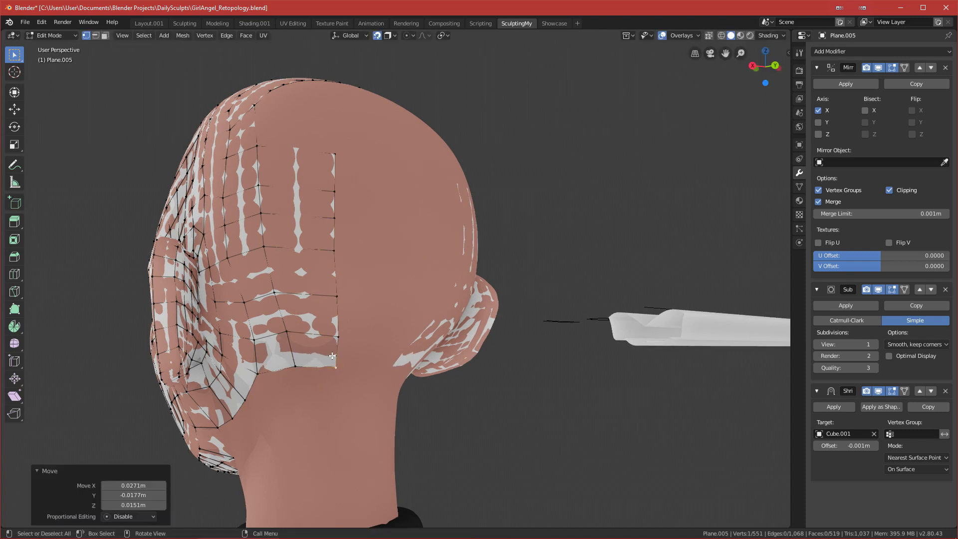
- Move the upper and middle vertices on the newest strip's rear edge into an evenly spaced, slightly slanted line
click(335, 152)
key(g)
click(318, 143)
click(335, 196)
key(g)
click(326, 196)
key(g)
click(328, 225)
middle_drag(327, 225, 325, 259)
click(307, 309)
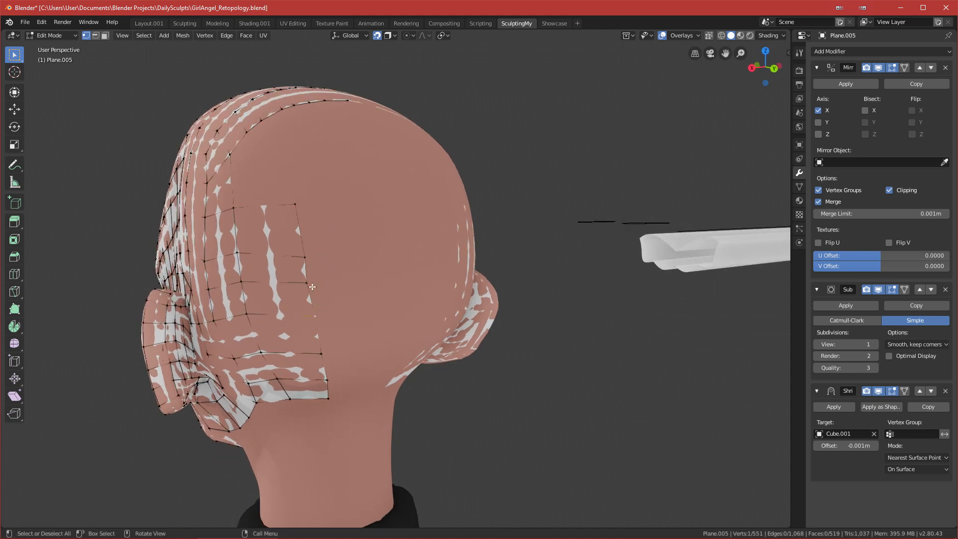
key(g)
click(303, 302)
- Extrude the side strip's rear edge to the mirror centre line at the back of the head, rotating and moving it into place
alt+click(322, 387)
middle_drag(322, 388, 292, 385)
alt+middle_drag(424, 203, 389, 202)
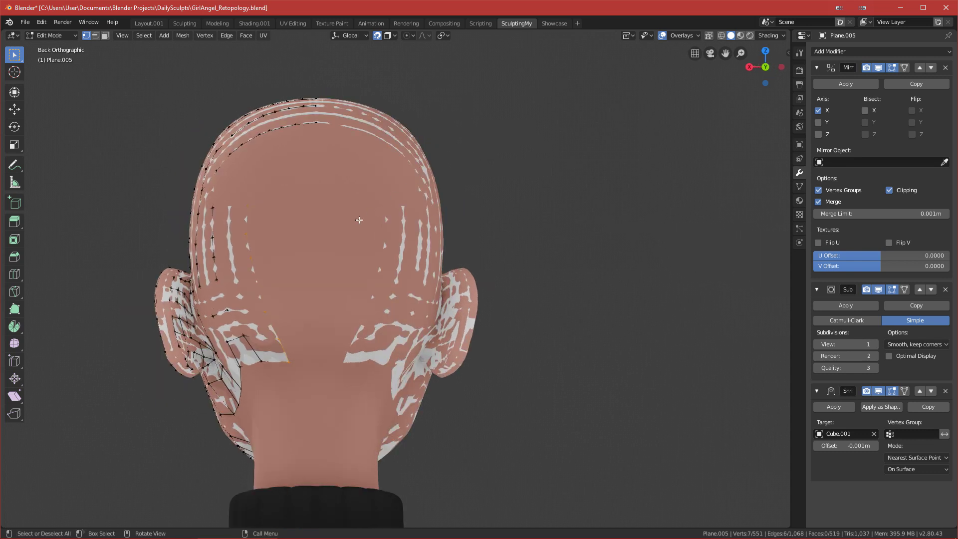
key(e)
click(394, 216)
key(r)
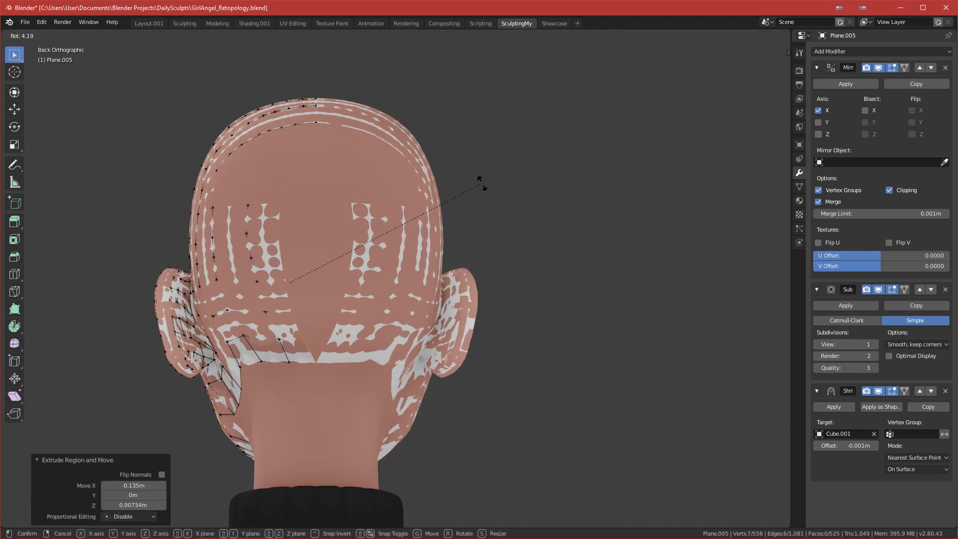
click(494, 192)
key(g)
click(541, 188)
- Reposition the extruded edge and bring its upper and middle vertices into line along the back of the skull
middle_drag(358, 223, 350, 240)
key(g)
click(319, 237)
click(285, 213)
key(g)
click(306, 211)
key(g)
click(293, 285)
key(g)
click(312, 282)
key(g)
click(315, 320)
- Adjust the lower and middle vertices near the centre line so the rear rows run evenly across the head
middle_drag(314, 320, 281, 352)
key(g)
click(295, 353)
key(g)
click(325, 324)
click(326, 319)
key(g)
click(323, 308)
click(323, 273)
key(g)
click(328, 273)
- Add a vertical edge loop through the strip beside the centre line and settle it onto the scalp surface
scroll(329, 230, down, 2)
middle_drag(329, 228, 324, 262)
scroll(324, 261, up, 2)
key(ctrl+r)
click(340, 198)
right_click(339, 198)
middle_drag(339, 198, 358, 155)
key(g)
click(367, 195)
- Add another vertical edge loop through the neighbouring outer strip and settle it onto the scalp surface
key(ctrl+r)
click(358, 154)
right_click(358, 154)
key(g)
click(387, 214)
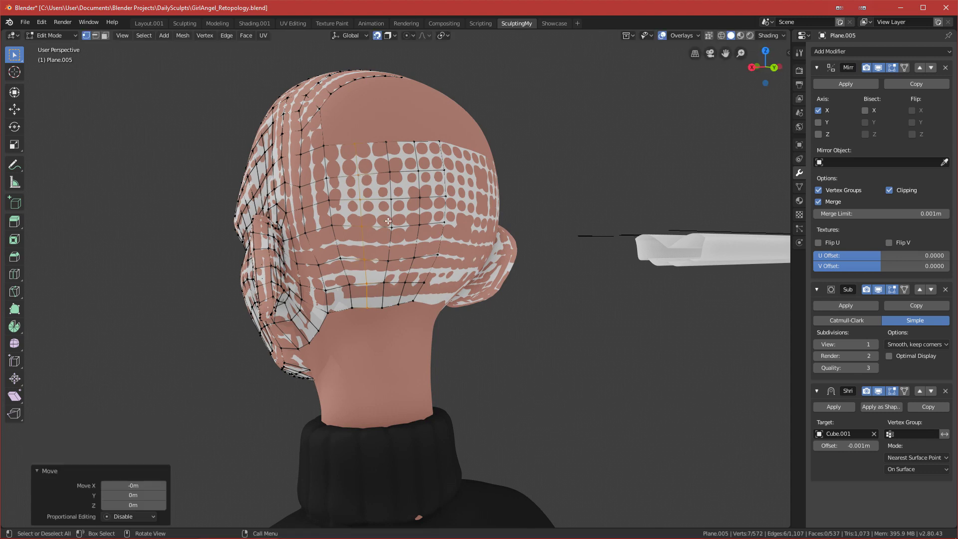
- Nudge individual vertices around the newest edge loop to even out the quads on the back of the head
click(338, 228)
key(g)
click(353, 229)
click(362, 226)
key(g)
click(360, 233)
middle_drag(380, 234, 383, 196)
click(383, 287)
key(g)
click(385, 302)
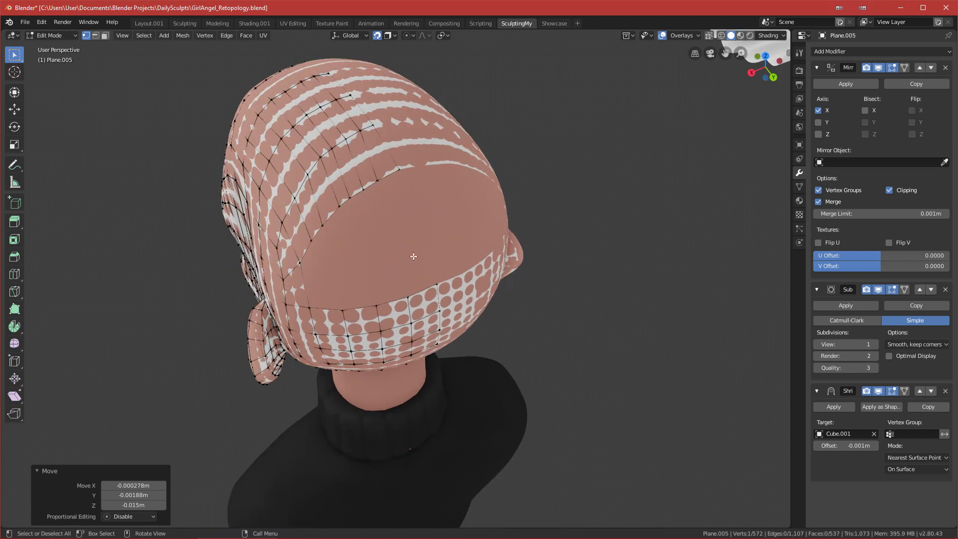
- Select the border loop surrounding the open gap at the upper back of the skull
scroll(412, 295, up, 1)
alt+click(280, 240)
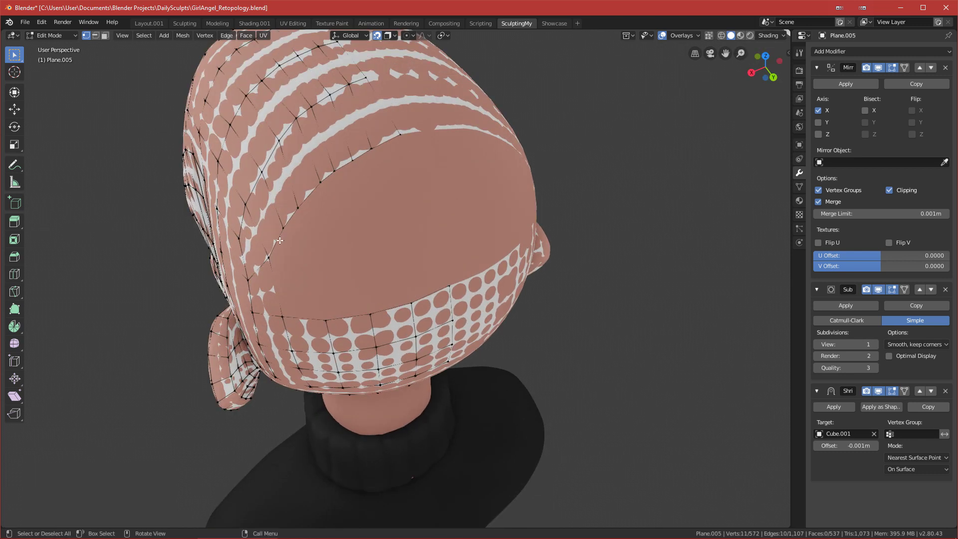
alt+click(291, 214)
- Apply the Mirror modifier in Object Mode, return to Edit Mode and save the file
middle_drag(357, 270, 321, 219)
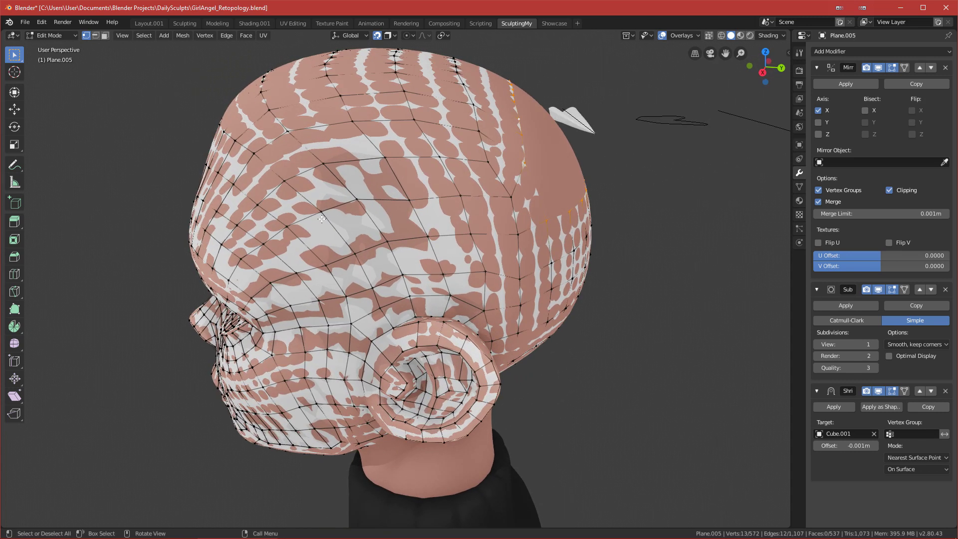
key(Tab)
middle_drag(625, 218, 753, 229)
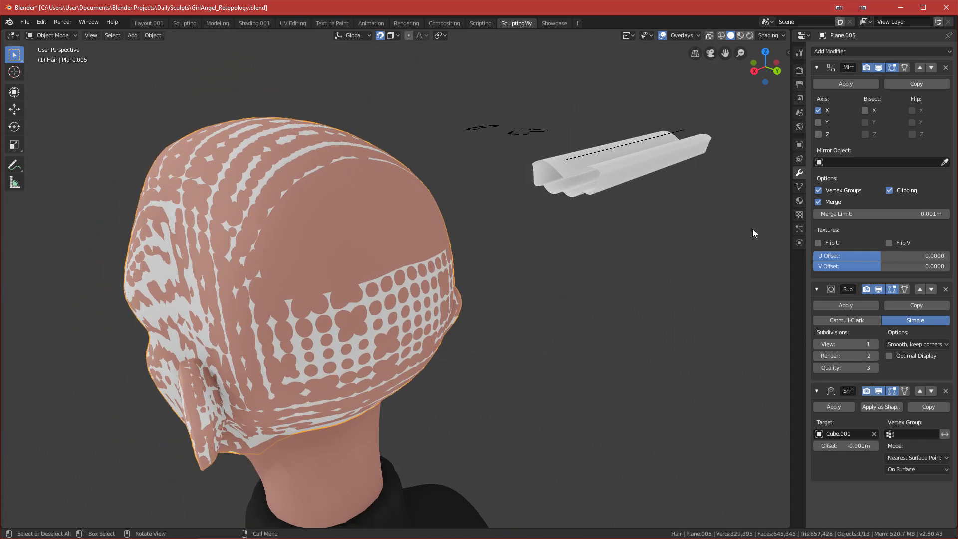
click(839, 83)
key(Tab)
middle_drag(591, 208, 288, 240)
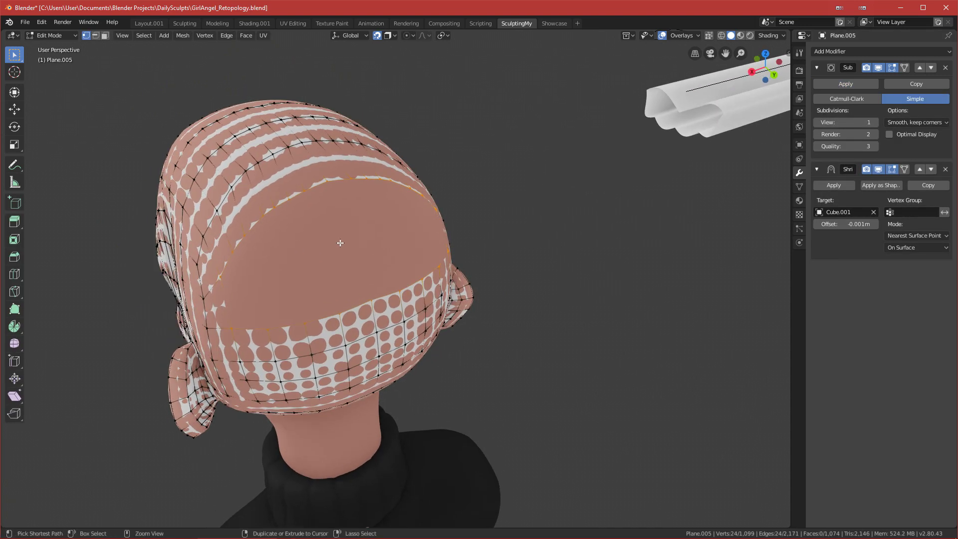
key(ctrl+s)
- Close the open gap at the back of the skull with Grid Fill, using wireframe shading and a span of 8
key(F3)
click(388, 261)
mouse_move(387, 262)
middle_down()
mouse_move(288, 261)
mouse_move(347, 265)
mouse_move(310, 269)
middle_up()
scroll(311, 266, up, 2)
key(z)
click(163, 496)
click(163, 496)
click(163, 496)
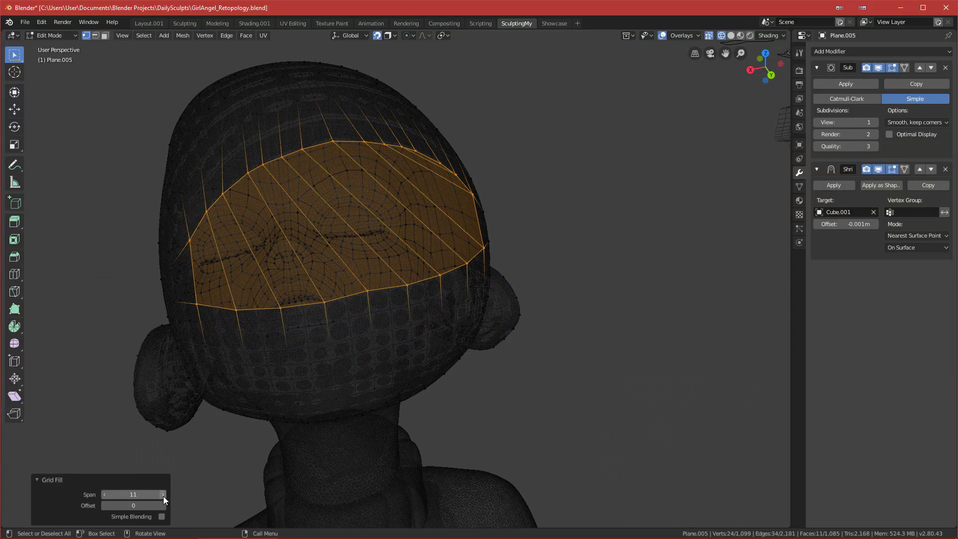
click(105, 495)
click(106, 495)
click(106, 496)
middle_drag(250, 397, 232, 402)
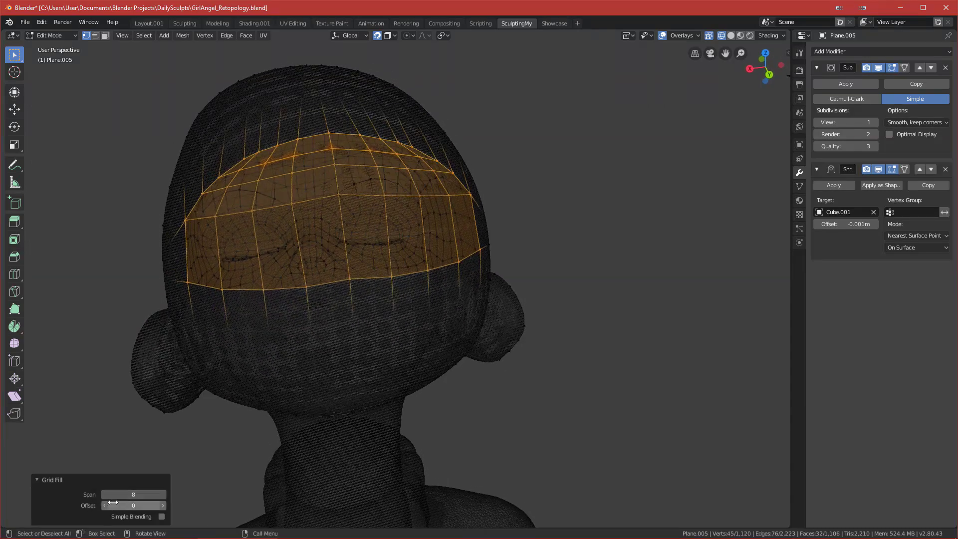
- Try a Grid Fill offset of 2 and reset it to 0
click(163, 505)
click(162, 505)
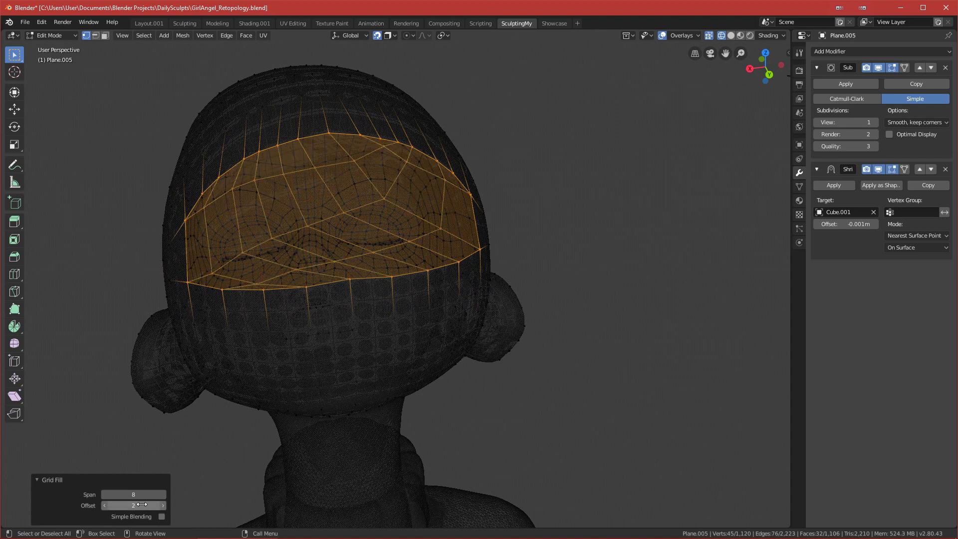
click(105, 506)
click(105, 505)
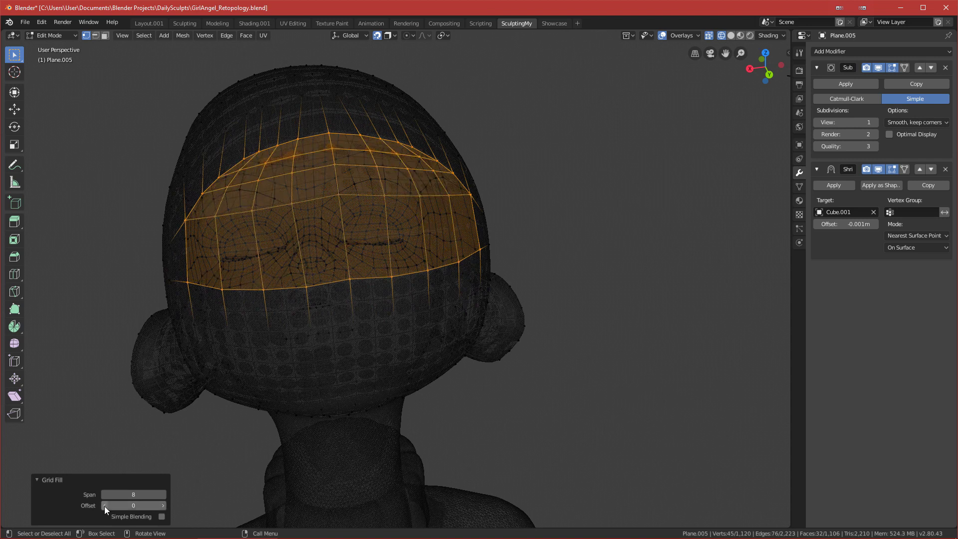
- Cycle through the Grid Fill offset values and set the offset to 12
click(164, 505)
click(164, 506)
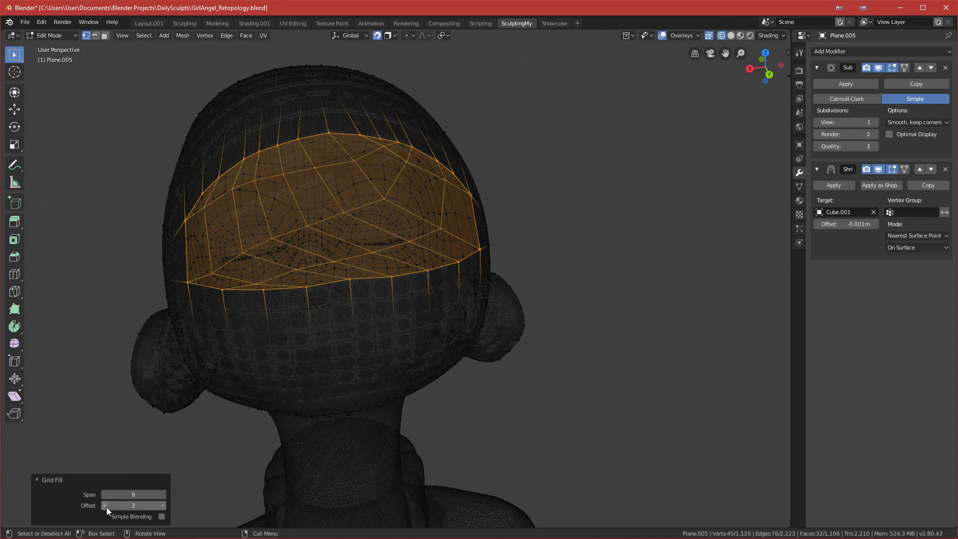
click(104, 506)
click(163, 505)
click(164, 505)
click(163, 506)
click(163, 506)
click(163, 506)
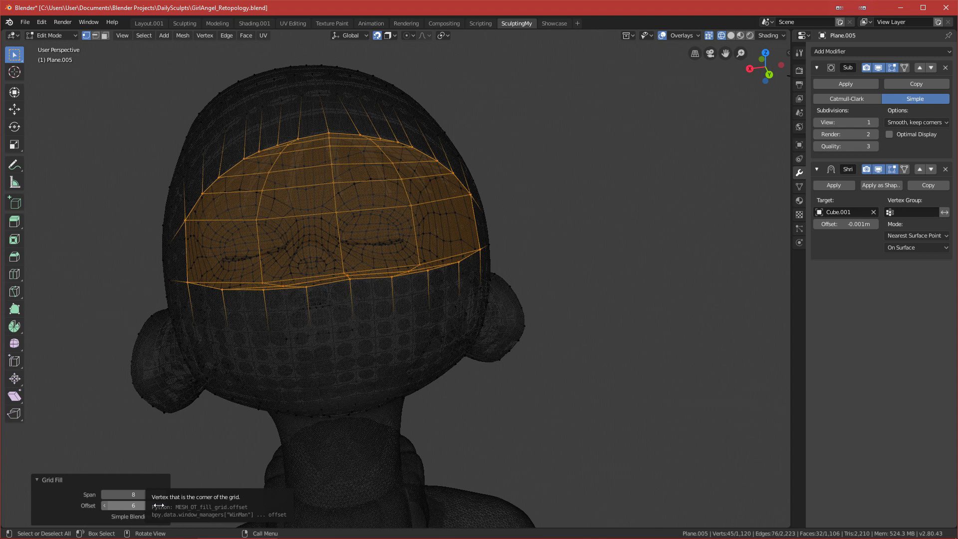
click(164, 507)
click(163, 506)
click(165, 507)
click(165, 508)
click(165, 507)
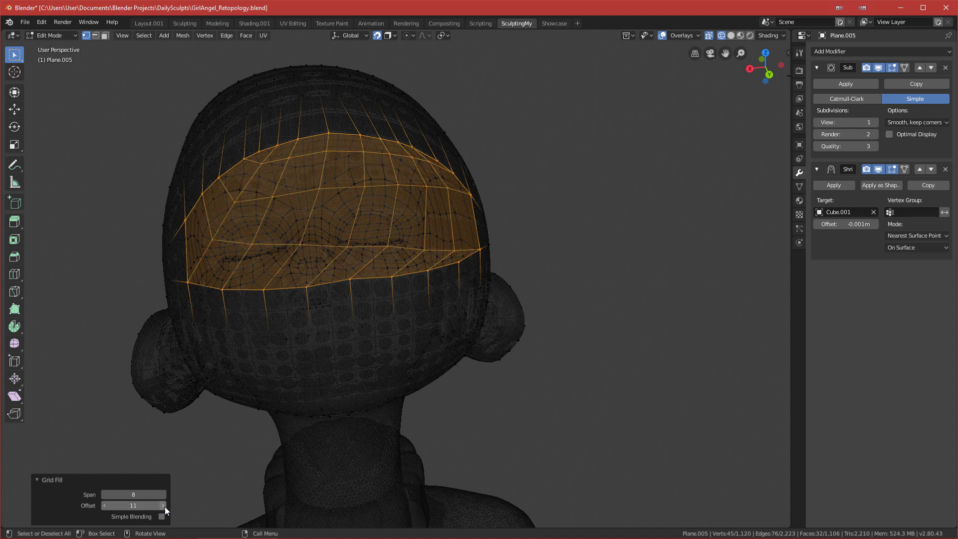
click(164, 507)
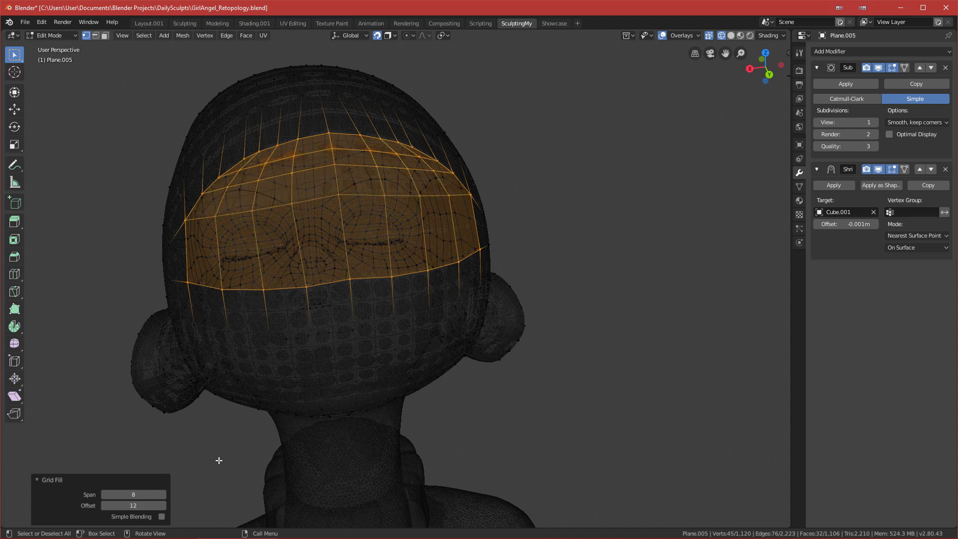
- Return the viewport to solid shading and start moving the filled patch at the back of the skull
mouse_move(356, 183)
middle_down()
mouse_move(377, 191)
mouse_move(365, 188)
middle_up()
scroll(360, 204, up, 1)
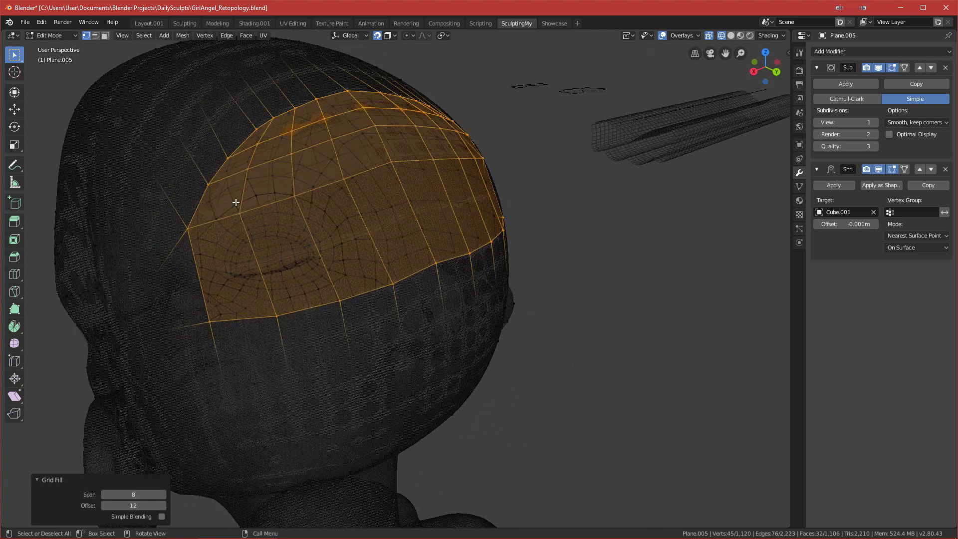
mouse_move(356, 257)
middle_down()
mouse_move(321, 256)
mouse_move(342, 256)
middle_up()
key(z)
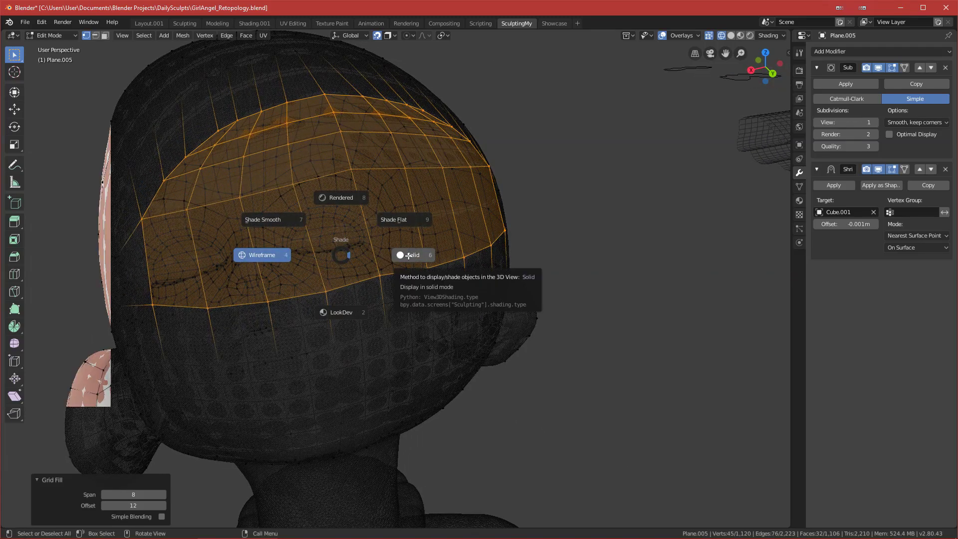
click(410, 258)
key(g)
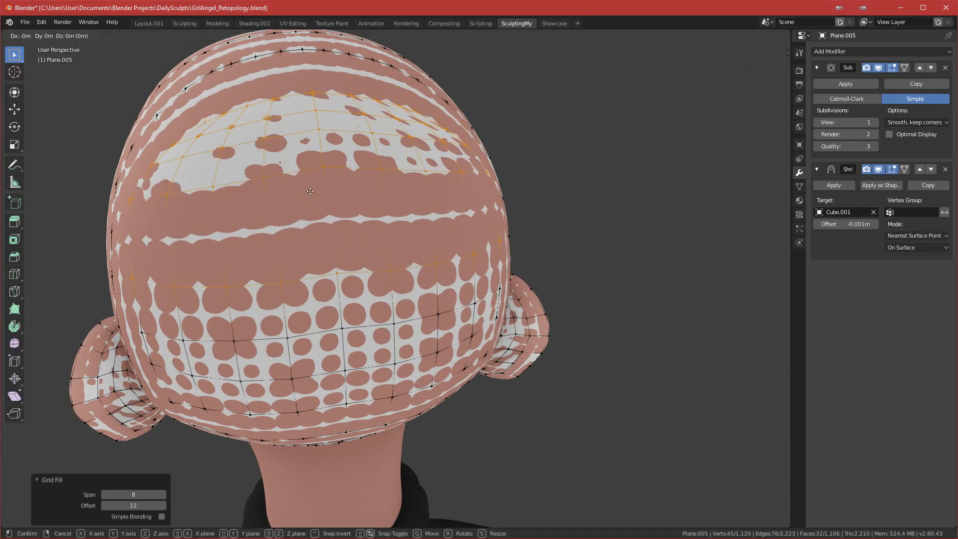
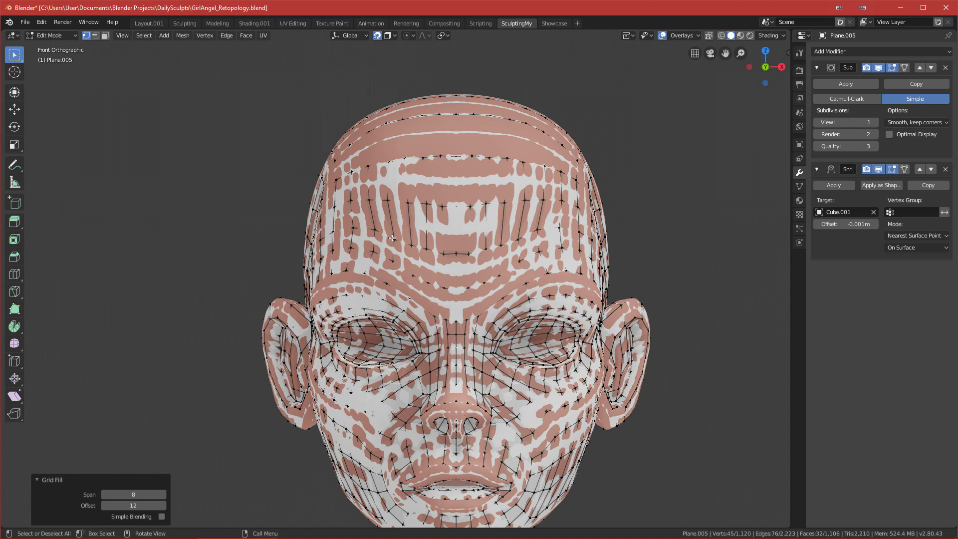
- Box-select the visible negative-X half of the face mesh in front view and delete its vertices
scroll(392, 239, down, 1)
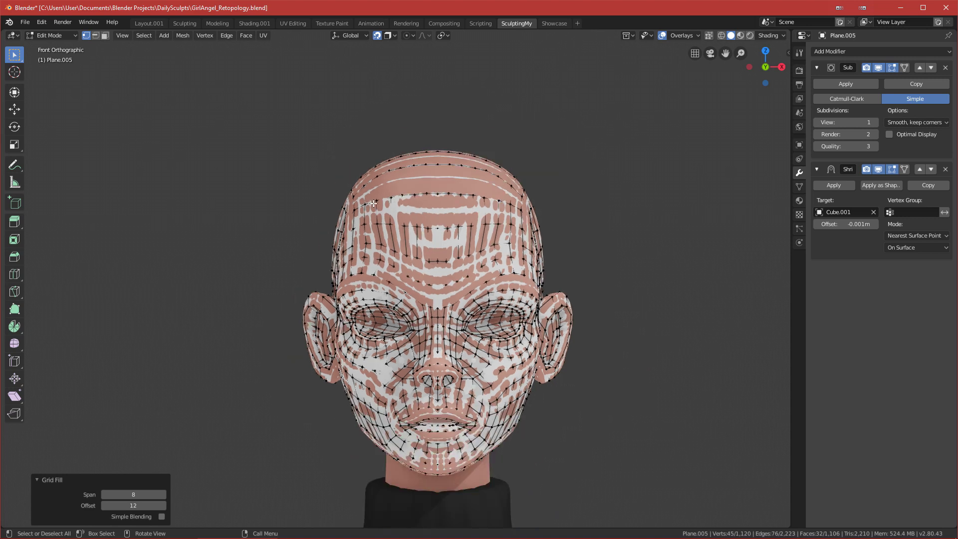
scroll(350, 175, down, 2)
drag(266, 91, 431, 513)
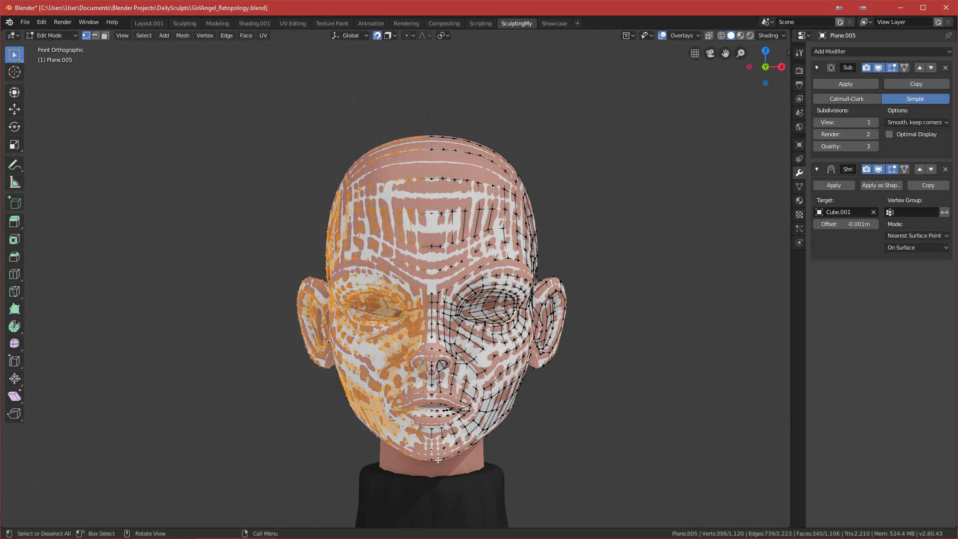
key(x)
click(422, 410)
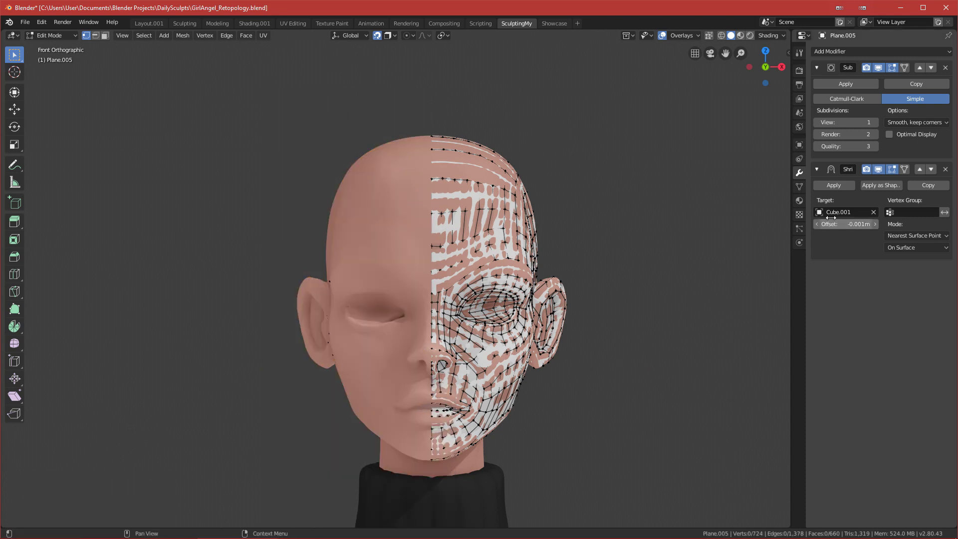
- Add a Mirror modifier on the X axis, place it first in the stack and enable clipping
click(843, 51)
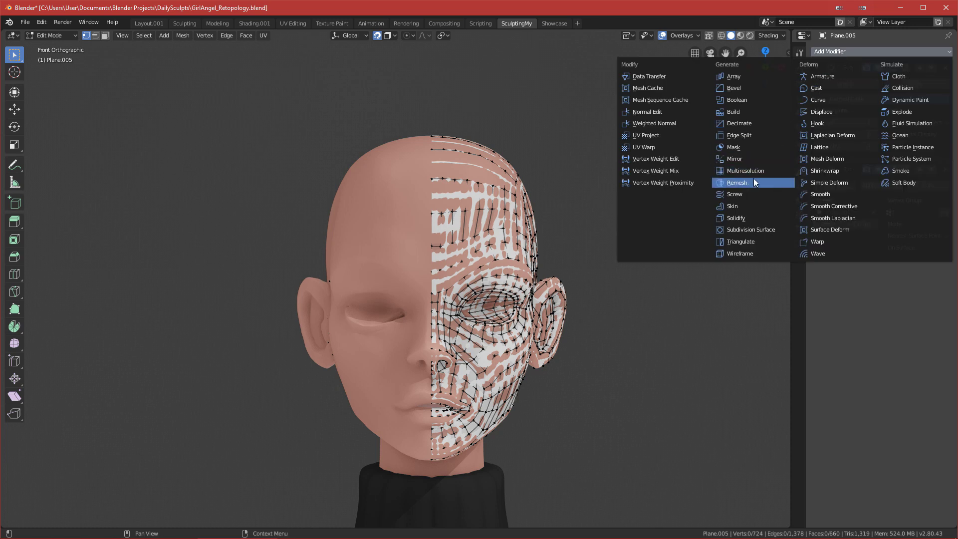
click(752, 158)
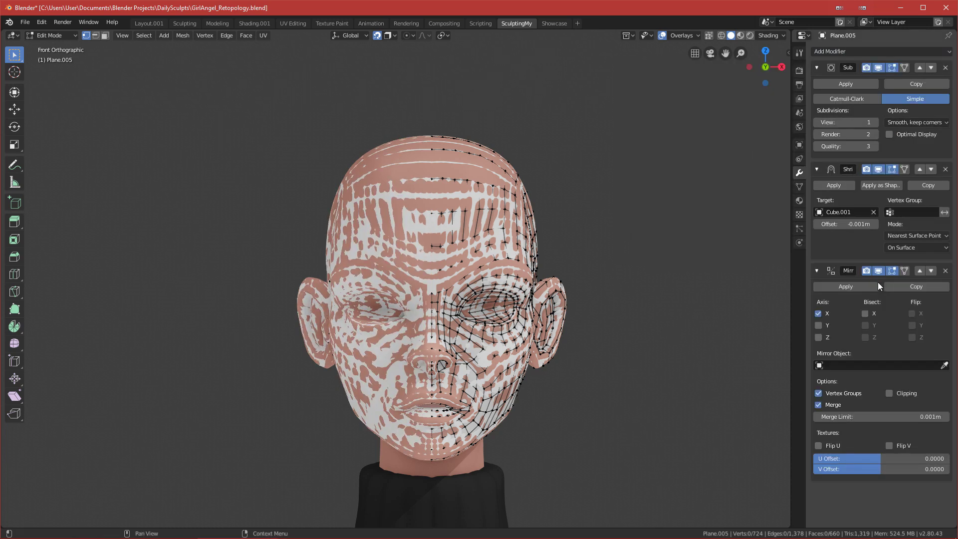
click(923, 271)
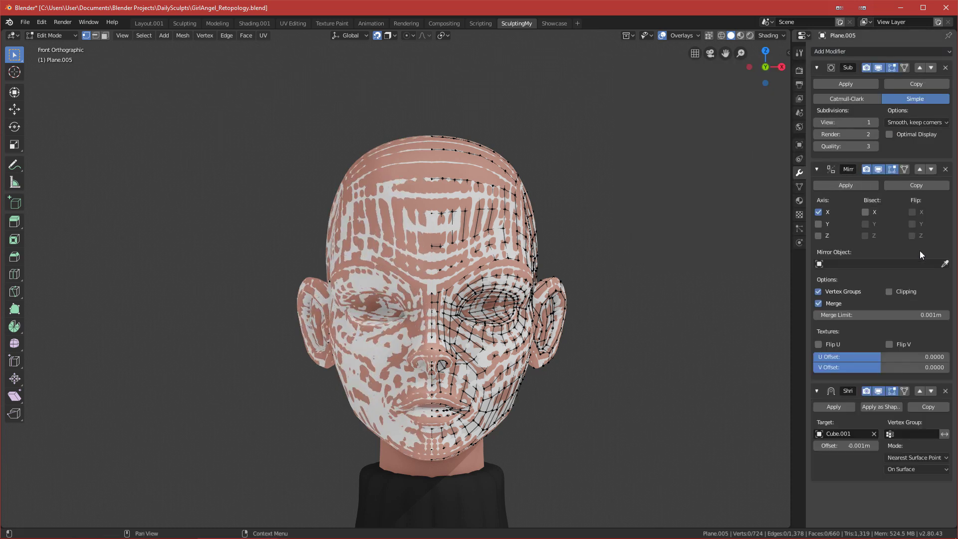
click(918, 168)
click(889, 190)
- Select a horizontal row of vertices across the filled patch in wireframe and try to move it down in solid shading
middle_drag(574, 224, 322, 304)
key(z)
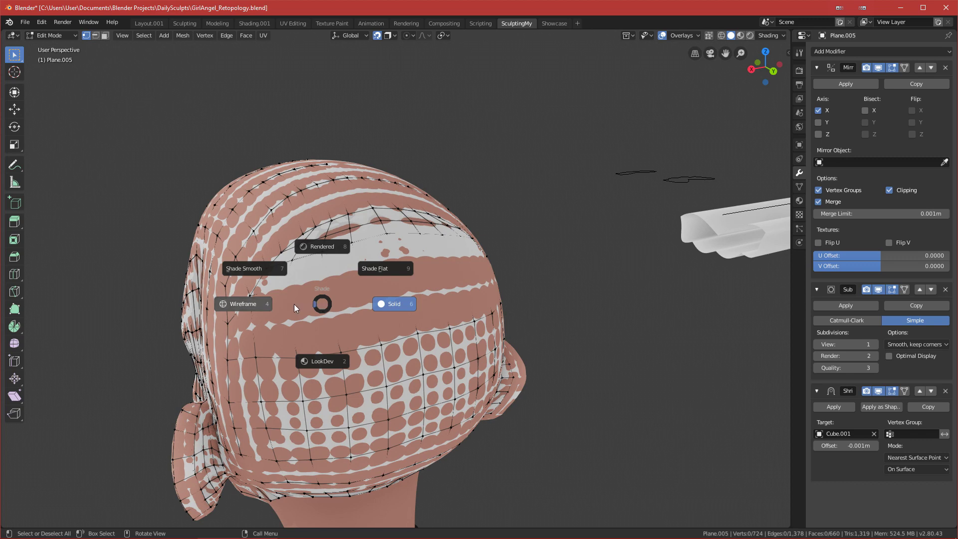
click(258, 304)
click(281, 293)
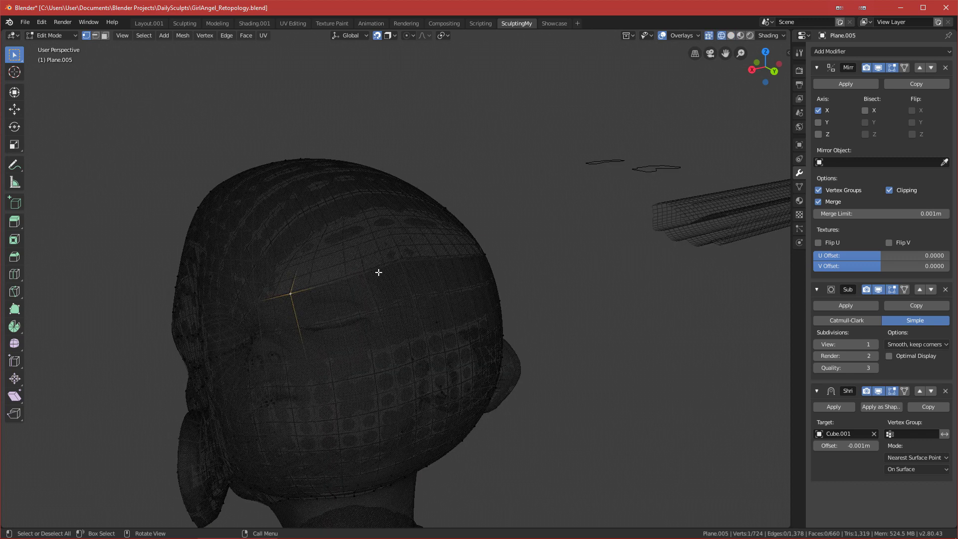
ctrl+click(404, 260)
middle_drag(404, 261, 380, 324)
key(z)
click(395, 298)
key(g)
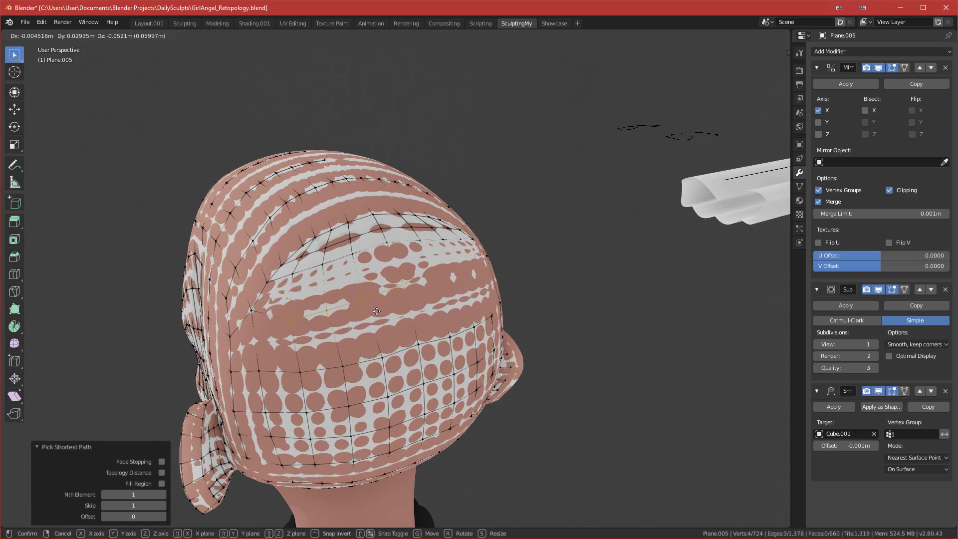
right_click(377, 311)
mouse_move(377, 312)
middle_down()
mouse_move(366, 315)
mouse_move(383, 311)
mouse_move(408, 347)
mouse_move(434, 314)
mouse_move(392, 317)
middle_up()
scroll(384, 311, up, 2)
key(g)
key(g)
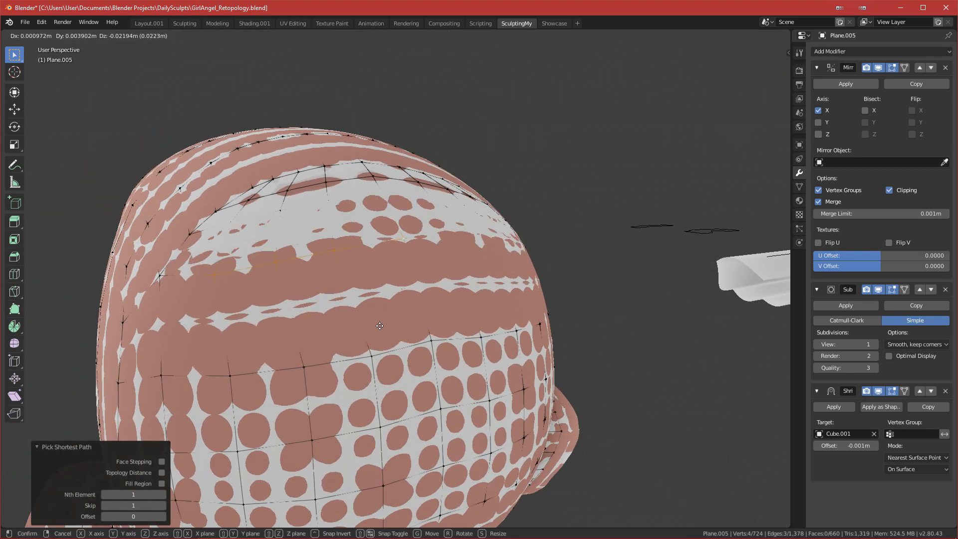
right_click(382, 344)
- Undo the vertex path selection and remove the Mirror modifier
key(ctrl+z)
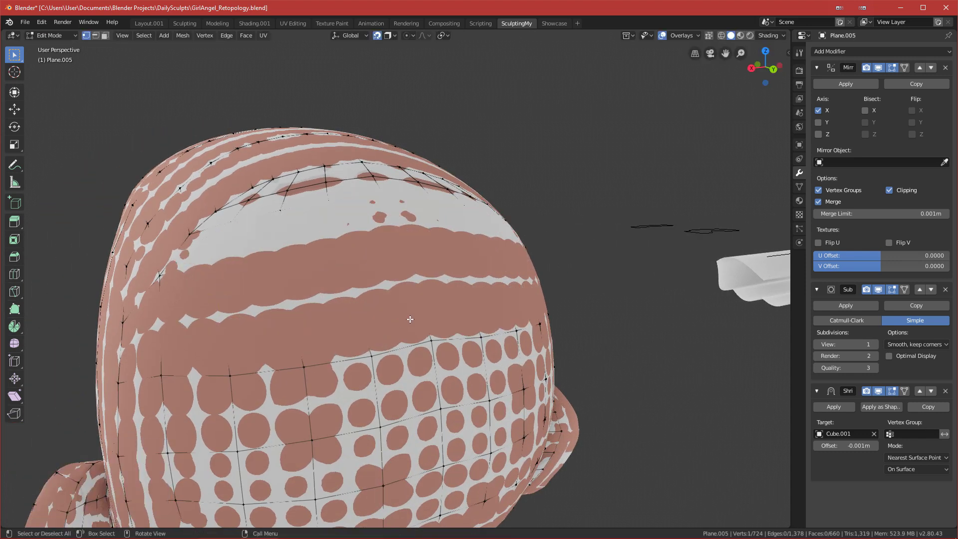
click(946, 68)
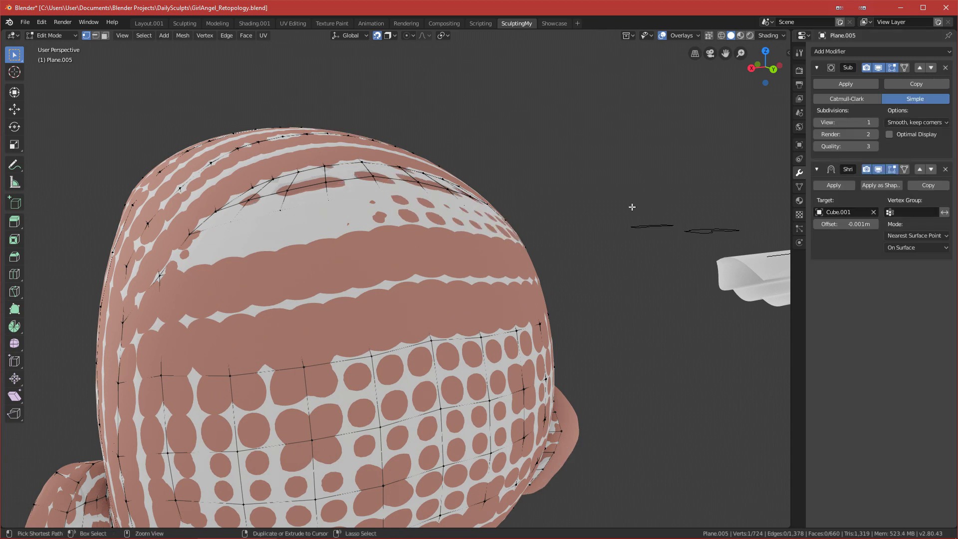
key(Tab)
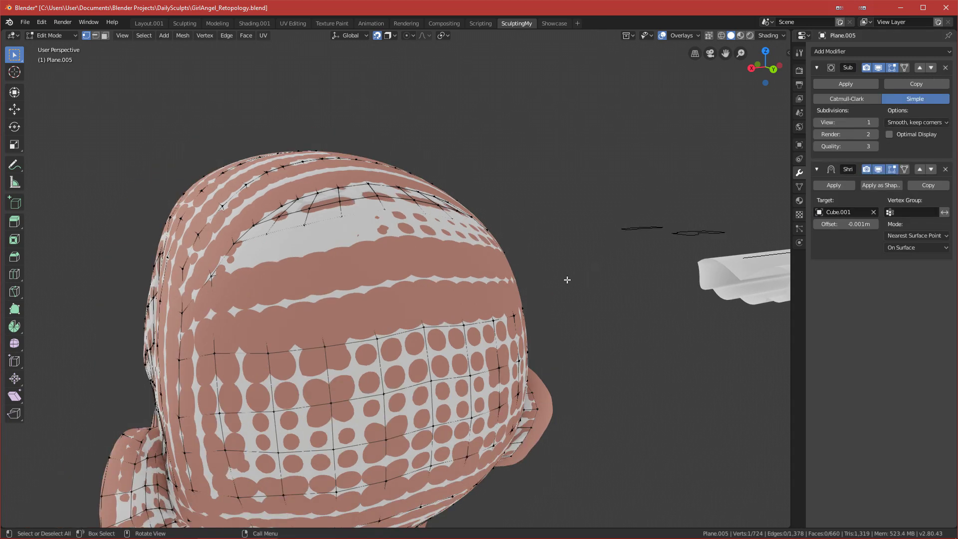
- Box-select the negative-X half of the mesh in back view and delete its vertices
key(KP_1)
middle_drag(413, 287, 213, 312)
key(ctrl+KP_1)
scroll(395, 201, down, 2)
key(Tab)
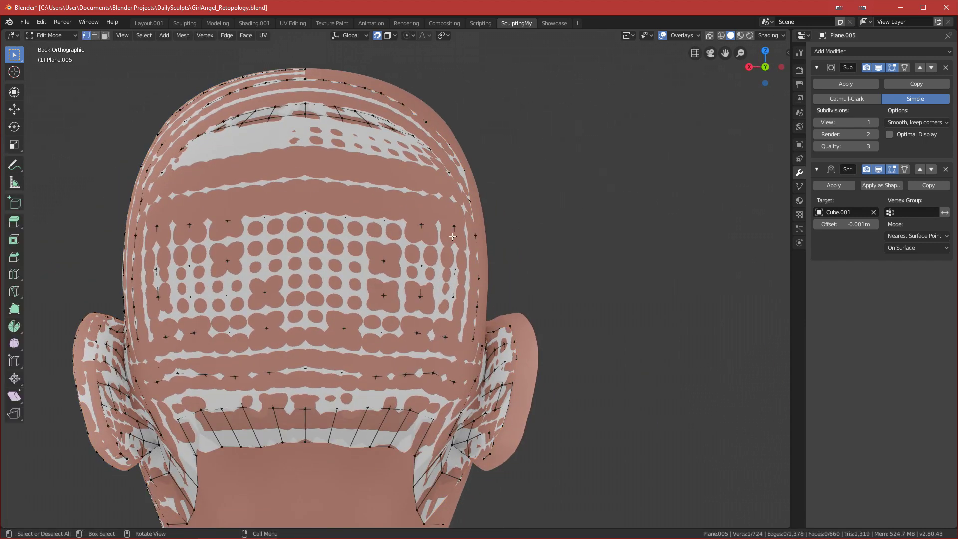
scroll(390, 273, down, 2)
scroll(390, 272, up, 1)
drag(328, 121, 518, 476)
key(x)
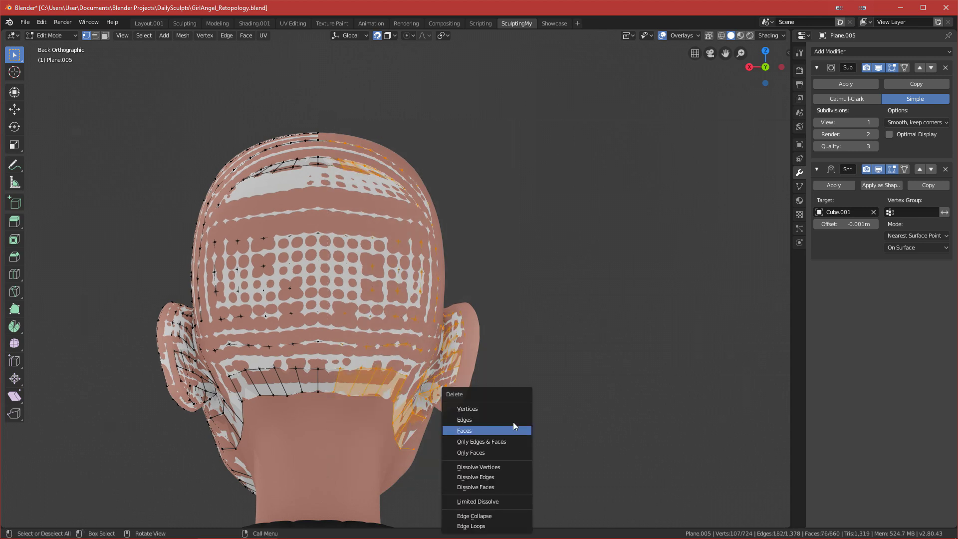
click(511, 411)
scroll(507, 374, down, 2)
key(KP_1)
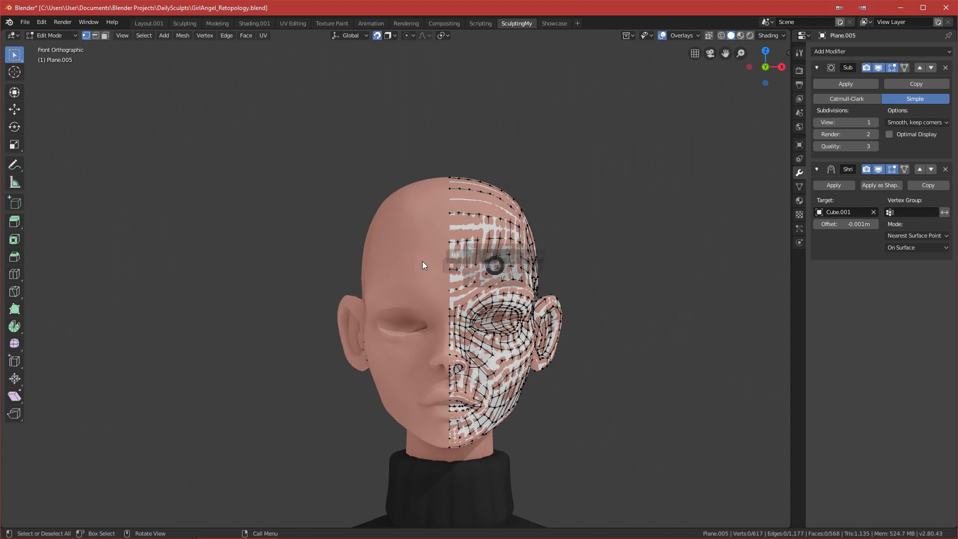
- Add an X-axis Mirror modifier to the half head, move it to first in the stack and enable clipping
key(Tab)
click(864, 52)
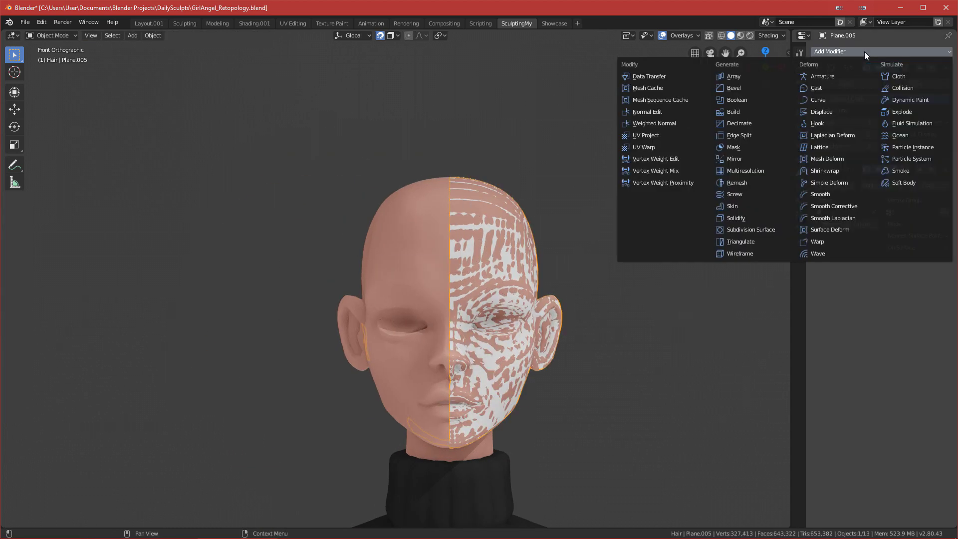
click(757, 162)
click(920, 270)
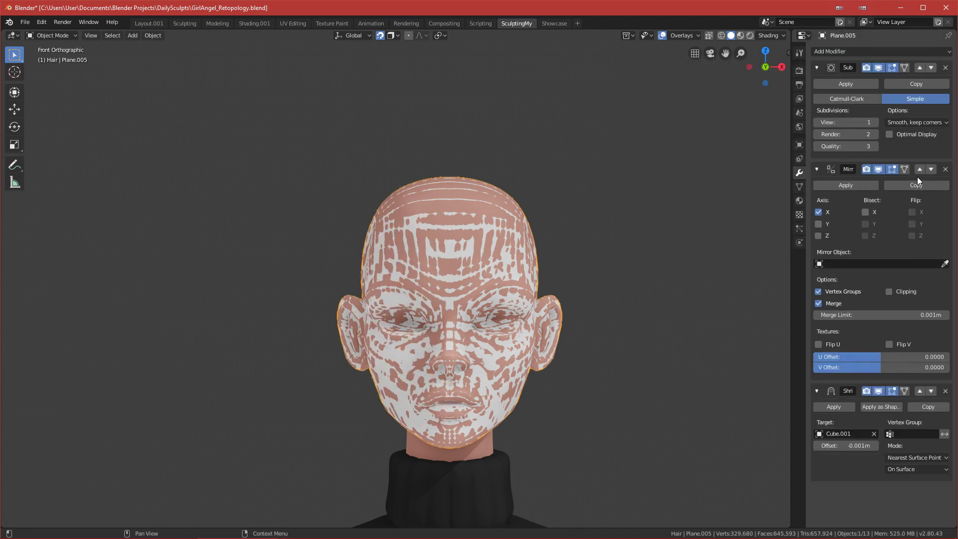
click(919, 169)
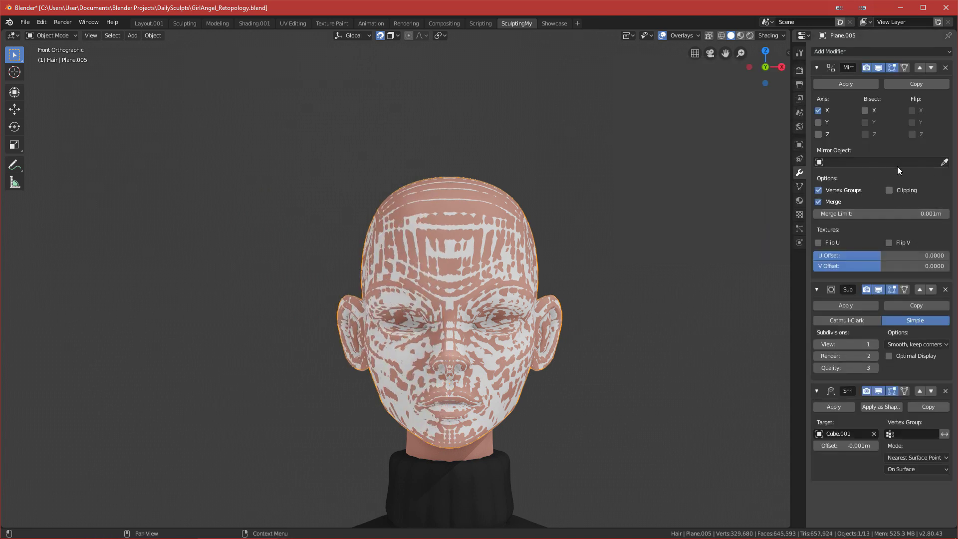
click(889, 190)
- Select the sunken row of vertices crossing the middle of the back-of-skull patch in Edit Mode and move it down
middle_drag(574, 234, 341, 261)
key(Tab)
middle_drag(421, 248, 351, 241)
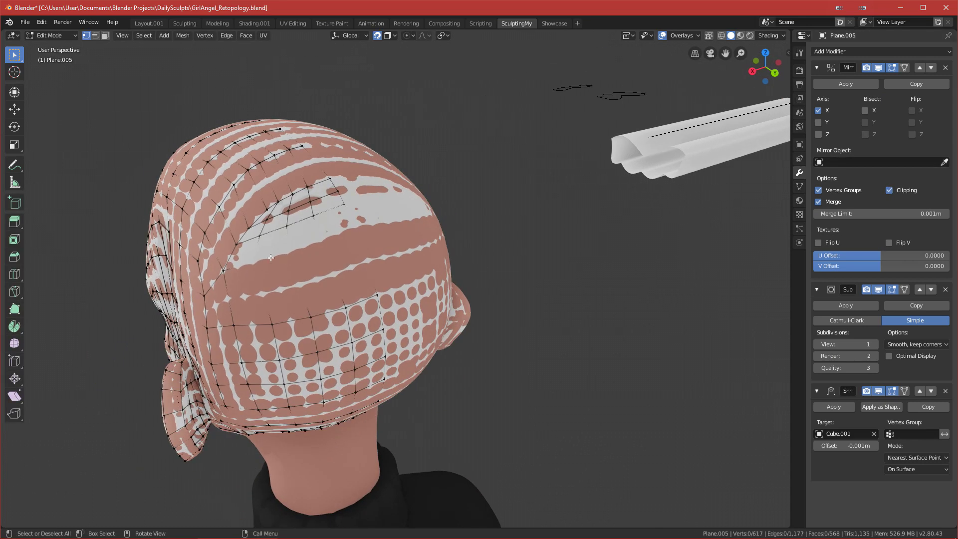
ctrl+click(357, 230)
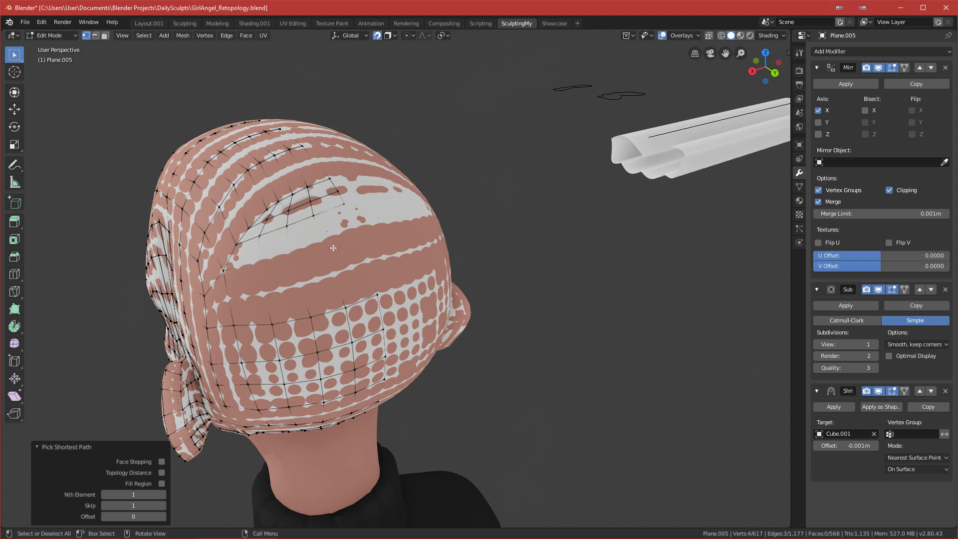
key(g)
click(351, 259)
- Move the vertices of that middle row down one by one to space them evenly over the skull
click(360, 247)
key(g)
click(364, 259)
click(327, 259)
key(g)
click(330, 271)
click(293, 272)
key(g)
drag(294, 281, 270, 292)
- Select the row of vertices along the upper part of the patch and move it down into the gap
click(260, 236)
ctrl+click(342, 206)
key(g)
click(358, 227)
- Reposition the individual vertices of the row below to even out the quads across the back of the skull
click(331, 271)
key(g)
click(339, 283)
click(365, 258)
key(g)
click(369, 272)
drag(296, 280, 269, 298)
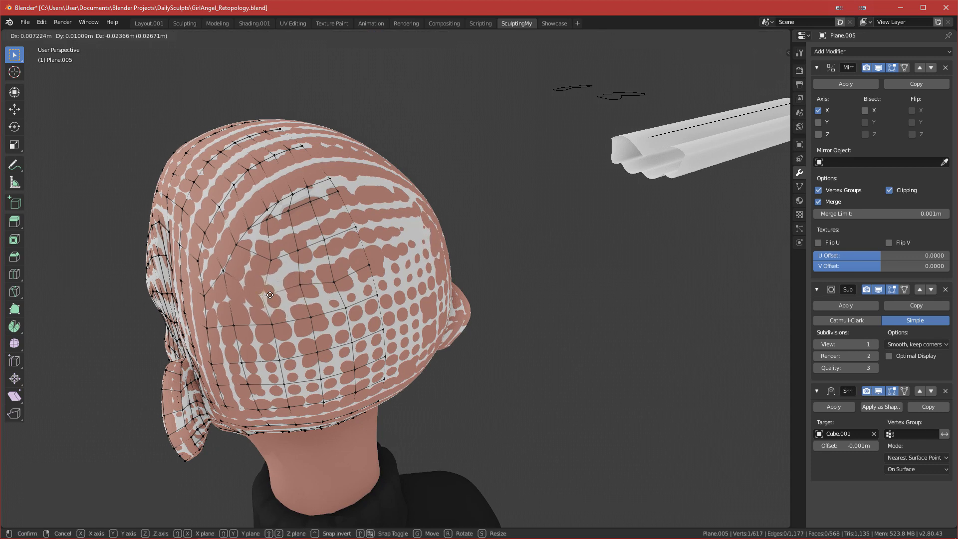
click(269, 296)
click(299, 287)
key(g)
click(299, 290)
click(331, 282)
key(g)
click(345, 269)
- Select the patch's upper vertex row as a shortest path and shift it further down
middle_drag(361, 266, 353, 256)
click(338, 202)
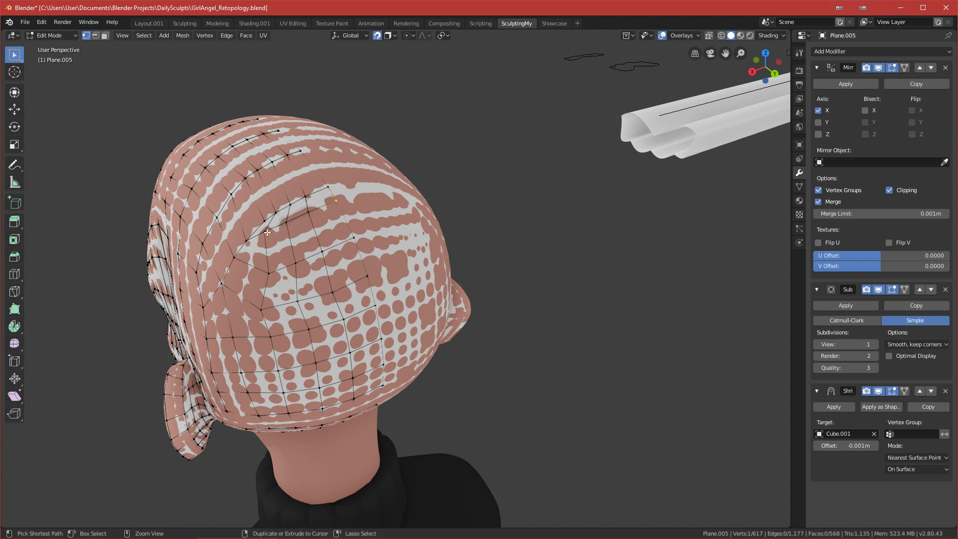
ctrl+click(268, 232)
key(g)
click(267, 254)
- Adjust the vertices of the upper row one at a time from the mirror seam toward the patch's outer side
click(342, 210)
key(g)
click(340, 211)
click(316, 222)
key(g)
click(317, 222)
click(294, 231)
key(g)
click(300, 231)
click(271, 239)
key(g)
click(279, 238)
- Move the vertices of the second row downward individually, working toward the mirror seam
click(297, 262)
key(g)
click(302, 262)
click(320, 252)
key(g)
click(326, 259)
click(354, 241)
key(g)
click(362, 253)
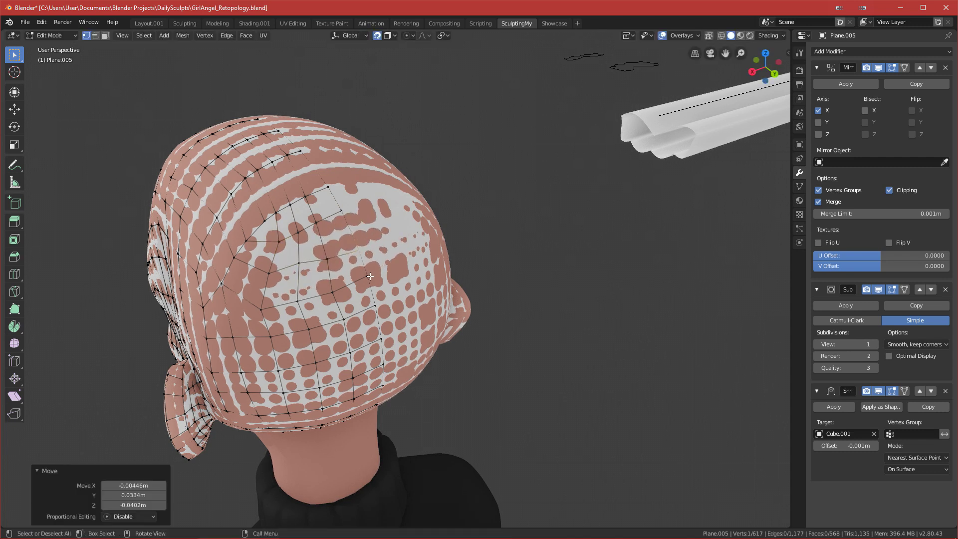
- Nudge the third row's vertices from the mirror seam outward to align them with the rows above
drag(370, 276, 373, 280)
click(334, 292)
key(g)
click(339, 292)
click(301, 301)
key(g)
click(309, 300)
- Reposition the vertices along the patch's outer side to smooth the transition into the surrounding edge loops
drag(262, 310, 263, 303)
drag(267, 337, 263, 323)
drag(275, 282, 274, 240)
middle_drag(309, 253, 316, 249)
drag(314, 263, 305, 266)
middle_drag(306, 266, 336, 283)
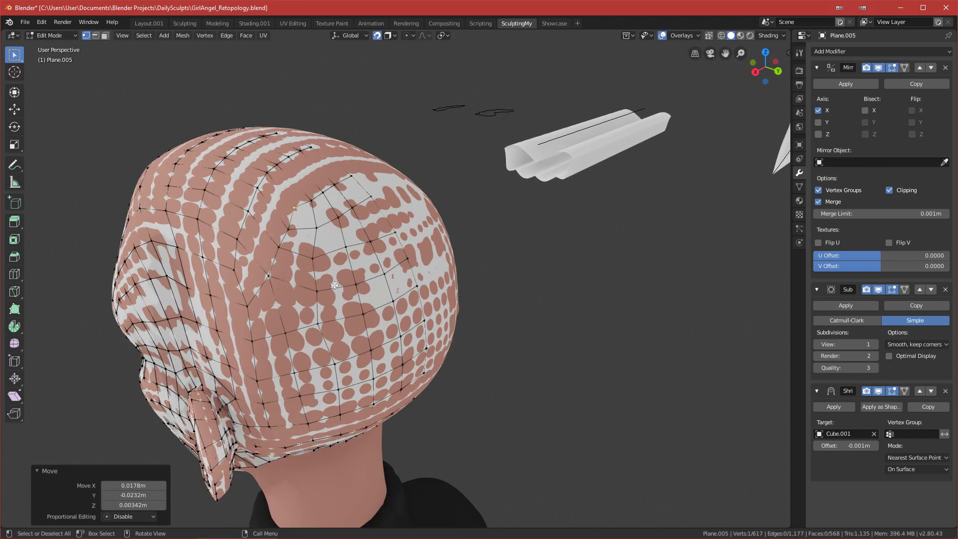
drag(268, 286, 273, 292)
middle_drag(300, 296, 290, 296)
drag(298, 292, 297, 315)
- Fine-tune vertices in the centre and lower side of the patch to even out the quad spacing
click(333, 315)
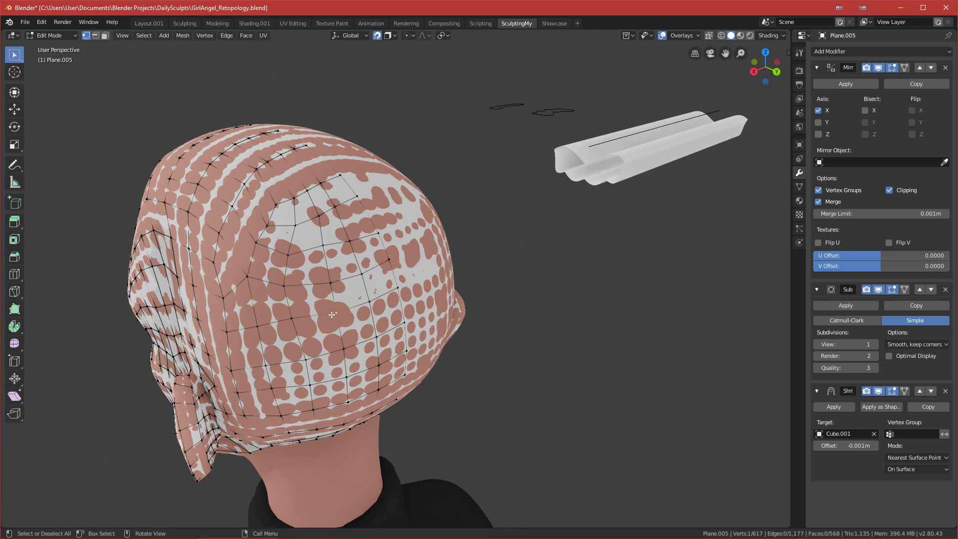
shift+drag(334, 288, 329, 288)
drag(323, 249, 321, 251)
middle_drag(321, 251, 318, 281)
drag(300, 332, 261, 335)
mouse_move(312, 319)
middle_down()
mouse_move(282, 310)
mouse_move(321, 311)
middle_up()
middle_drag(350, 265, 346, 247)
drag(351, 245, 326, 250)
middle_drag(325, 250, 279, 215)
key(KP_1)
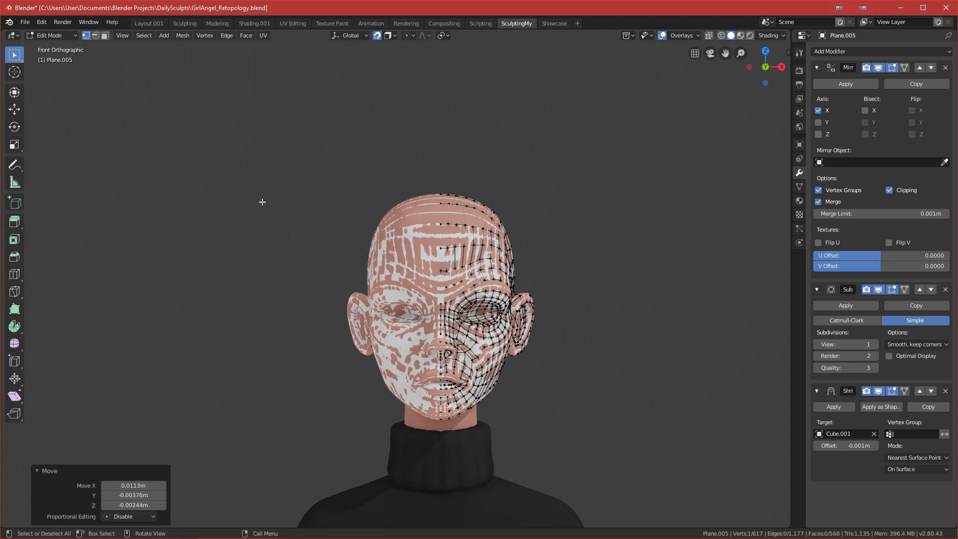
key(alt+Tab)
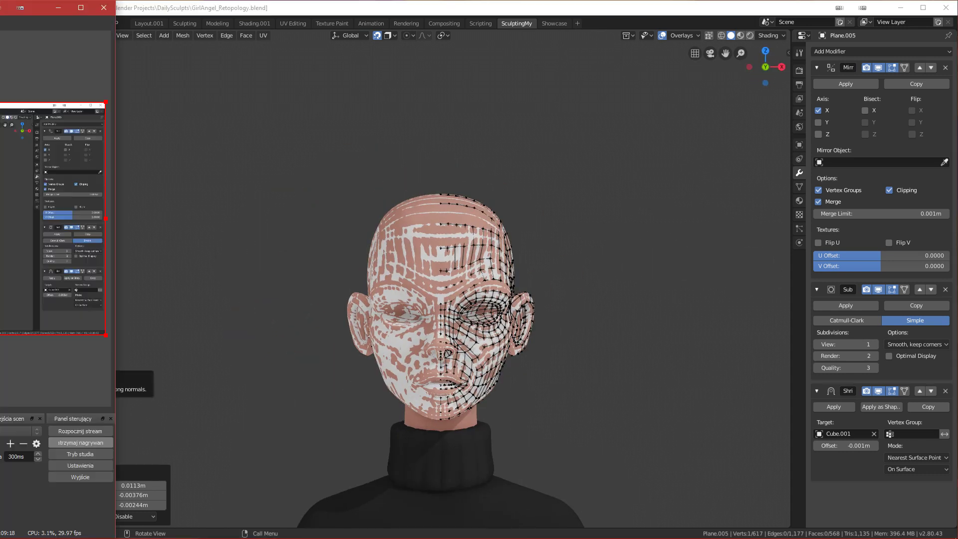
click(331, 3)
middle_drag(532, 284, 302, 245)
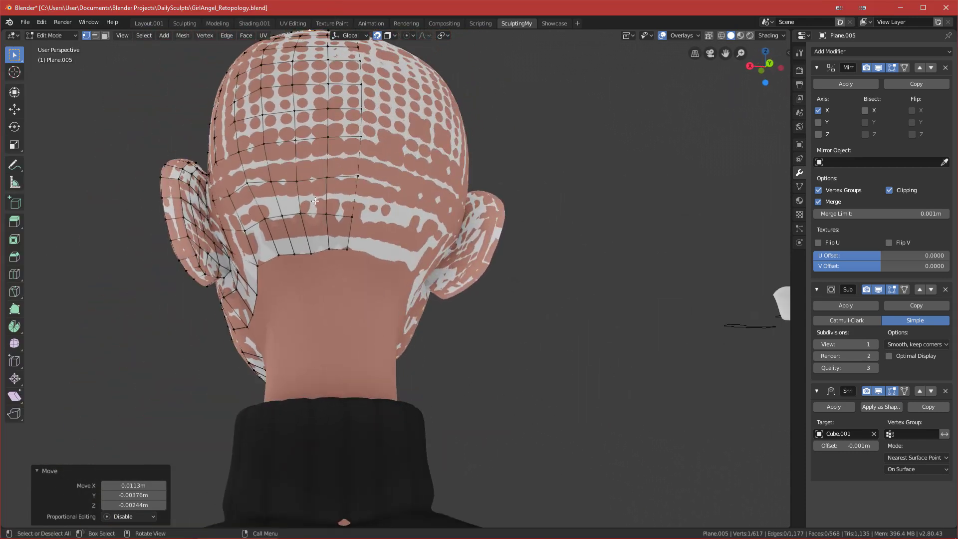
- Delete the turtleneck body object in Object Mode to expose the sculpted neck
scroll(360, 329, down, 4)
key(KP_1)
shift+middle_drag(514, 347, 445, 221)
scroll(445, 220, down, 1)
key(Tab)
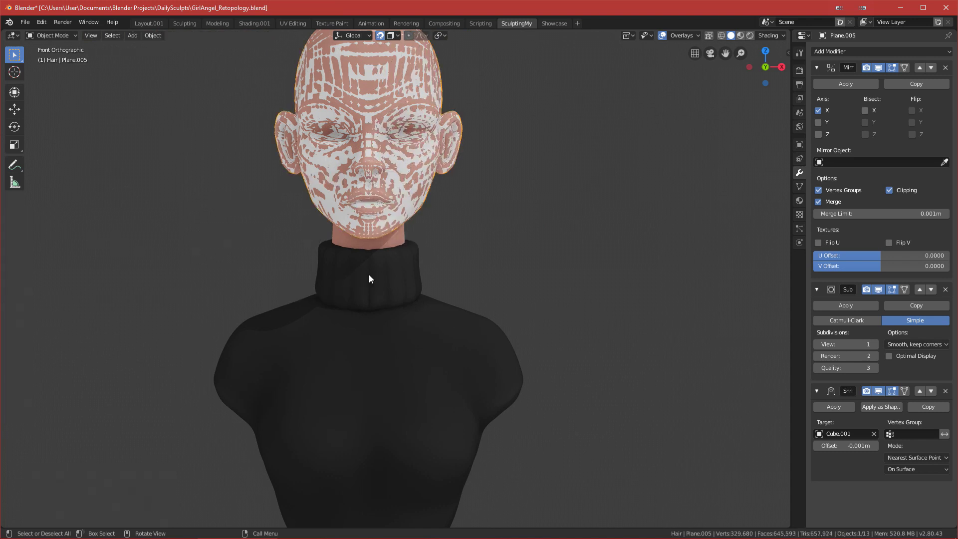
click(406, 302)
key(Delete)
- Save the file and select the edge loop around the neck opening of the head retopology mesh in Edit Mode
alt+middle_drag(446, 357, 576, 129)
shift+middle_drag(437, 109, 374, 223)
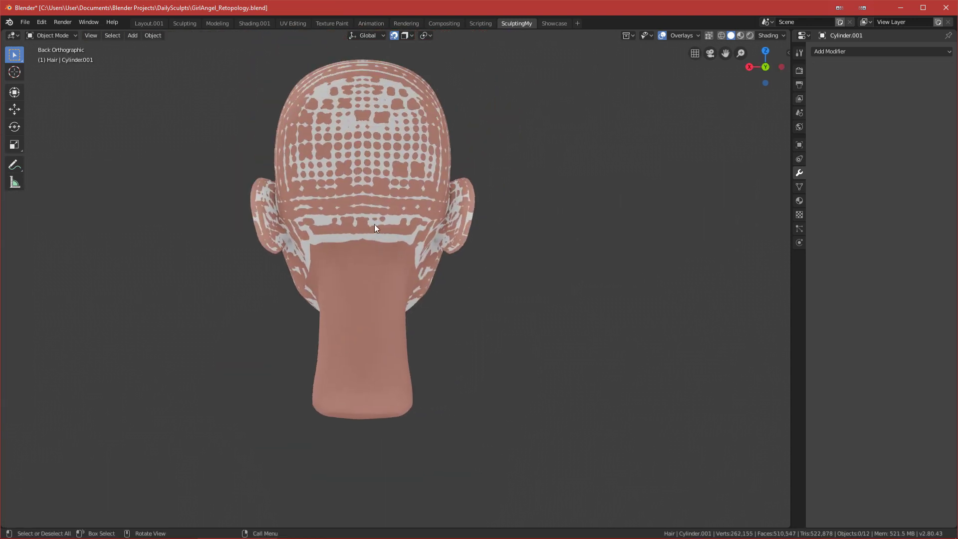
click(378, 236)
key(ctrl+Tab)
key(ctrl+s)
middle_drag(515, 234, 438, 235)
middle_drag(380, 213, 368, 242)
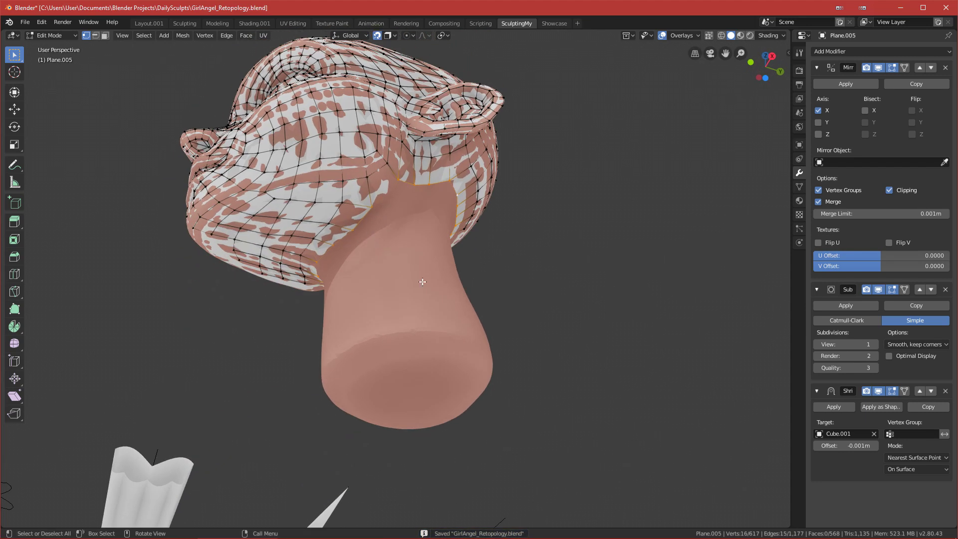
- Try to extrude the neck opening's edge loop down over the neck in right view
middle_drag(360, 251, 319, 210)
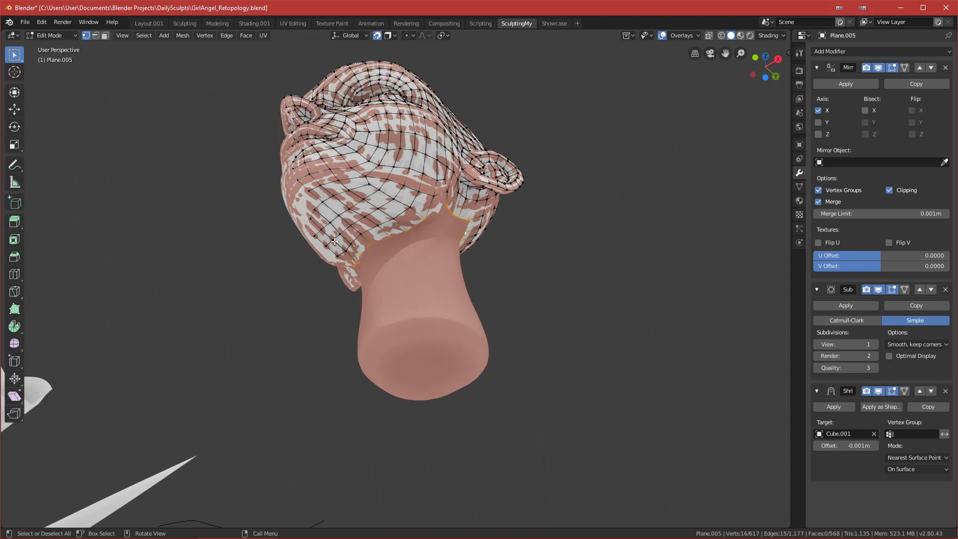
key(KP_1)
shift+middle_drag(454, 336, 300, 246)
key(KP_3)
scroll(392, 235, up, 2)
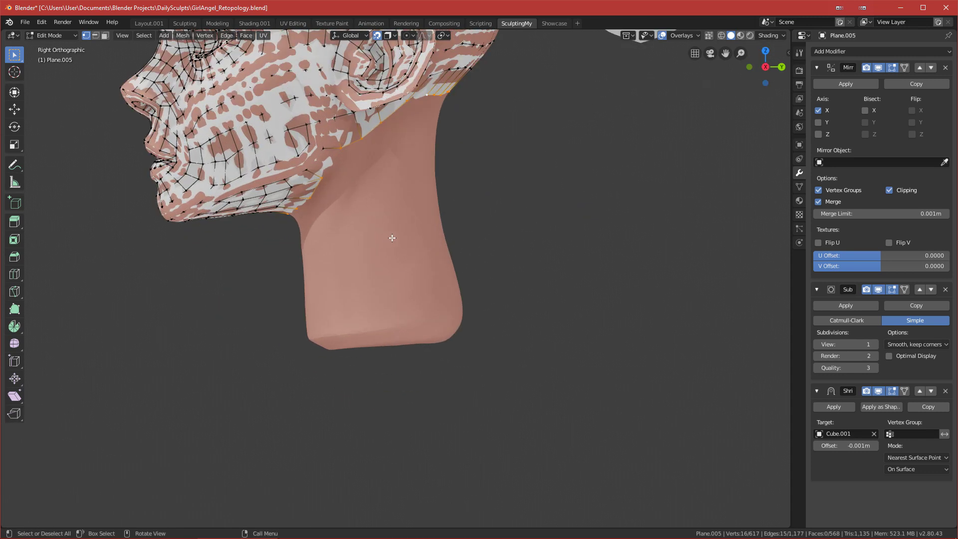
shift+middle_drag(391, 236, 326, 212)
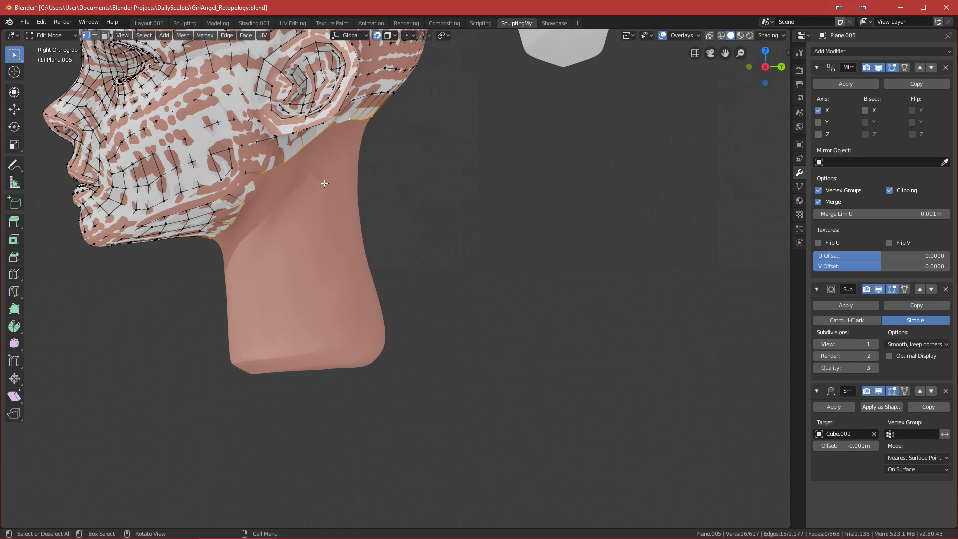
key(e)
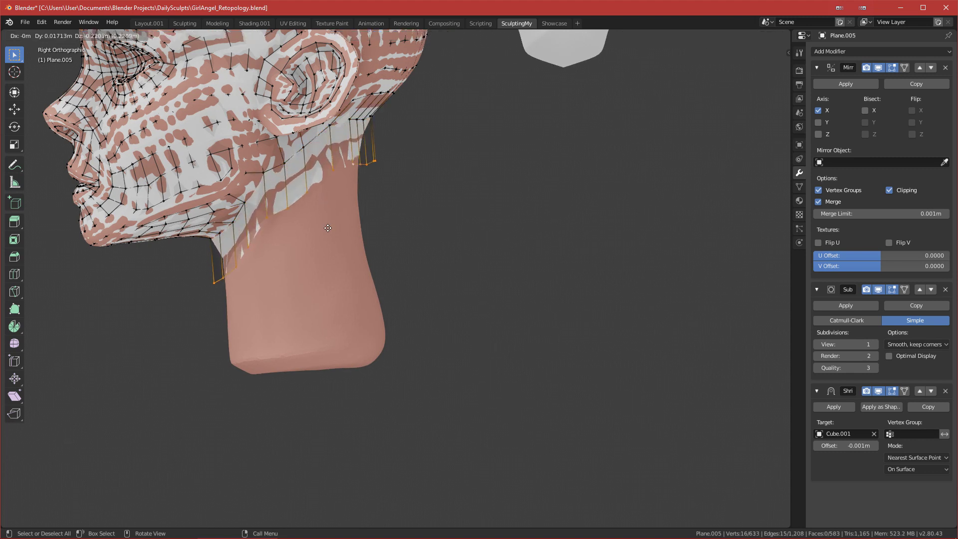
click(327, 235)
middle_drag(325, 231, 468, 223)
key(ctrl+z)
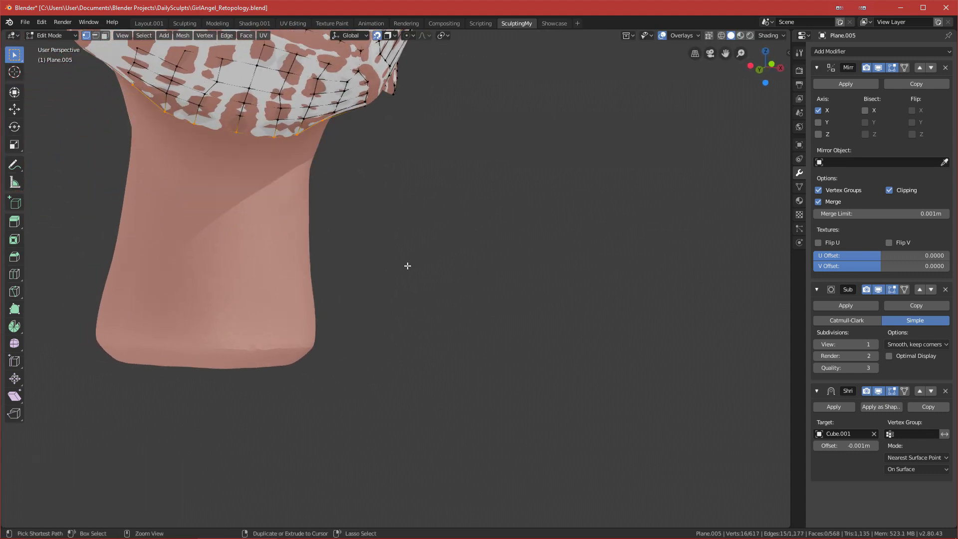
- Delete the outermost row of vertices along the neck opening
scroll(345, 240, down, 4)
middle_drag(336, 212, 288, 131)
key(KP_1)
shift+middle_drag(310, 302, 353, 127)
scroll(375, 135, up, 1)
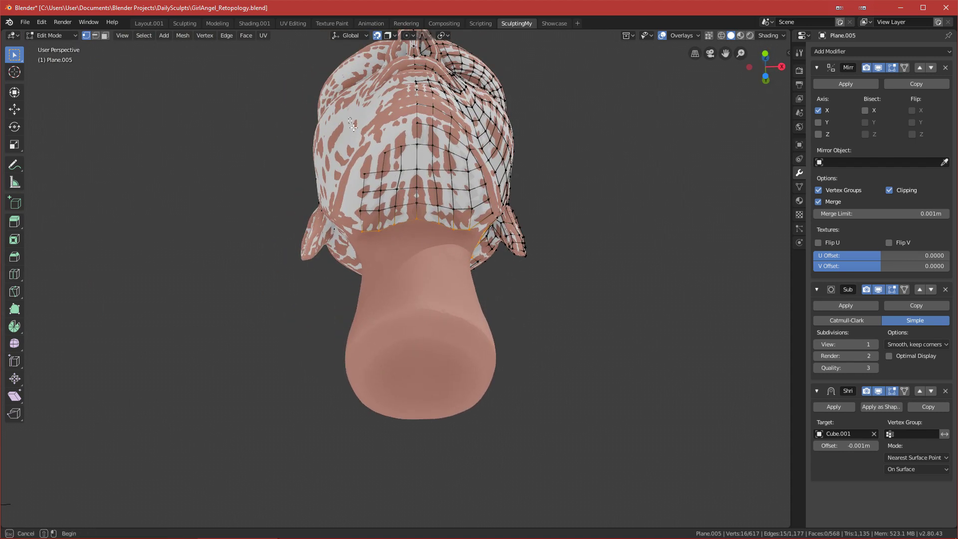
key(x)
click(405, 262)
middle_drag(404, 262, 391, 258)
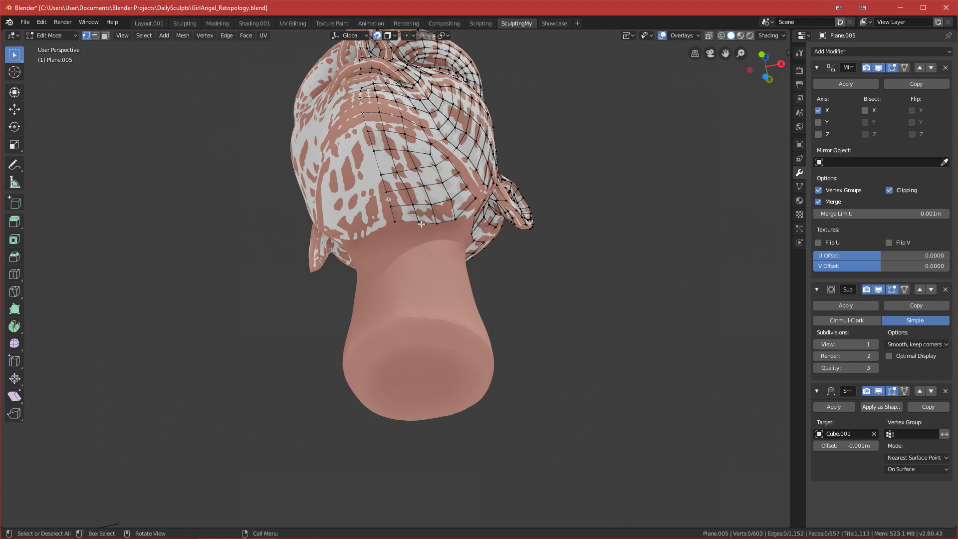
- Select the new neck-opening edge loop and reposition individual vertices at the jaw corner below the ear
alt+click(440, 221)
middle_drag(440, 221, 467, 267)
scroll(436, 289, up, 2)
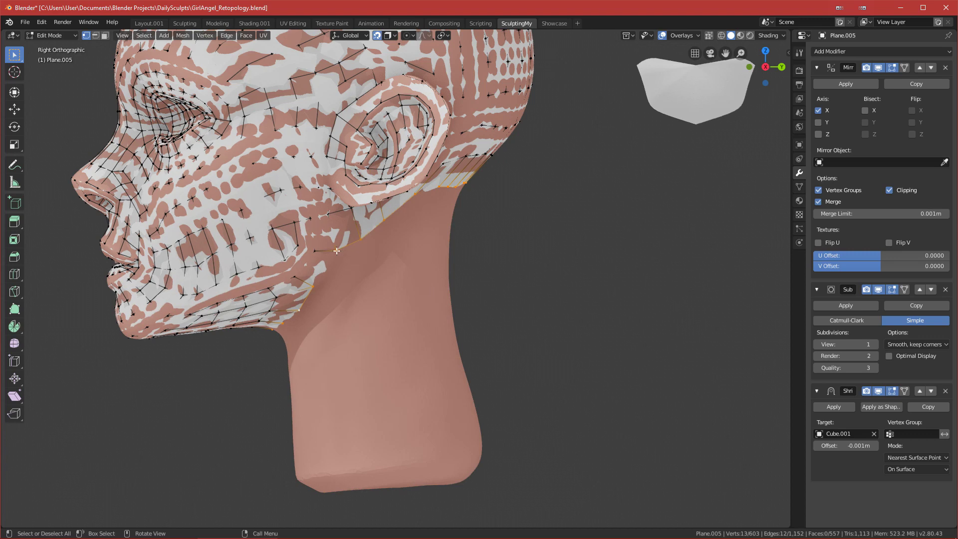
middle_drag(342, 253, 287, 207)
drag(273, 205, 280, 211)
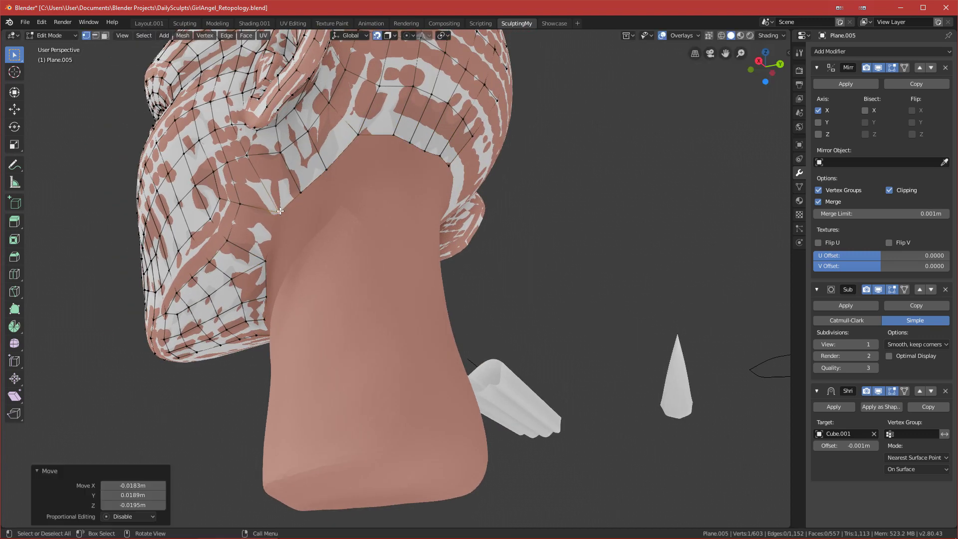
click(239, 204)
key(g)
click(247, 207)
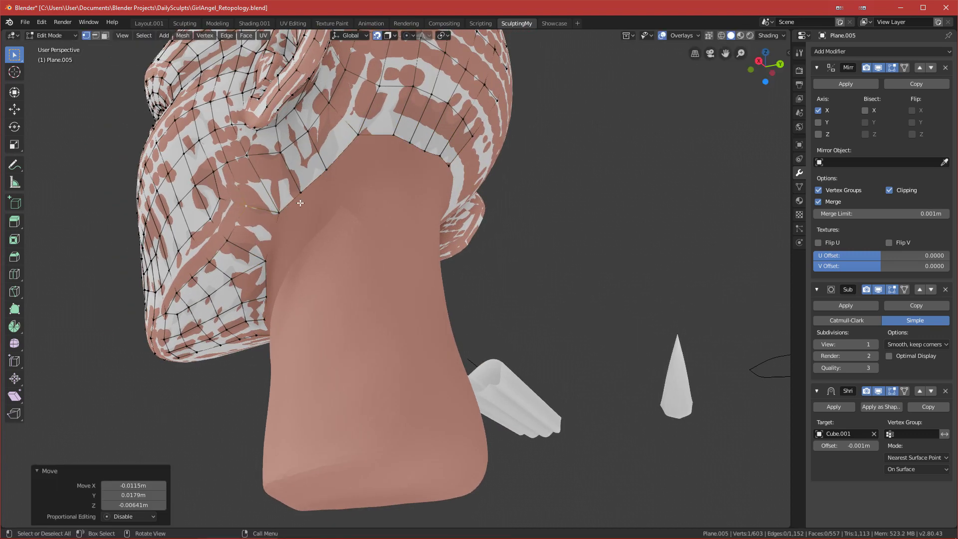
- Reposition individual vertices along the neck opening below and behind the ear to smooth its edge
click(329, 171)
drag(329, 171, 330, 166)
click(360, 135)
key(g)
click(368, 137)
middle_drag(387, 141, 356, 147)
click(351, 147)
key(g)
click(338, 148)
drag(339, 149, 306, 161)
click(340, 144)
key(g)
click(335, 147)
- Shift the neck-opening vertices toward the nape to even out their spacing
click(366, 147)
key(g)
click(352, 148)
key(g)
click(393, 144)
click(387, 151)
key(g)
click(388, 147)
scroll(397, 158, down, 2)
- Select the neck-opening edge loop and, with snapping off, extrude it about 0.32 m down the neck in right view
middle_drag(317, 199, 359, 204)
scroll(359, 204, up, 2)
click(327, 199)
alt+click(341, 187)
scroll(350, 185, down, 2)
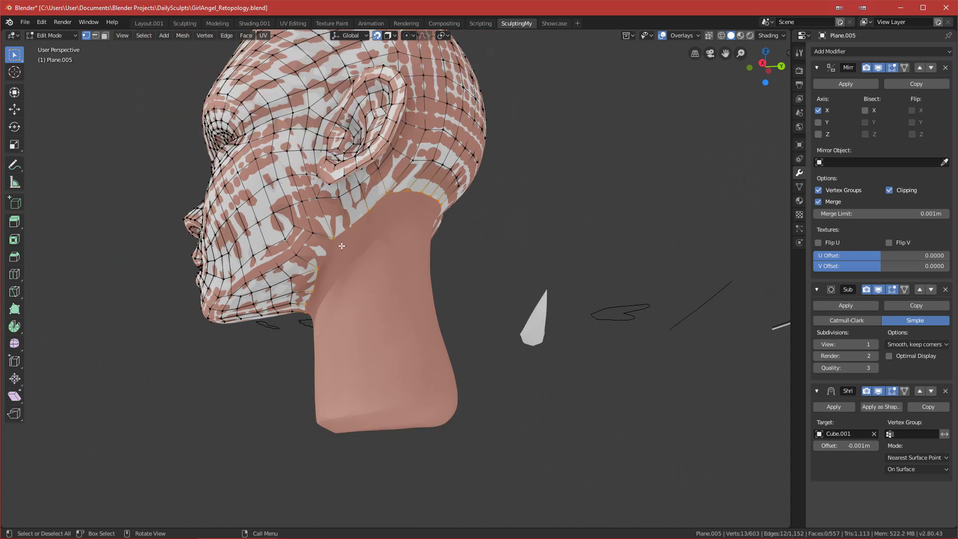
key(KP_1)
shift+middle_drag(448, 299, 359, 190)
middle_drag(425, 239, 353, 239)
scroll(357, 225, up, 2)
key(KP_3)
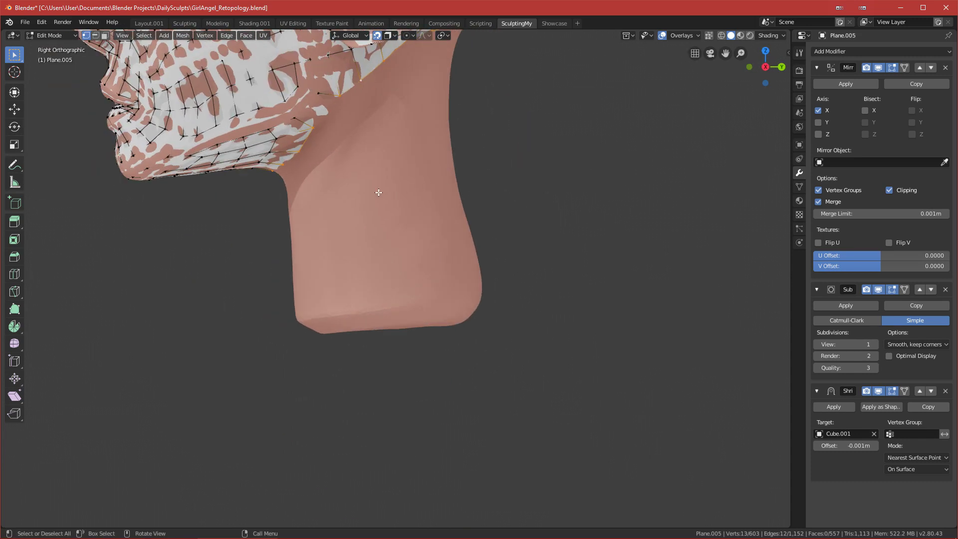
shift+middle_drag(345, 184, 344, 228)
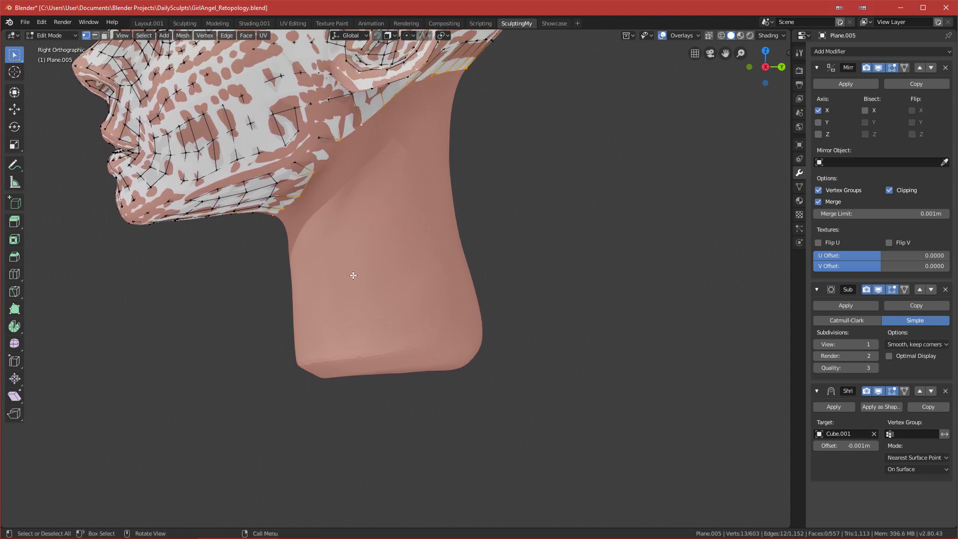
key(e)
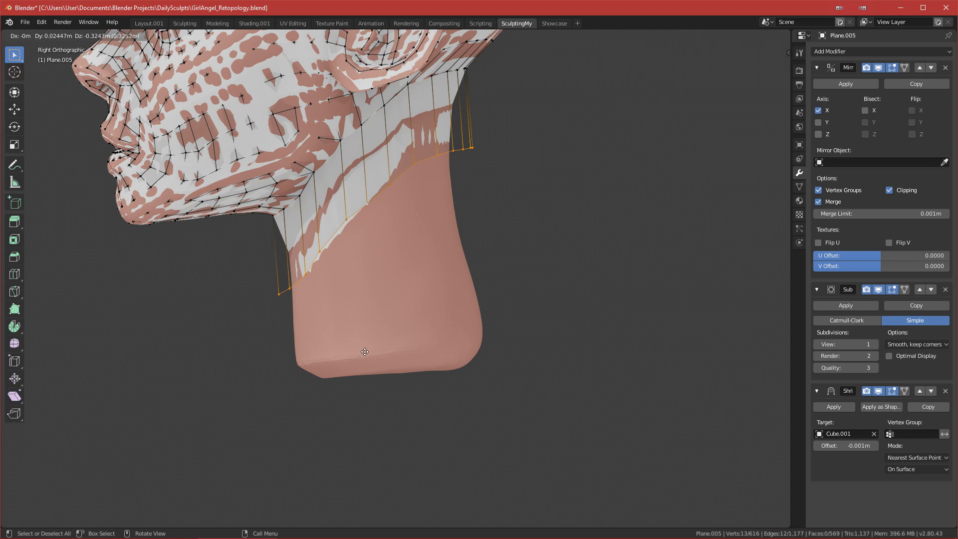
click(365, 352)
- Rotate the extruded neck loop by 7.59°, scale it to 0.649 along Z and move it slightly down
key(r)
click(597, 135)
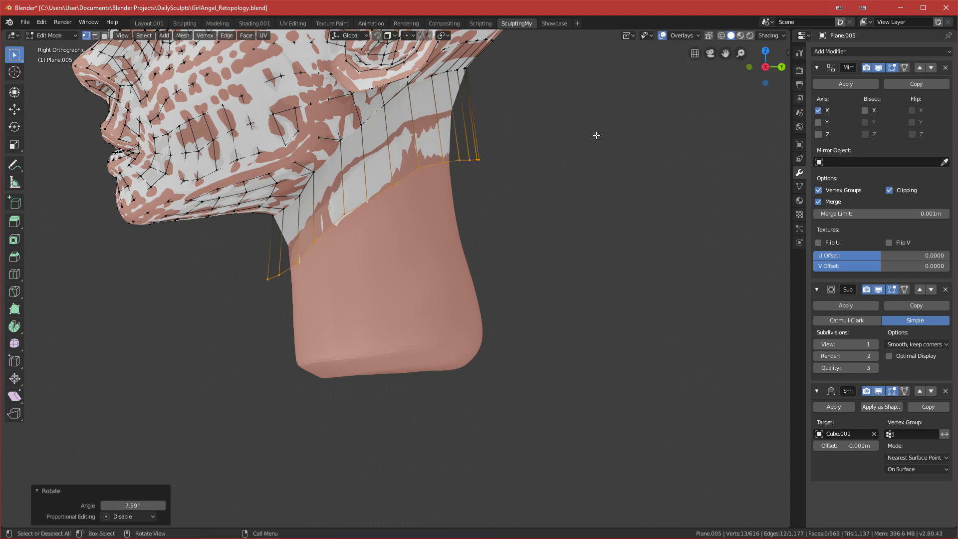
key(s)
key(z)
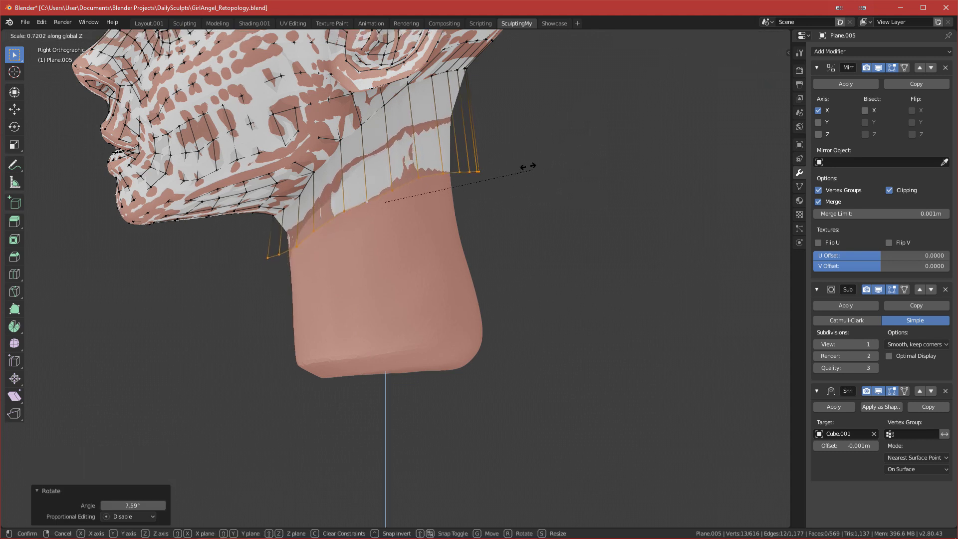
click(517, 162)
key(g)
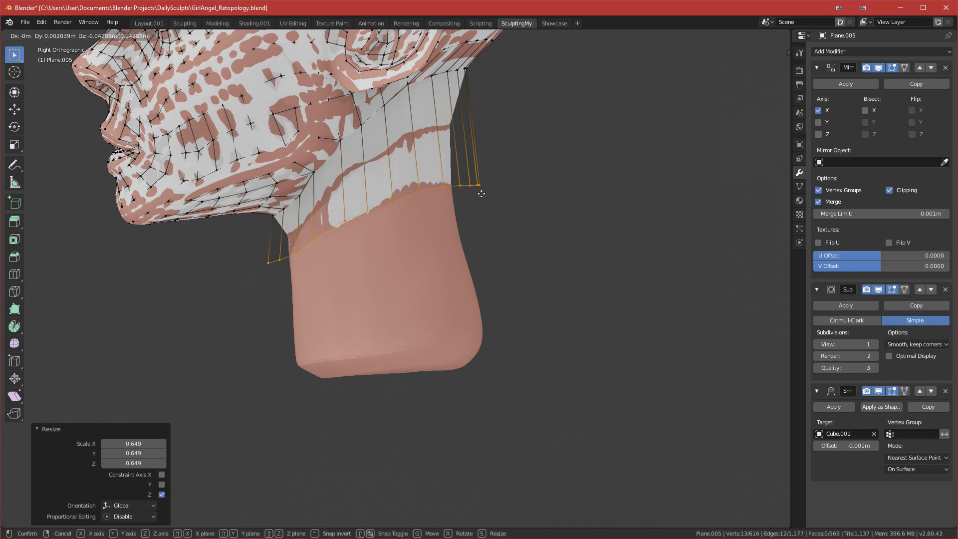
click(475, 192)
- Extrude a second neck ring about 0.298 m down, flatten it along Z and nudge it 0.0102 m along Y
key(e)
click(479, 260)
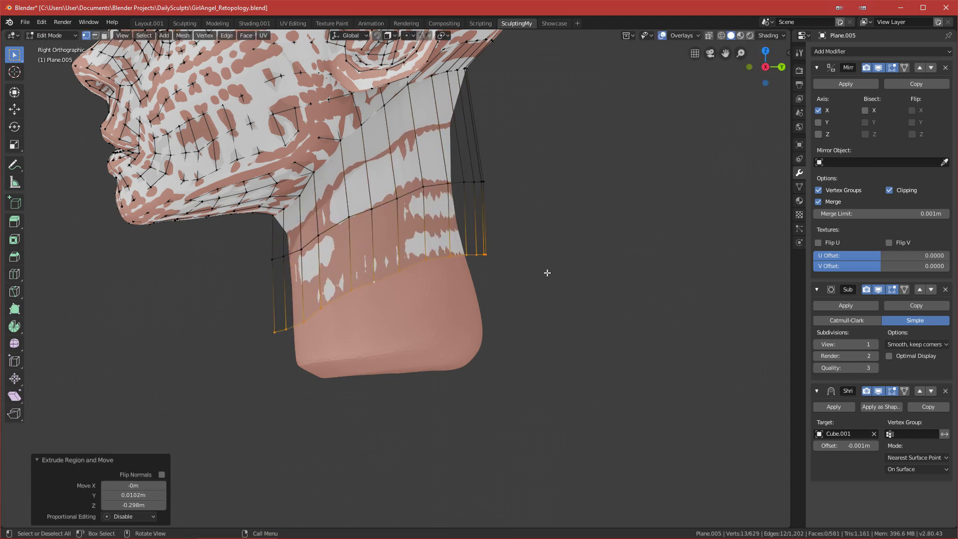
key(s)
key(z)
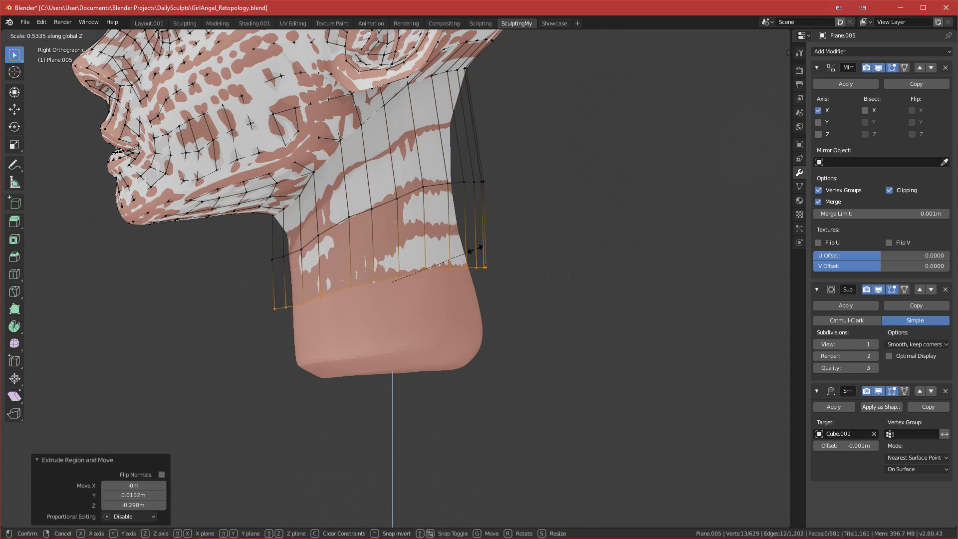
click(475, 250)
key(g)
click(478, 251)
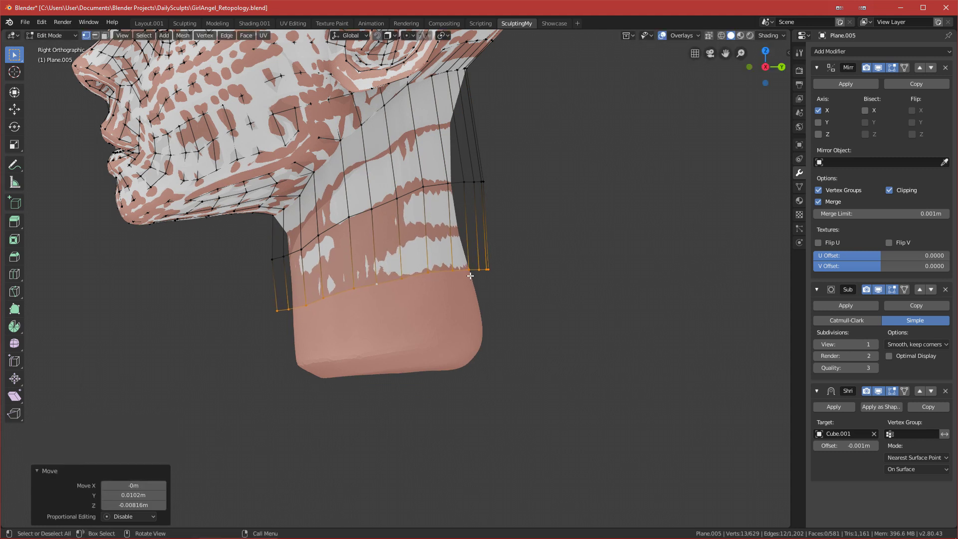
- Extrude a third neck ring about 0.224 m down, flatten it to 0.301 along Z and lower it 0.0612 m
shift+middle_drag(408, 336, 410, 317)
key(e)
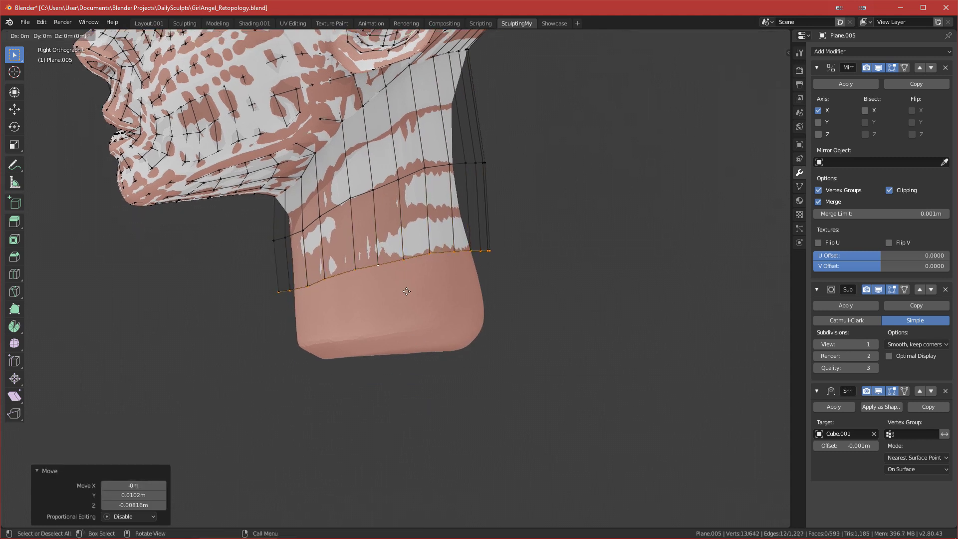
click(409, 325)
key(s)
key(z)
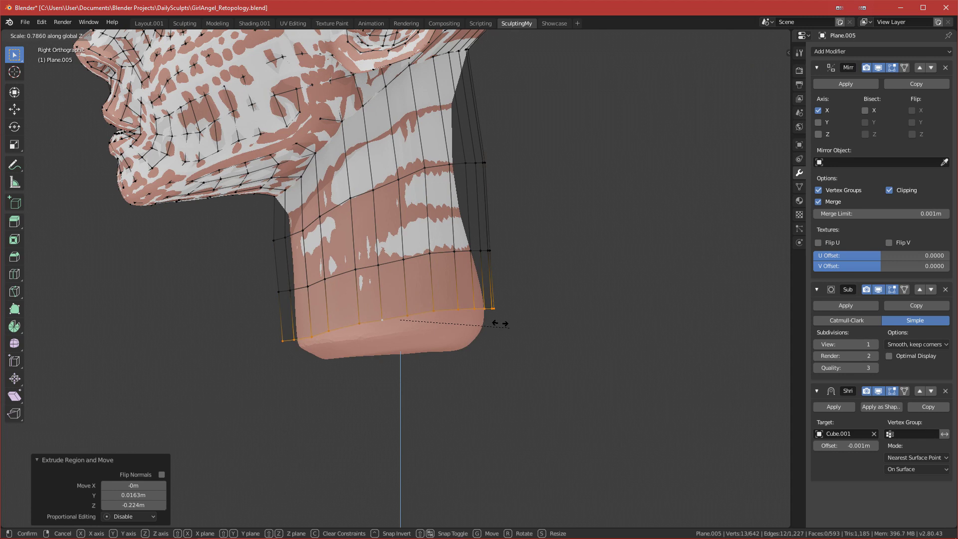
click(439, 292)
key(g)
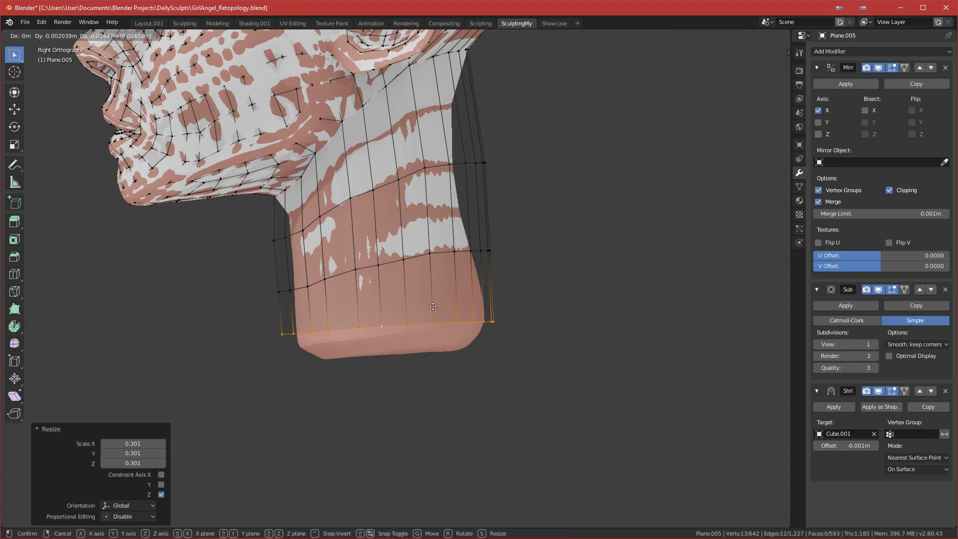
click(434, 313)
middle_drag(434, 313, 484, 299)
scroll(484, 299, down, 1)
key(KP_1)
key(KP_3)
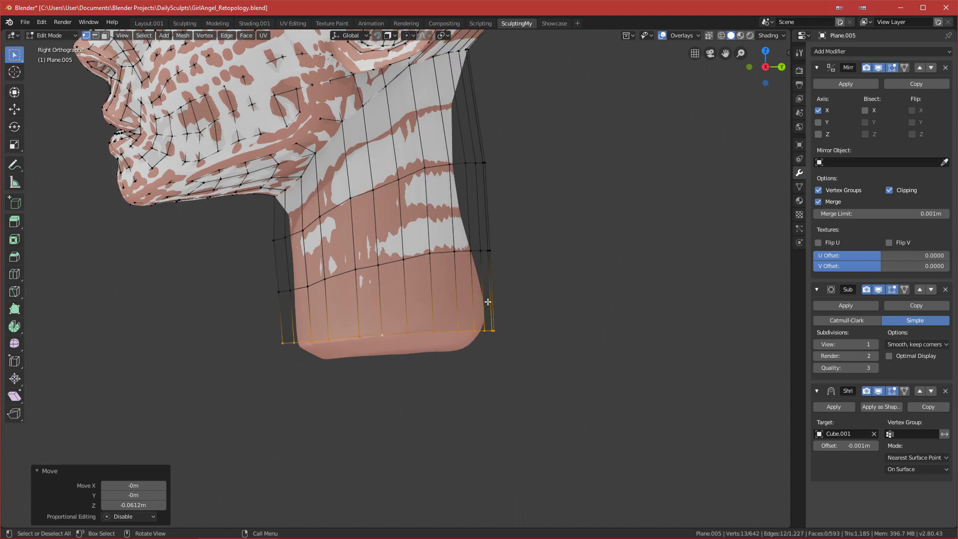
- Turn snapping back on and move the front vertices of the upper neck ring onto the sculpt
alt+middle_drag(347, 276, 289, 207)
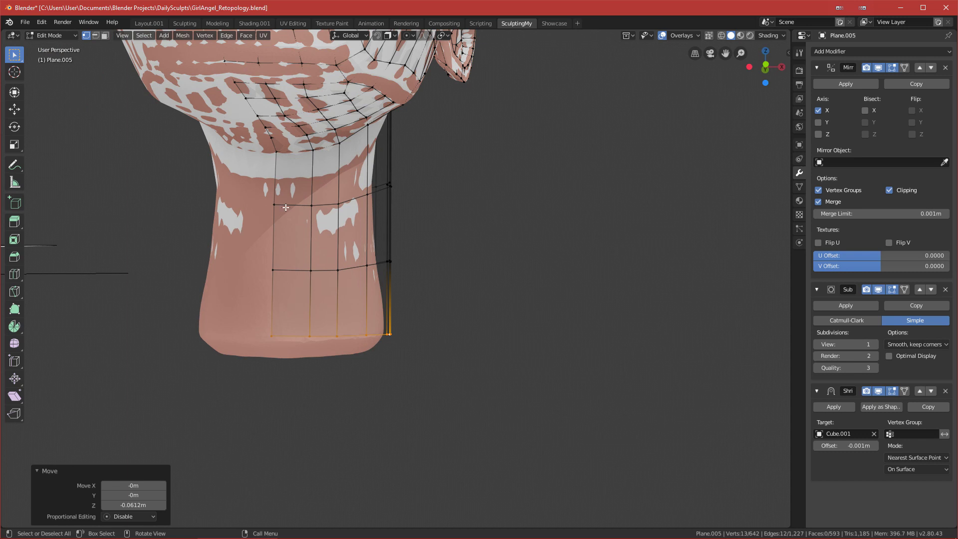
key(shift+Tab)
click(280, 205)
middle_drag(280, 205, 285, 226)
ctrl+click(371, 195)
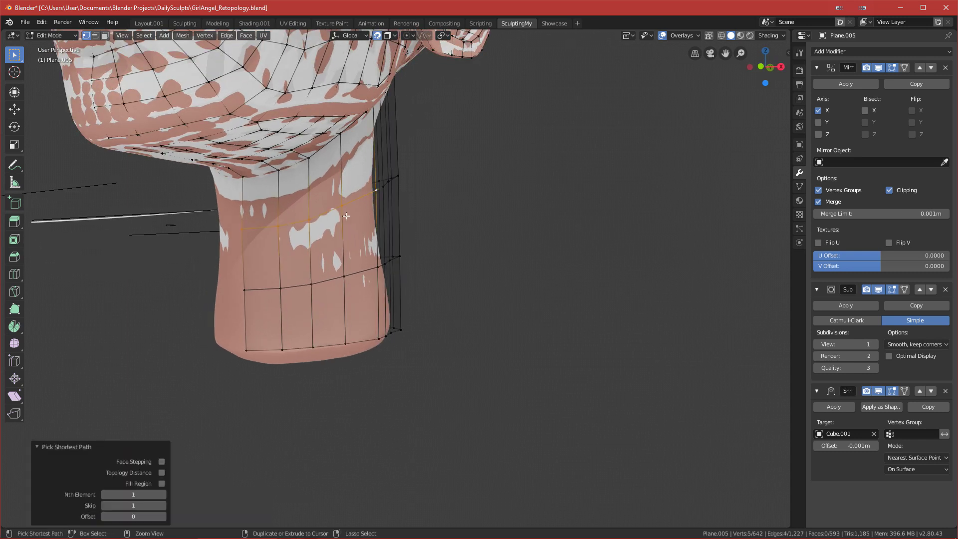
key(g)
click(370, 196)
- Snap the upper neck ring's vertices at the side of the neck onto the sculpt's surface
middle_drag(328, 231, 261, 240)
click(327, 213)
key(g)
click(324, 214)
click(352, 196)
middle_drag(379, 189, 340, 195)
ctrl+click(383, 187)
key(g)
click(385, 188)
- Continue snapping the upper neck ring's vertices onto the sculpt from the side toward the nape
click(424, 173)
ctrl+click(384, 202)
key(g)
click(385, 203)
middle_drag(405, 216, 368, 204)
click(328, 210)
key(g)
click(340, 213)
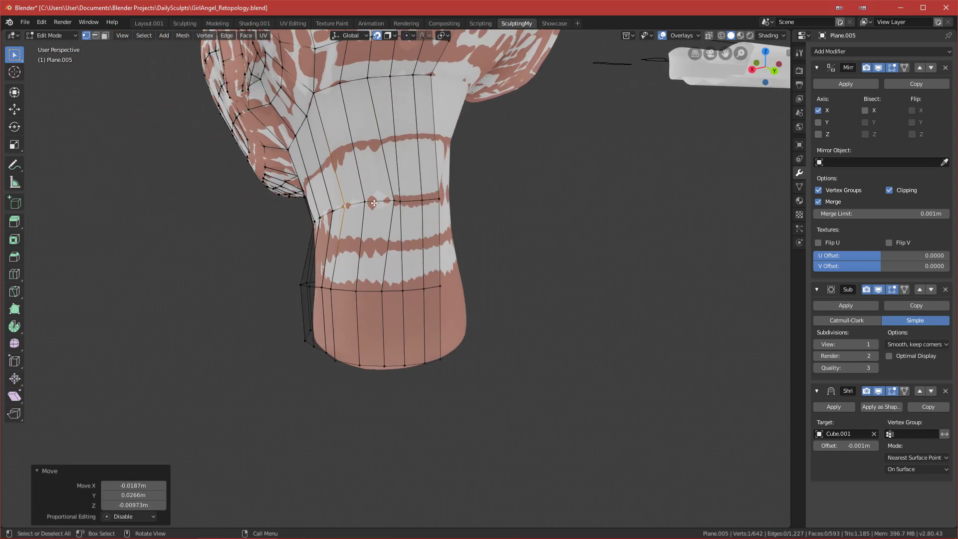
- Space out the upper neck ring's vertices one by one across the back of the neck
click(391, 200)
key(g)
click(381, 201)
click(405, 202)
key(g)
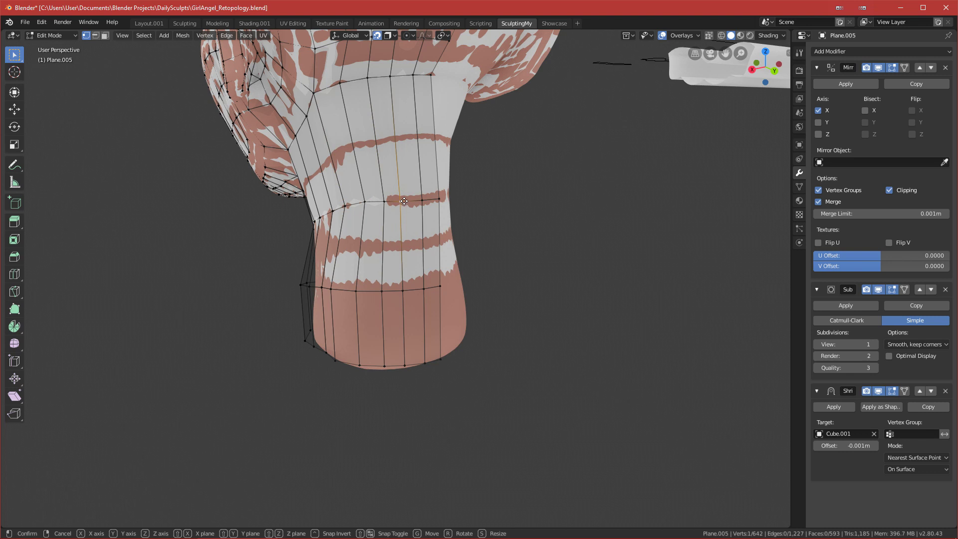
click(403, 200)
click(421, 199)
key(g)
click(421, 198)
middle_drag(439, 199, 431, 208)
click(435, 201)
key(g)
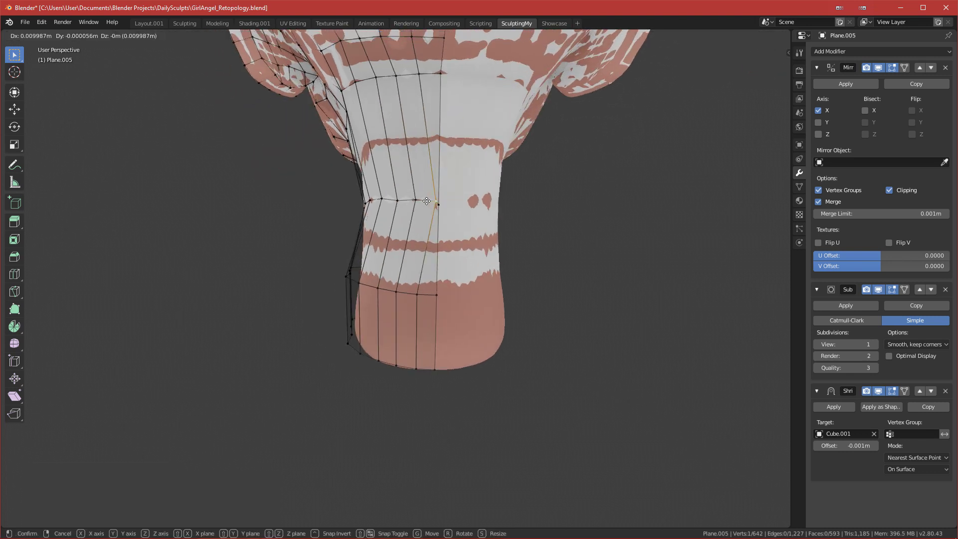
click(429, 203)
- Undo the last vertex moves and realign the upper neck ring's rear vertices up to the centre line
scroll(449, 205, up, 2)
key(ctrl+z)
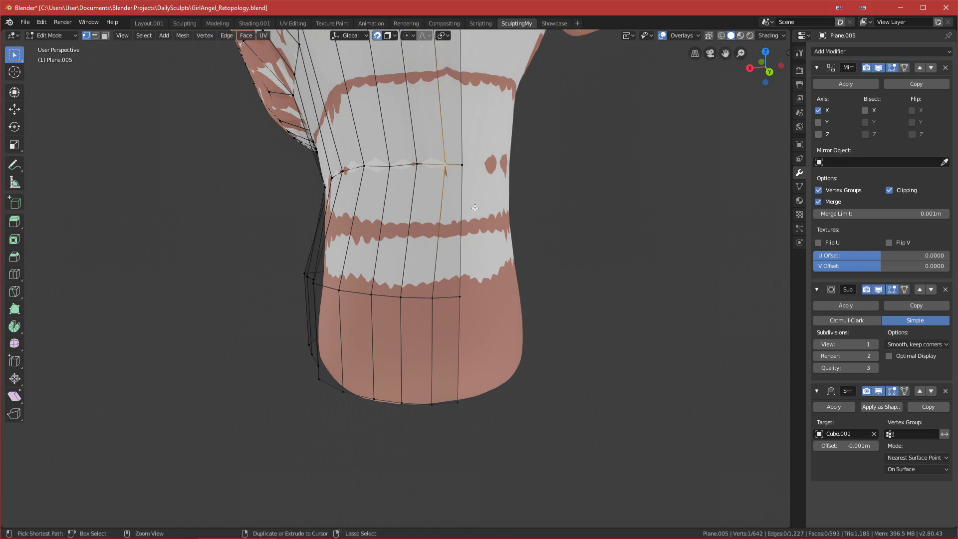
key(ctrl+z)
key(g)
click(405, 166)
click(434, 164)
key(g)
click(427, 166)
click(456, 164)
middle_drag(458, 164, 440, 163)
key(g)
click(452, 163)
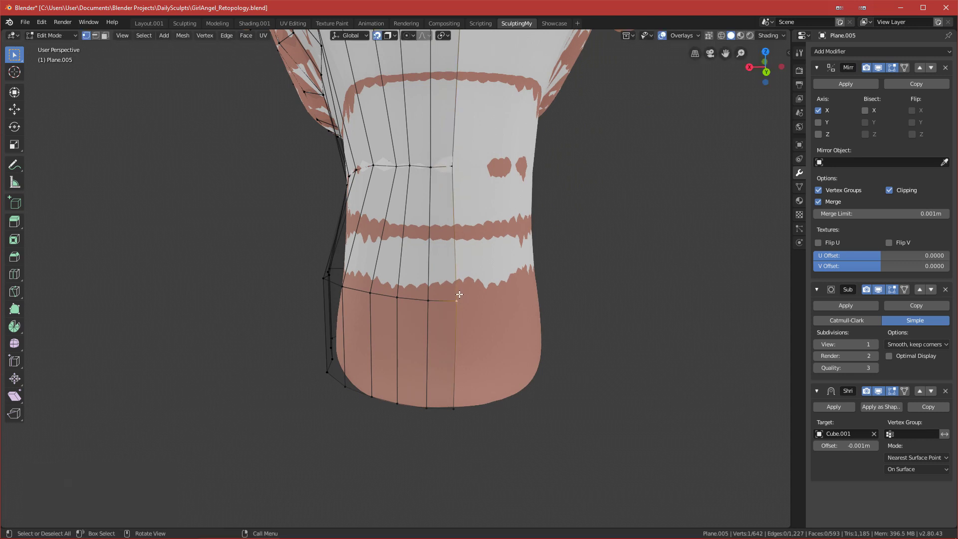
- Snap the rear vertices of the middle and bottom neck rings onto the sculpt in back view
key(ctrl+KP_1)
key(g)
click(452, 402)
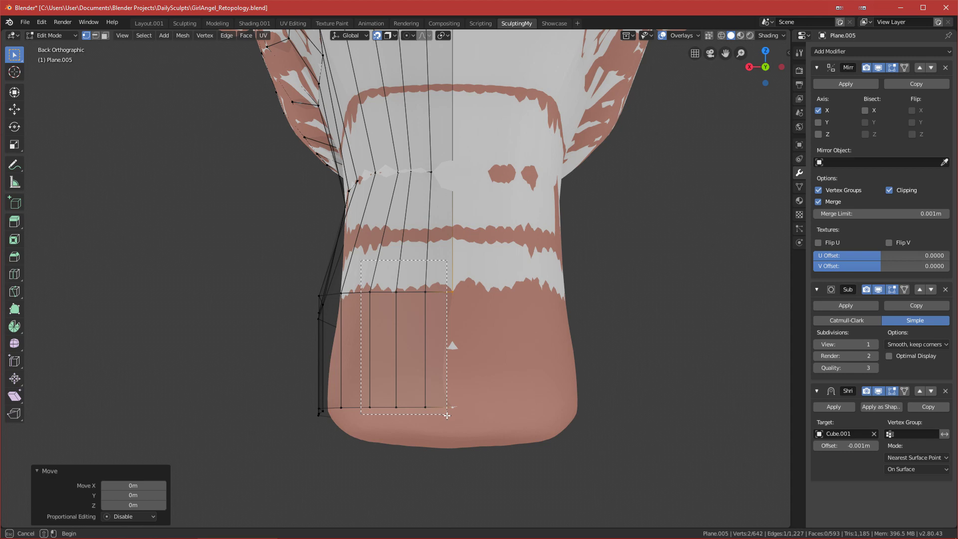
drag(448, 414, 447, 414)
key(g)
click(429, 417)
middle_drag(368, 409, 418, 426)
- Undo the last two edits and move the stray front and side vertices of the bottom neck ring onto the sculpt
key(ctrl+z)
key(ctrl+z)
key(g)
click(302, 301)
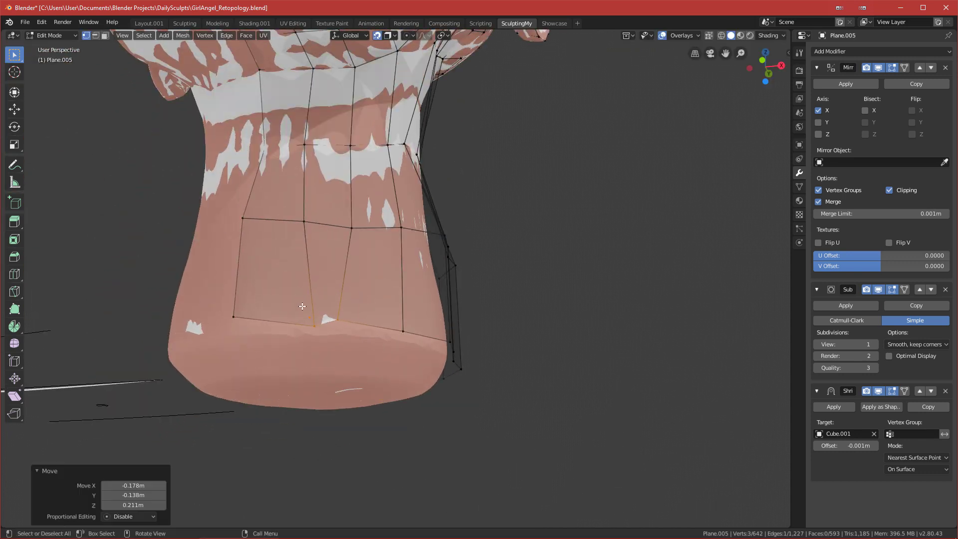
click(309, 316)
middle_drag(308, 316, 197, 376)
key(g)
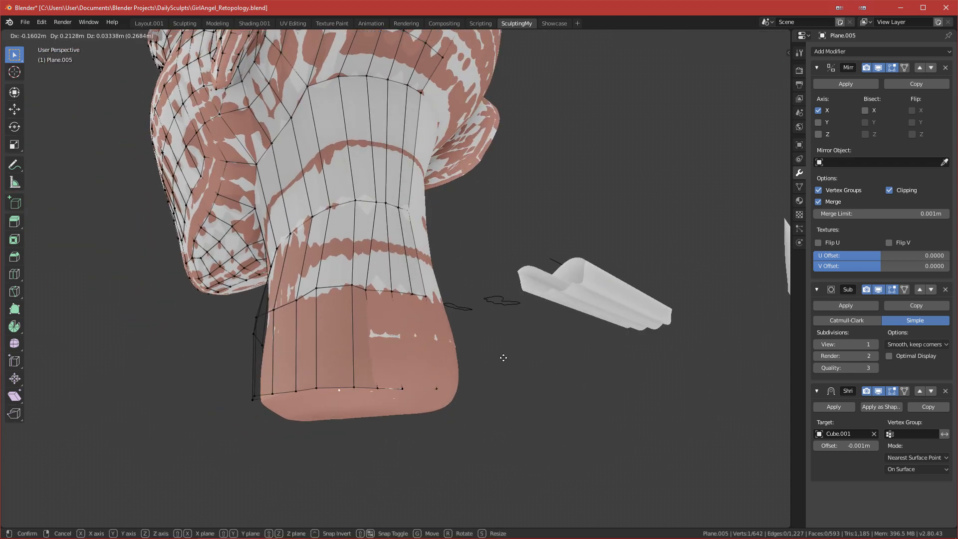
click(569, 338)
middle_drag(567, 342, 504, 358)
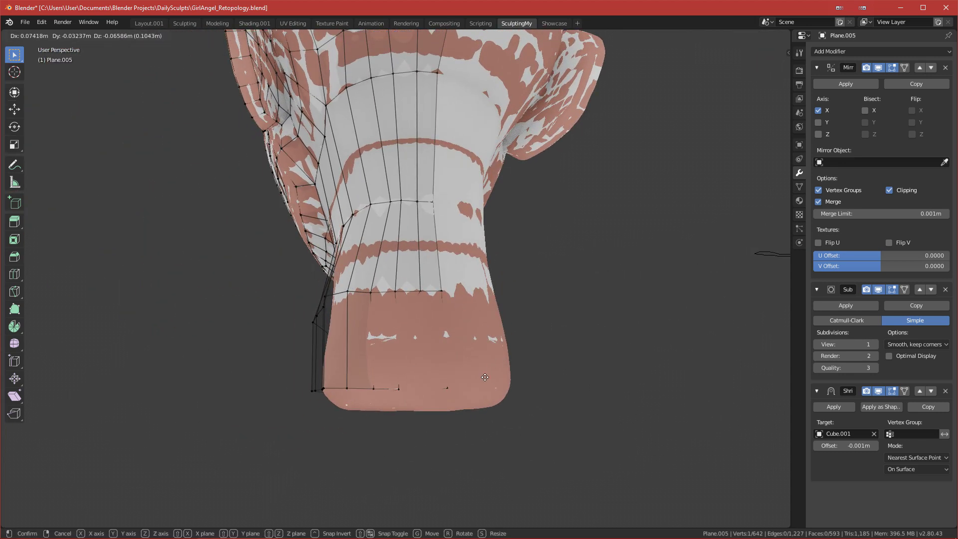
click(564, 359)
middle_drag(561, 356, 535, 358)
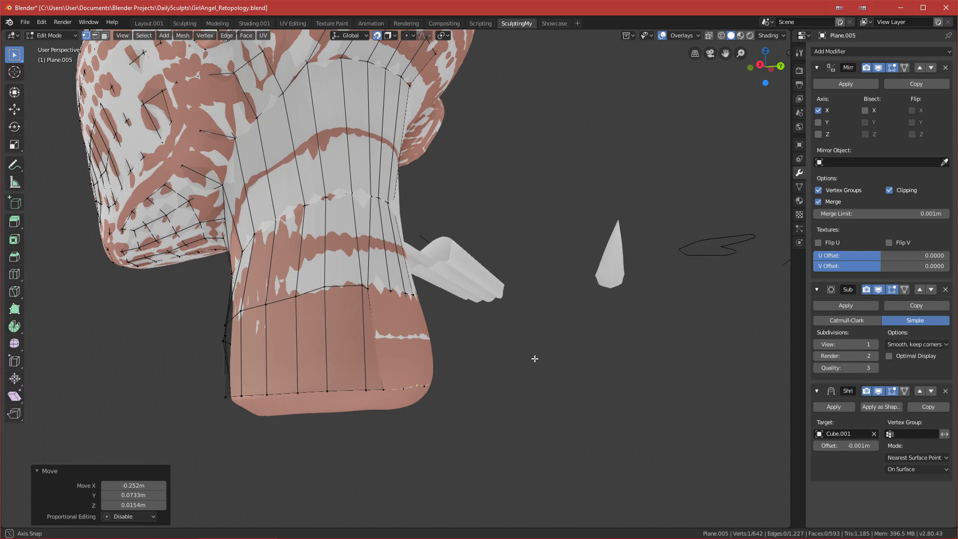
- Reposition the bottom neck ring's vertex at the rear side of the neck on the sculpt's surface
shift+click(371, 303)
drag(354, 285, 331, 288)
drag(366, 391, 370, 397)
key(g)
click(360, 393)
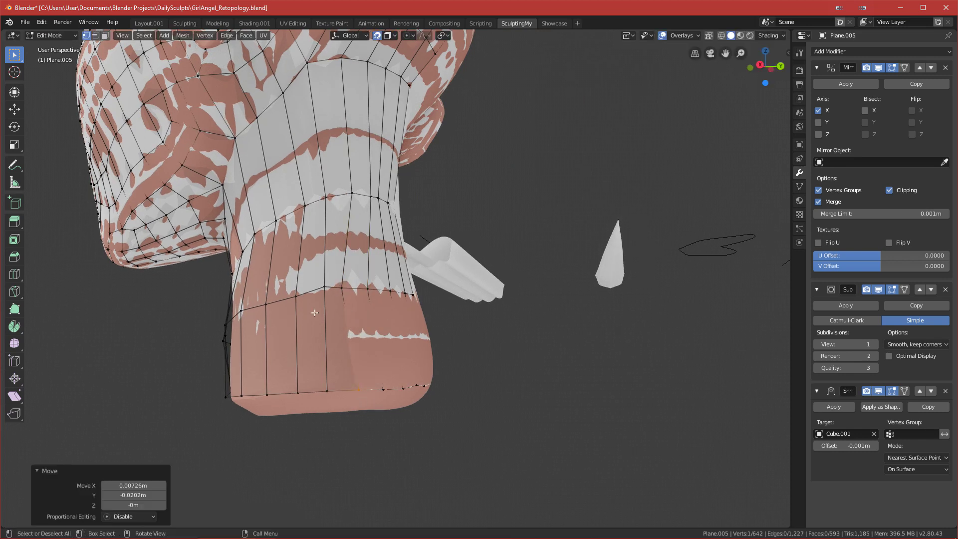
- Snap the middle neck ring's side vertices onto the sculpt and even out their spacing
middle_drag(314, 314, 329, 316)
drag(293, 281, 341, 315)
click(283, 296)
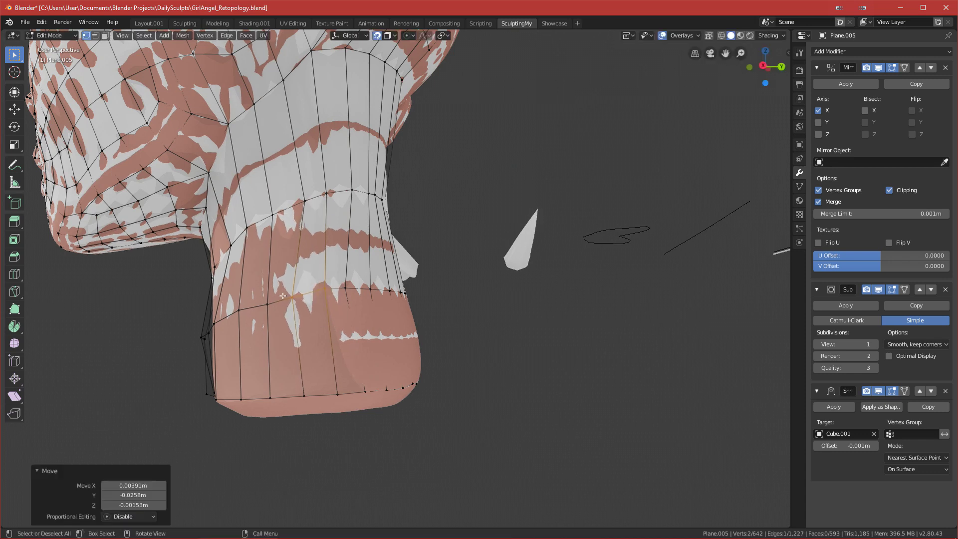
mouse_move(304, 307)
middle_down()
mouse_move(271, 295)
mouse_move(316, 318)
middle_up()
click(268, 299)
click(274, 305)
key(g)
click(272, 302)
click(285, 324)
key(g)
click(291, 313)
- Reposition the bottom neck ring's vertices between the front and side on the sculpt with more even spacing
shift+middle_drag(328, 399, 318, 348)
key(g)
click(307, 353)
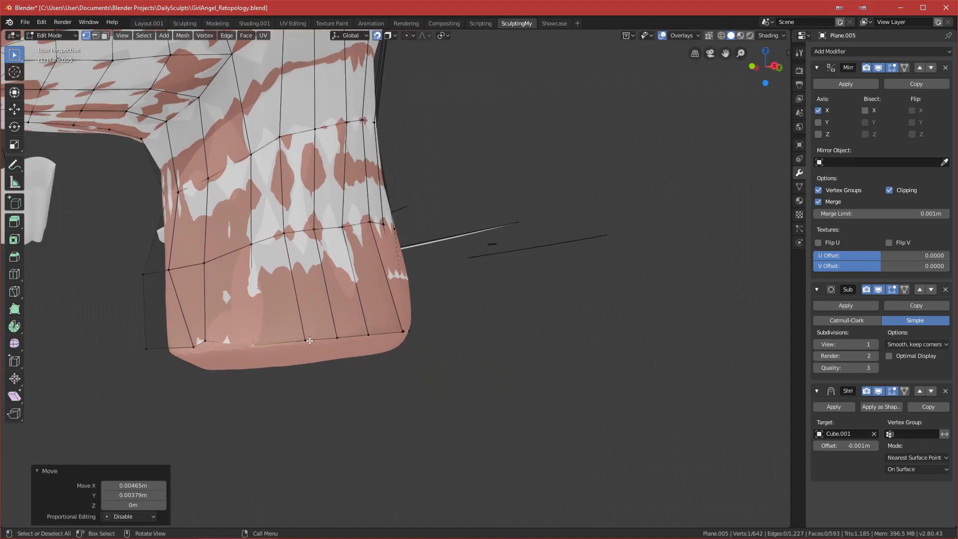
key(g)
click(294, 341)
key(g)
click(323, 337)
- Adjust the side-of-neck vertices of the bottom, middle and upper rings so their vertical edges line up on the sculpt
middle_drag(348, 337, 326, 231)
click(339, 333)
key(g)
click(328, 328)
key(g)
click(369, 328)
click(323, 234)
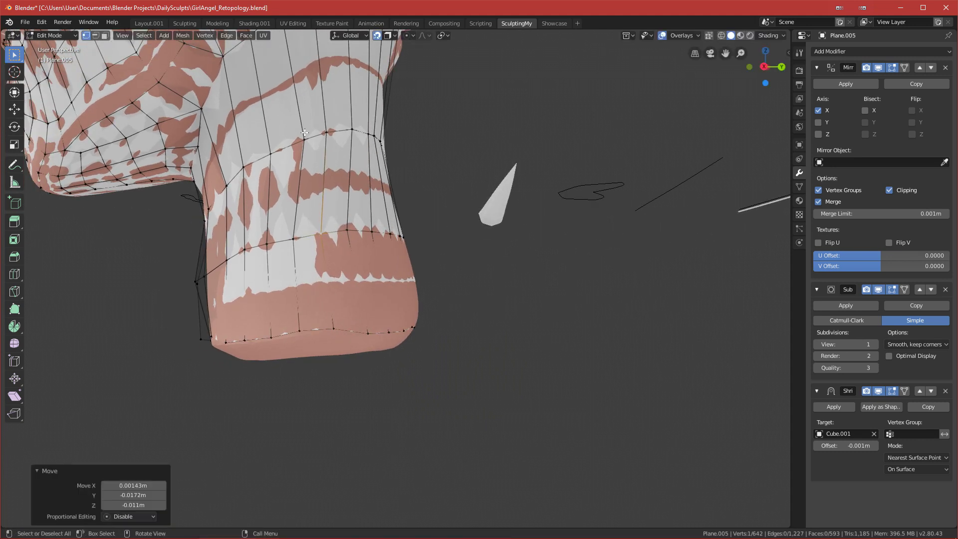
key(g)
click(299, 141)
- Move the stray front and front-side vertices of the lower neck rings onto the sculpt's surface
middle_drag(300, 141, 328, 260)
key(g)
click(247, 274)
key(g)
click(362, 302)
key(g)
click(349, 304)
key(g)
click(356, 224)
key(g)
click(315, 229)
key(g)
click(305, 314)
- Correct the remaining front neck vertices from the front view and an angled view, keeping them on the sculpt
key(KP_1)
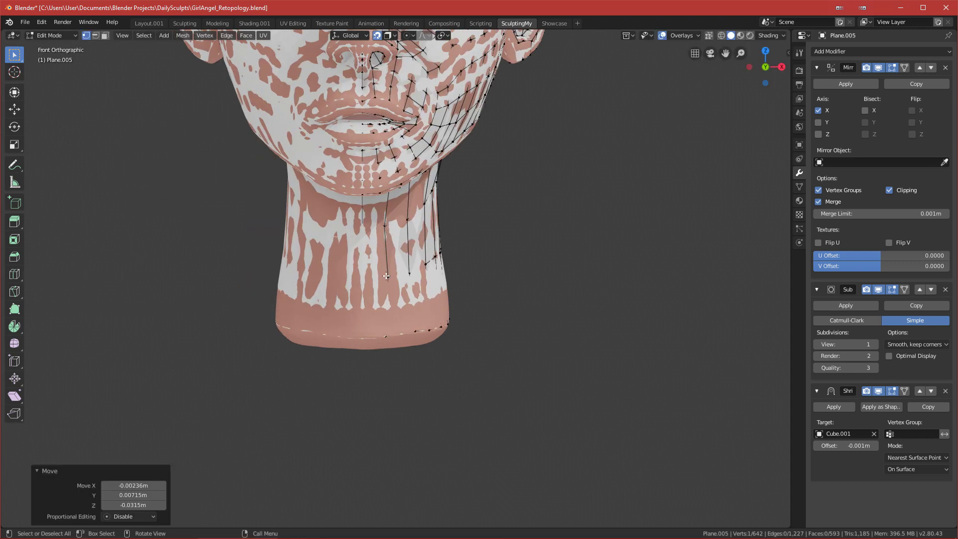
key(g)
click(349, 287)
middle_drag(410, 272, 310, 262)
key(g)
click(257, 193)
middle_drag(258, 194, 303, 188)
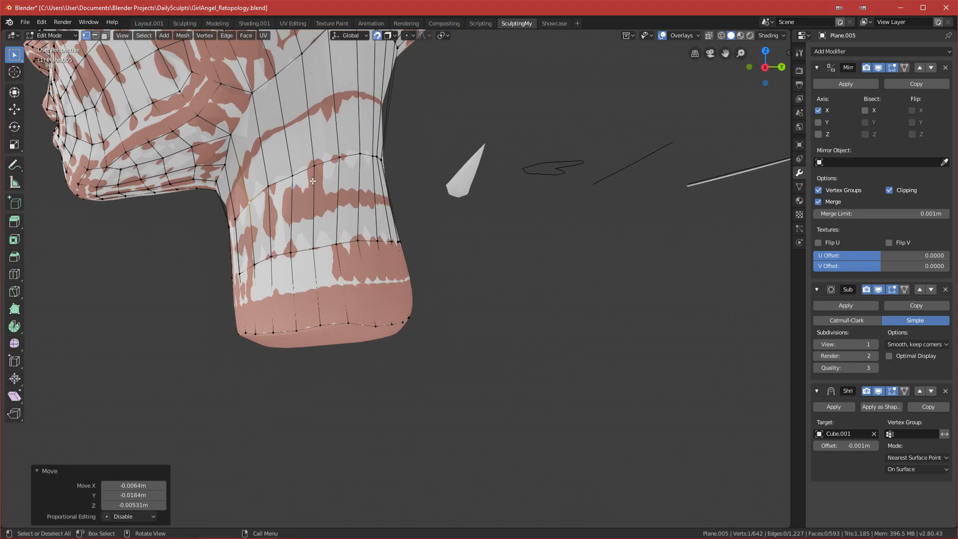
- Shift the upper neck ring's side vertices along the sculpt to even out their spacing
key(g)
click(293, 176)
middle_drag(292, 176, 288, 178)
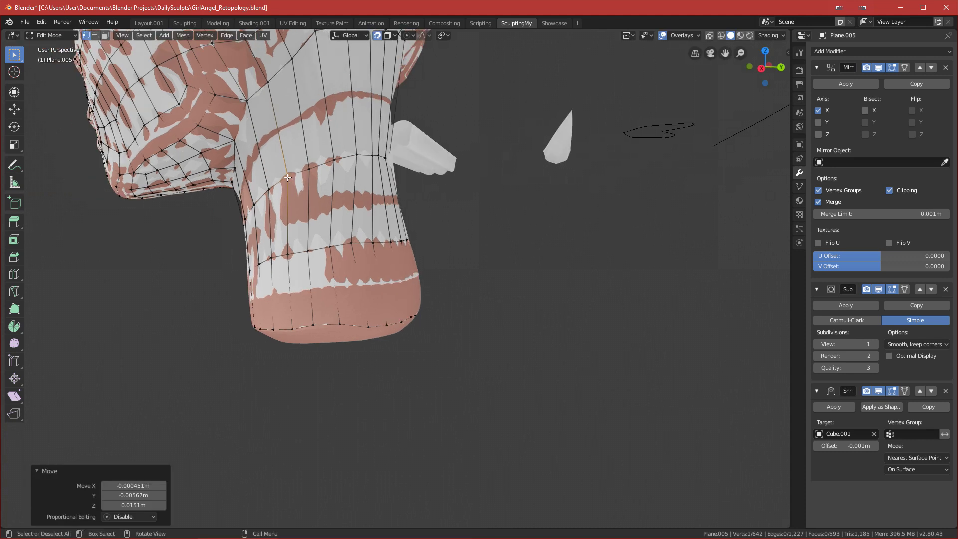
click(307, 170)
key(g)
click(304, 167)
click(334, 161)
key(g)
click(327, 157)
- Snap the upper neck ring's rear vertices onto the sculpt and space them evenly toward the back
middle_drag(327, 157, 372, 157)
key(g)
click(353, 157)
key(g)
click(372, 157)
key(g)
click(364, 157)
click(390, 156)
key(g)
click(380, 156)
key(g)
click(399, 157)
key(g)
click(397, 157)
middle_drag(397, 156, 434, 172)
- Add a loop cut between the jaw and the upper neck ring and snap its front vertices onto the sculpt
key(KP_3)
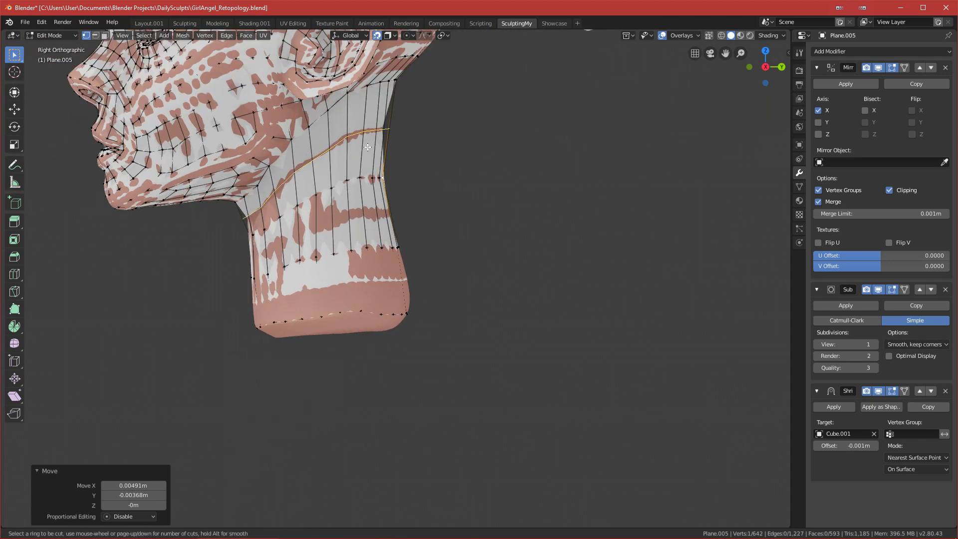
click(368, 148)
middle_drag(368, 147, 512, 144)
key(g)
click(428, 152)
middle_drag(369, 177, 364, 166)
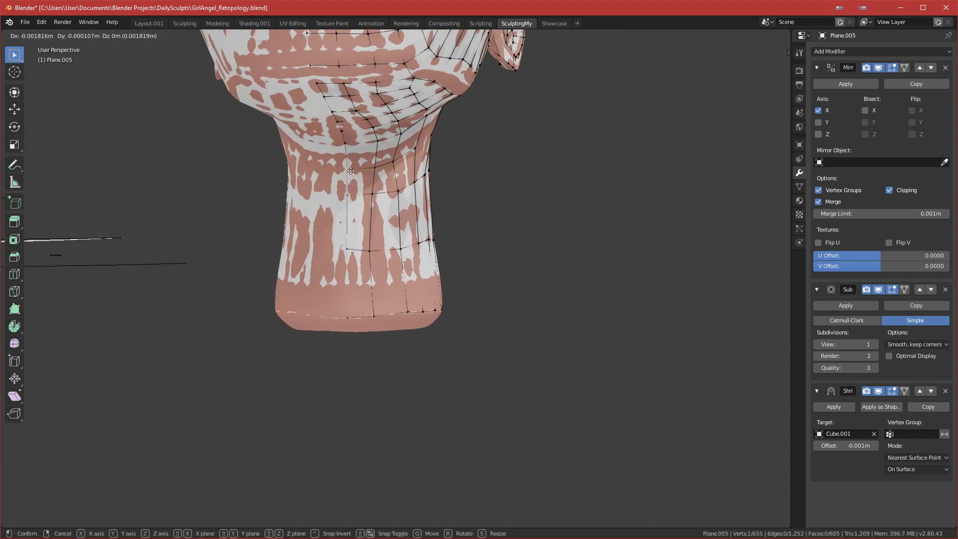
click(366, 169)
middle_drag(367, 169, 381, 134)
key(g)
click(287, 169)
- Snap the side vertices of the new loop below the jaw onto the sculpt
key(g)
click(400, 123)
key(g)
click(395, 124)
key(g)
click(402, 123)
key(g)
click(415, 121)
key(g)
click(421, 120)
- Snap the remaining vertices of the loop below the jaw onto the sculpt around the neck
middle_drag(421, 120, 389, 123)
key(g)
click(388, 123)
key(g)
click(380, 123)
key(g)
click(371, 123)
click(370, 123)
key(g)
click(364, 124)
- Add an unslid loop cut between the upper and middle neck rings and snap it to the sculpt
middle_drag(393, 175, 431, 175)
middle_drag(341, 229, 428, 215)
click(348, 240)
right_click(348, 240)
scroll(358, 261, up, 2)
click(353, 239)
- Move the side vertices of the loop between the upper and middle neck rings onto the sculpt
click(415, 182)
key(g)
click(404, 183)
click(393, 182)
key(g)
click(385, 183)
click(409, 181)
key(g)
drag(407, 183, 407, 183)
- Reposition the front centre vertex and its neighbour in the loop above the middle neck ring
middle_drag(419, 180, 376, 202)
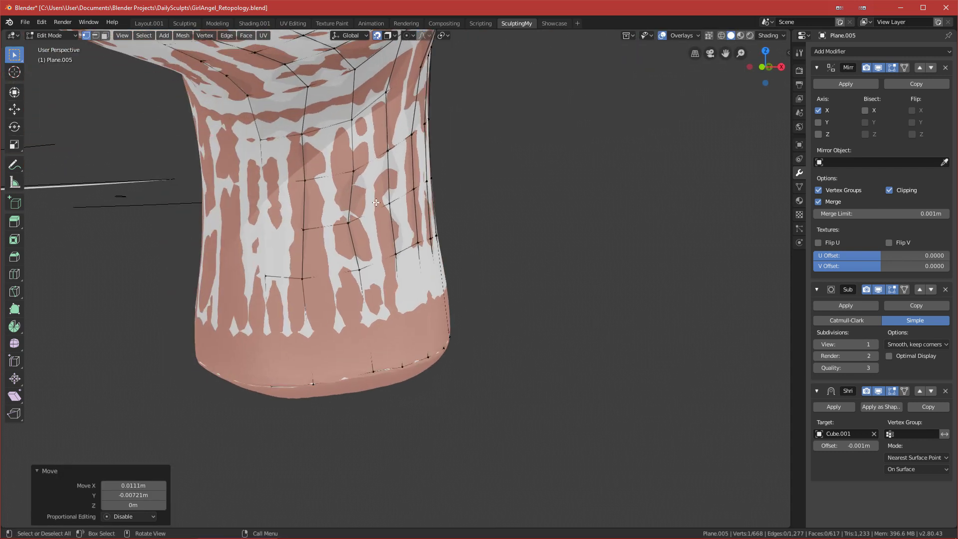
click(310, 229)
key(g)
click(314, 225)
click(268, 229)
key(g)
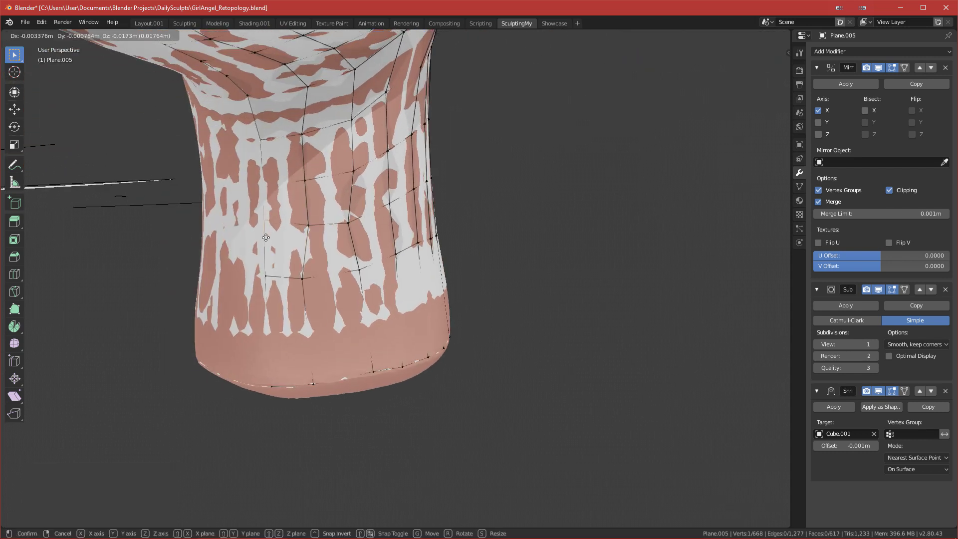
click(267, 229)
- Lower the middle ring's front centre vertex, shift its neighbour sideways, and adjust a front-side vertex in the loop above
click(267, 274)
key(g)
click(267, 287)
click(308, 282)
key(g)
click(315, 277)
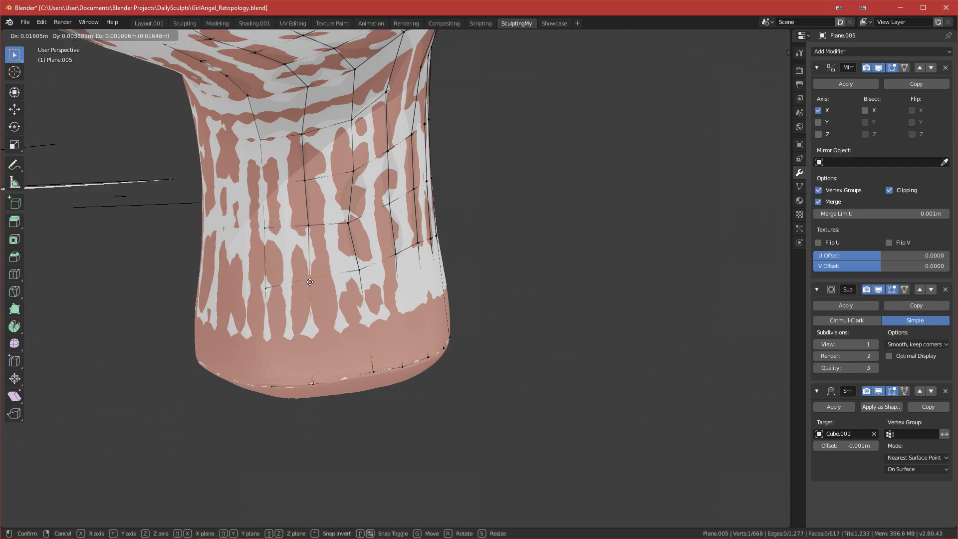
click(348, 225)
key(g)
click(361, 216)
- Add an unslid loop cut between the middle and bottom neck rings and snap it to the sculpt
middle_drag(404, 250, 319, 330)
drag(291, 335, 294, 338)
right_click(380, 278)
mouse_move(380, 278)
middle_down()
mouse_move(343, 282)
mouse_move(373, 286)
middle_up()
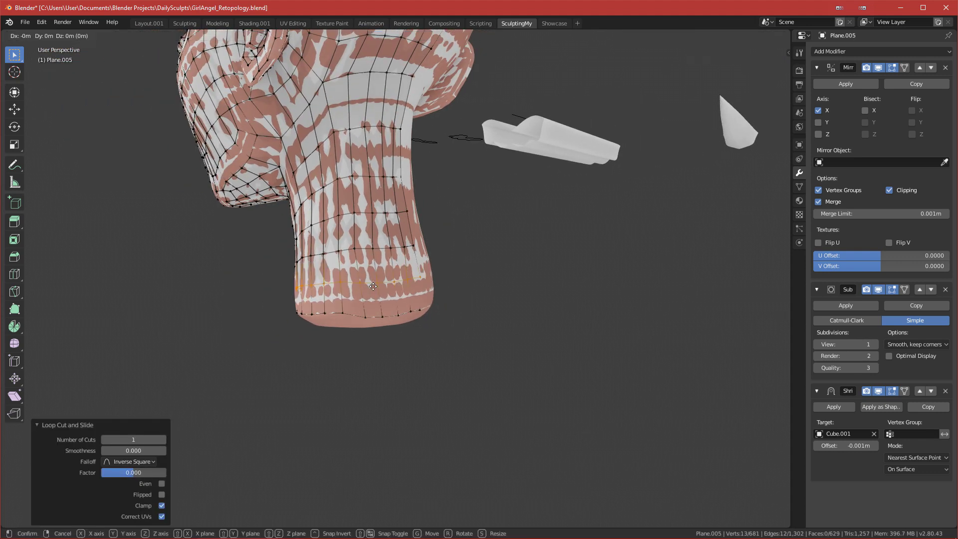
click(373, 287)
- Snap the rear and side vertices of the loop above the bottom neck ring onto the sculpt
scroll(389, 290, up, 3)
click(421, 283)
key(g)
drag(423, 283, 423, 282)
middle_drag(423, 283, 379, 290)
drag(418, 288, 414, 288)
middle_drag(414, 288, 334, 285)
drag(341, 285, 338, 285)
middle_drag(287, 300, 322, 301)
middle_drag(224, 311, 256, 306)
- Snap the front-side vertices of the loop above the bottom neck ring onto the sculpt, spacing them evenly
click(261, 311)
middle_drag(172, 325, 219, 324)
key(g)
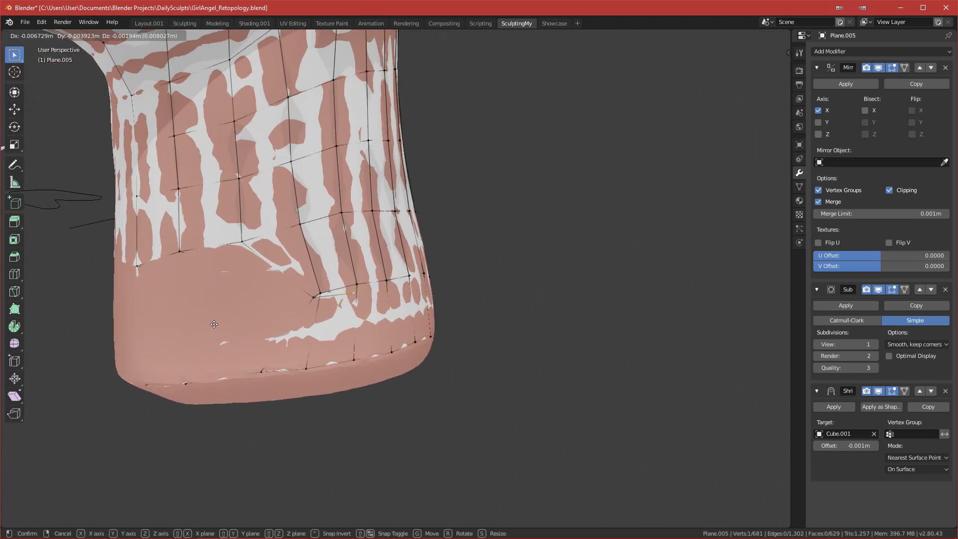
click(93, 332)
middle_drag(94, 331, 273, 304)
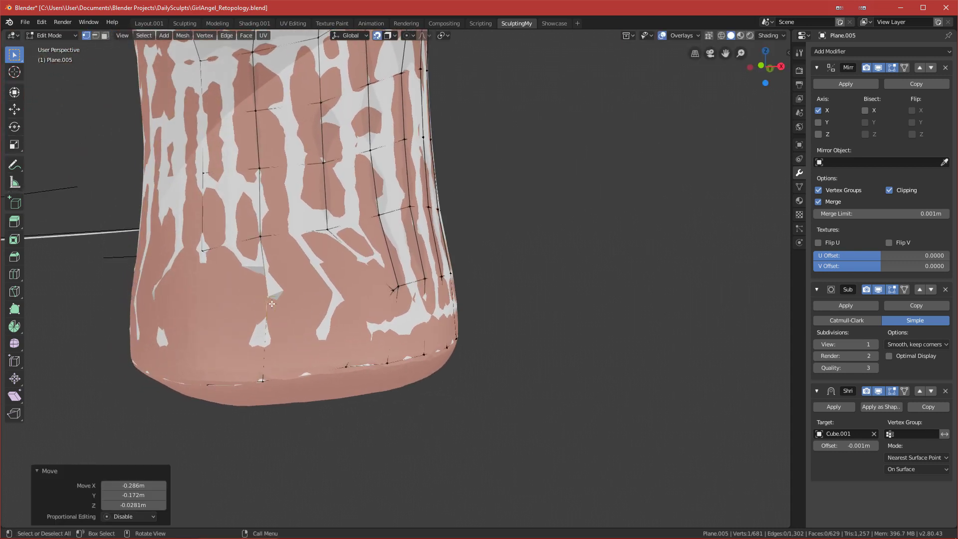
click(384, 296)
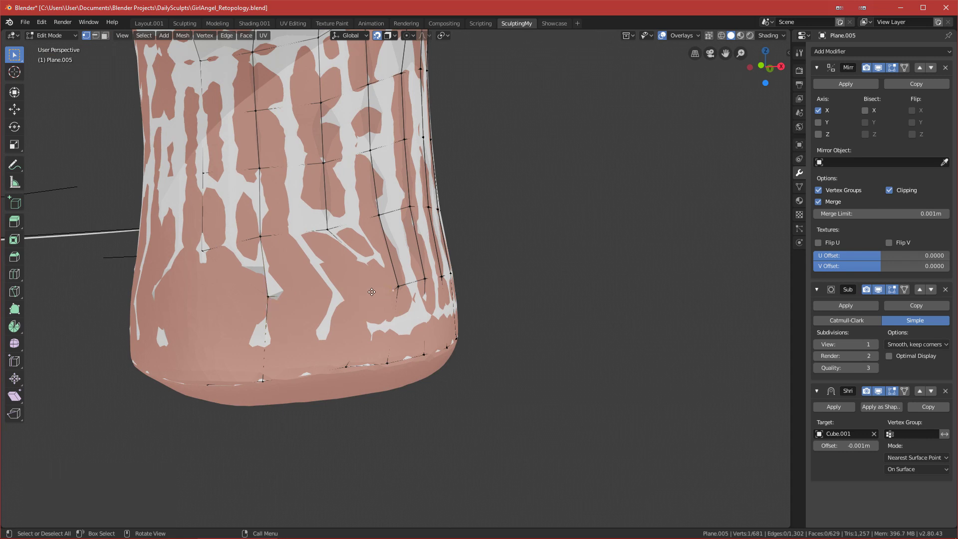
click(313, 294)
middle_drag(274, 296, 304, 296)
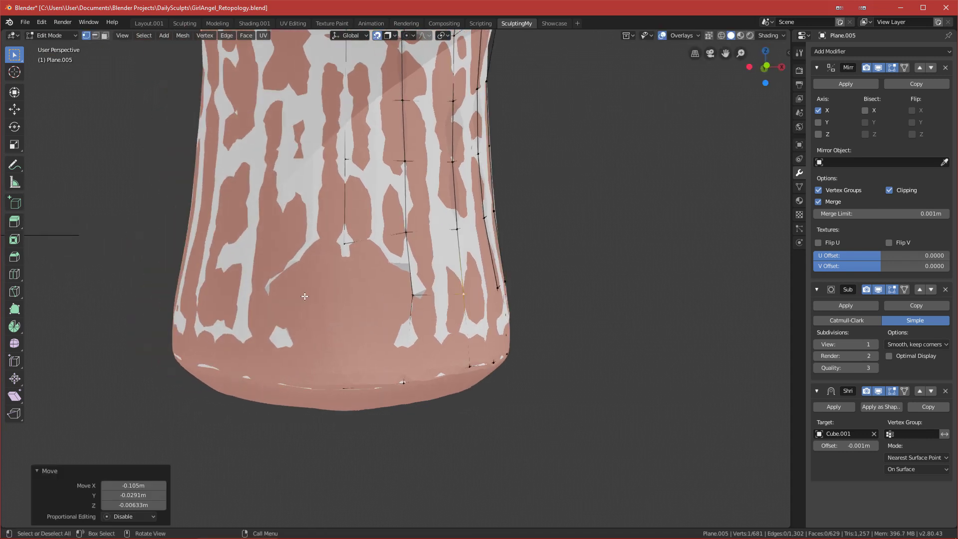
- Move the front centre vertex of the loop above the bottom neck ring into line with its neighbours on the sculpt
click(404, 295)
key(g)
key(Escape)
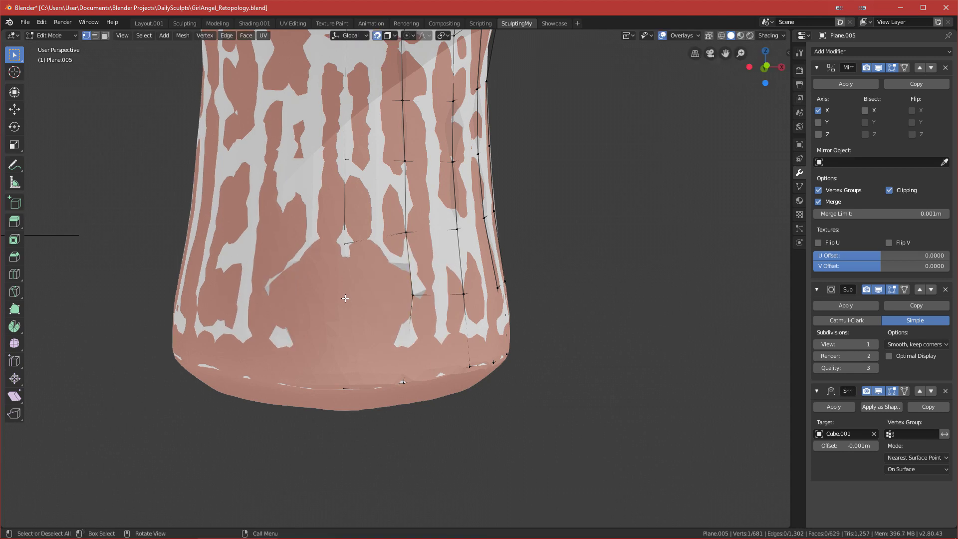
middle_drag(379, 297, 388, 316)
click(214, 307)
click(252, 300)
key(g)
click(251, 299)
click(272, 370)
mouse_move(272, 370)
middle_down()
mouse_move(378, 366)
mouse_move(370, 347)
middle_up()
key(shift+z)
click(327, 401)
middle_drag(326, 401, 287, 384)
middle_drag(272, 287, 304, 357)
click(294, 376)
key(g)
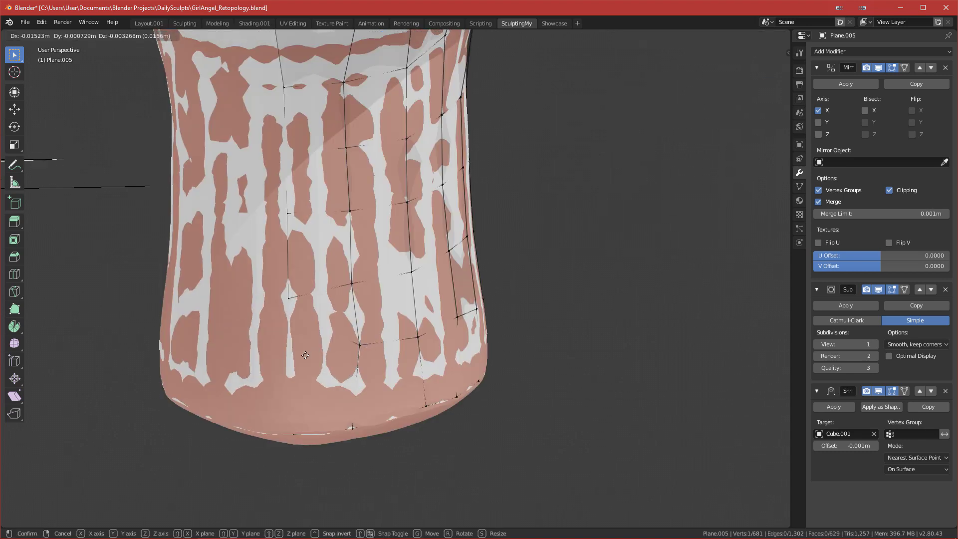
click(293, 401)
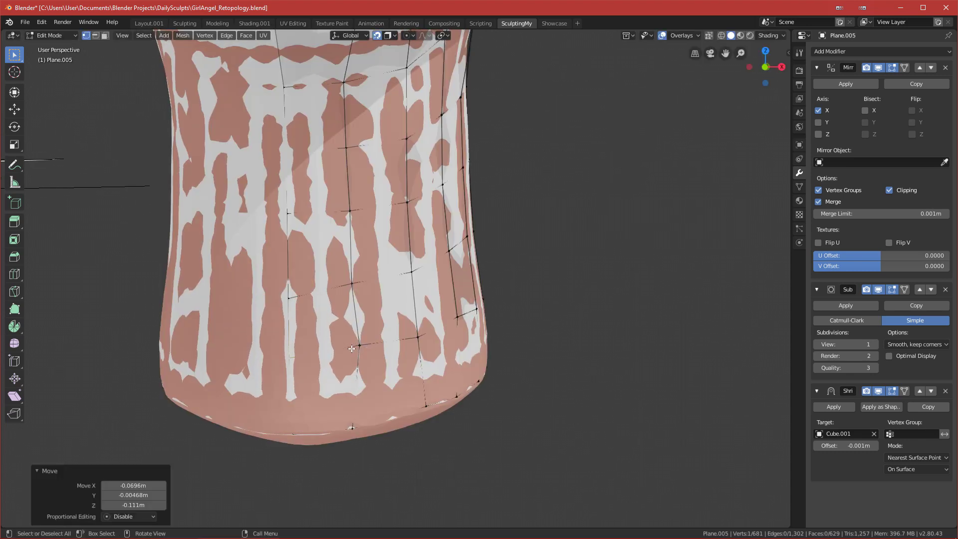
- Lower the vertex beside the front centre in the lowest inner loop and slightly raise the front centre vertex in the loop above
click(358, 346)
key(g)
click(355, 354)
click(289, 298)
key(g)
click(290, 291)
key(KP_1)
scroll(304, 256, down, 4)
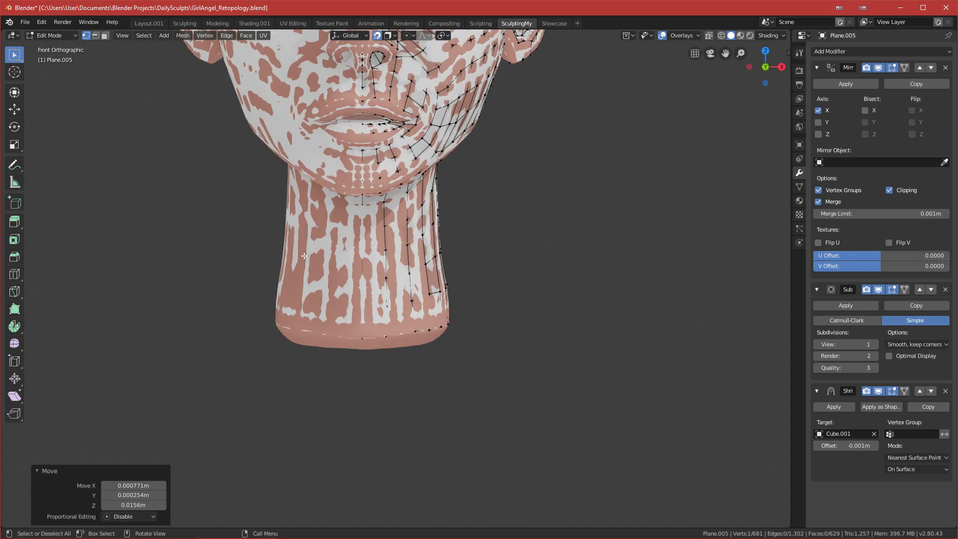
scroll(416, 285, down, 1)
scroll(423, 279, up, 3)
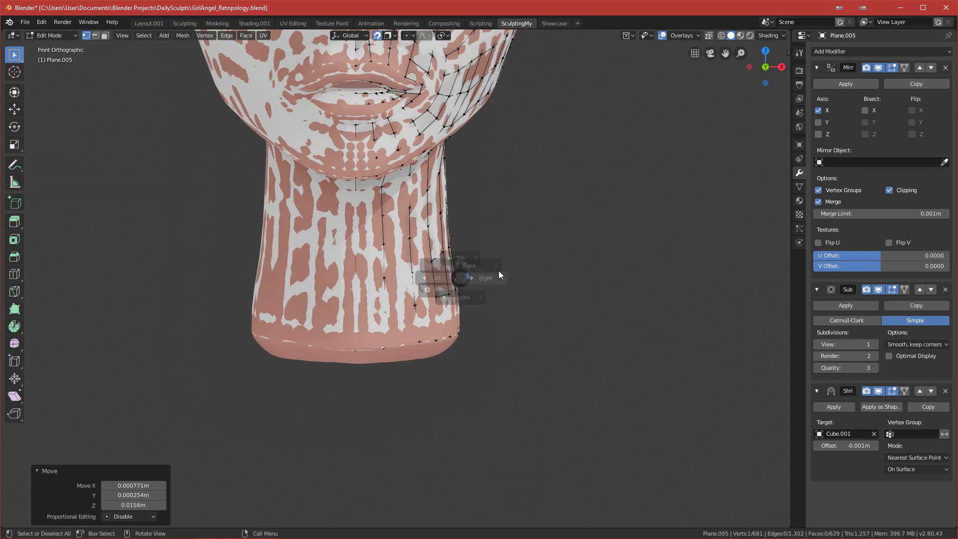
- In the side view, even out four side vertices of the lower neck loops against the sculpt
key(KP_3)
click(234, 296)
key(g)
click(235, 295)
click(258, 293)
key(g)
click(257, 290)
click(290, 283)
key(g)
click(291, 285)
click(286, 236)
key(g)
click(286, 237)
- Select the open edge loop along the bottom of the neck
scroll(286, 237, down, 4)
key(KP_1)
middle_drag(368, 327, 288, 320)
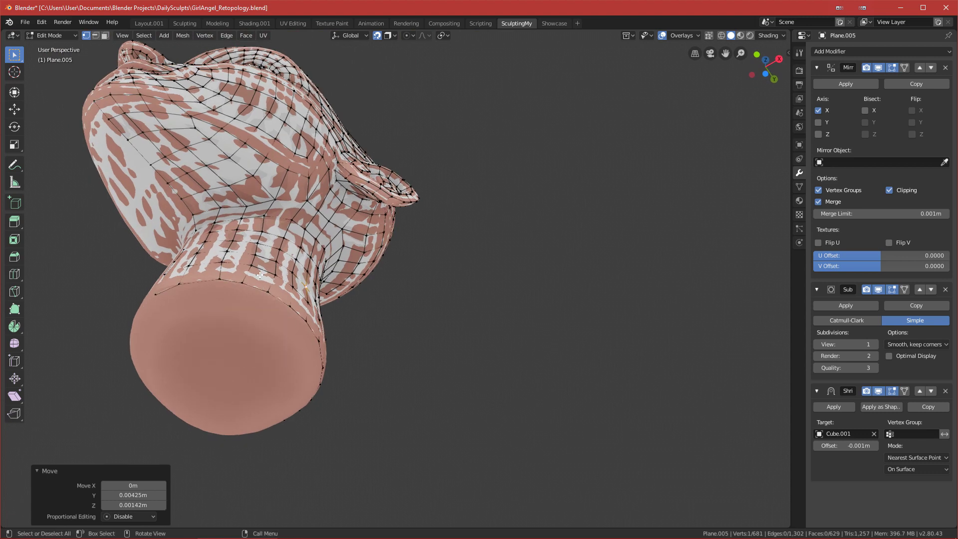
middle_drag(259, 275, 253, 300)
shift+middle_drag(257, 345, 323, 222)
scroll(325, 225, up, 1)
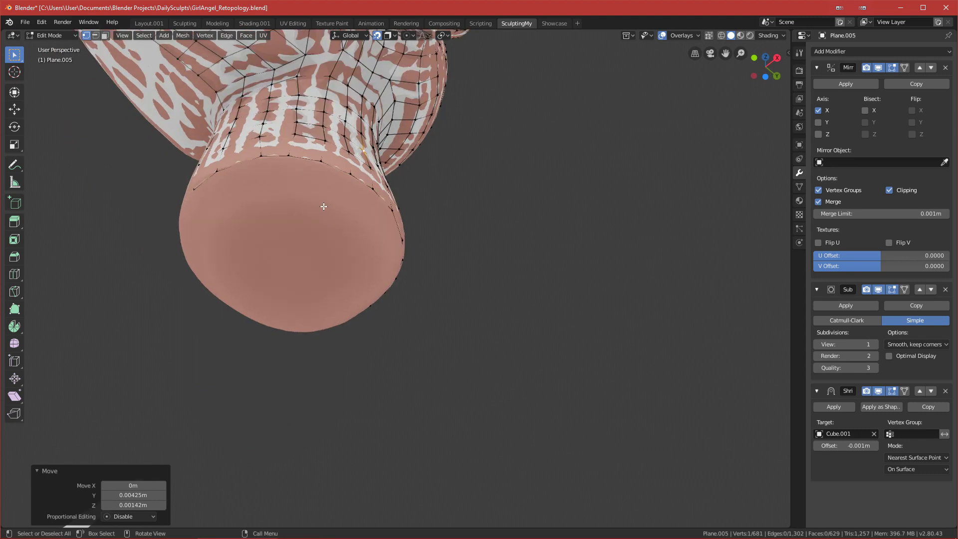
alt+click(310, 164)
middle_drag(310, 163, 355, 226)
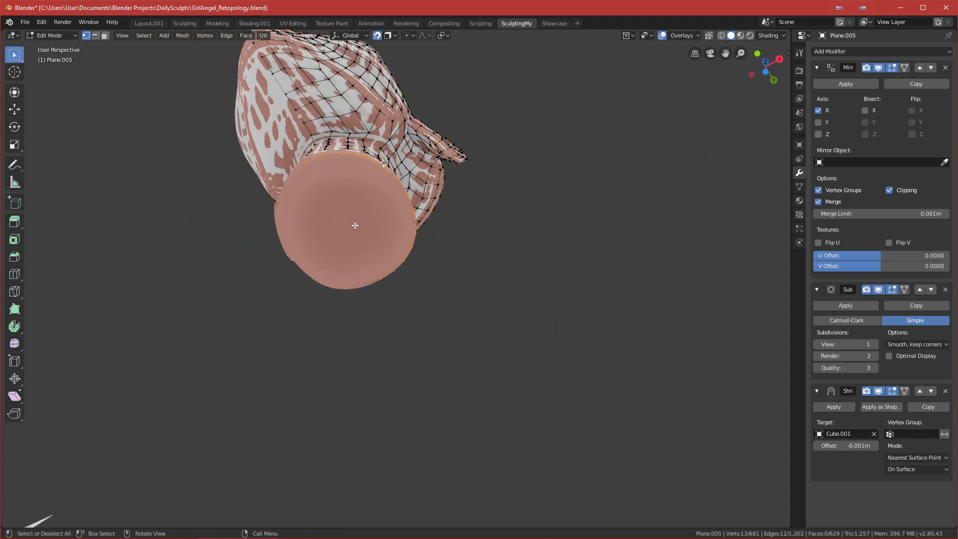
middle_drag(366, 299, 396, 229)
- Save the file from Object Mode and isolate the retopologized head in local view
key(KP_1)
key(ctrl+Tab)
click(261, 257)
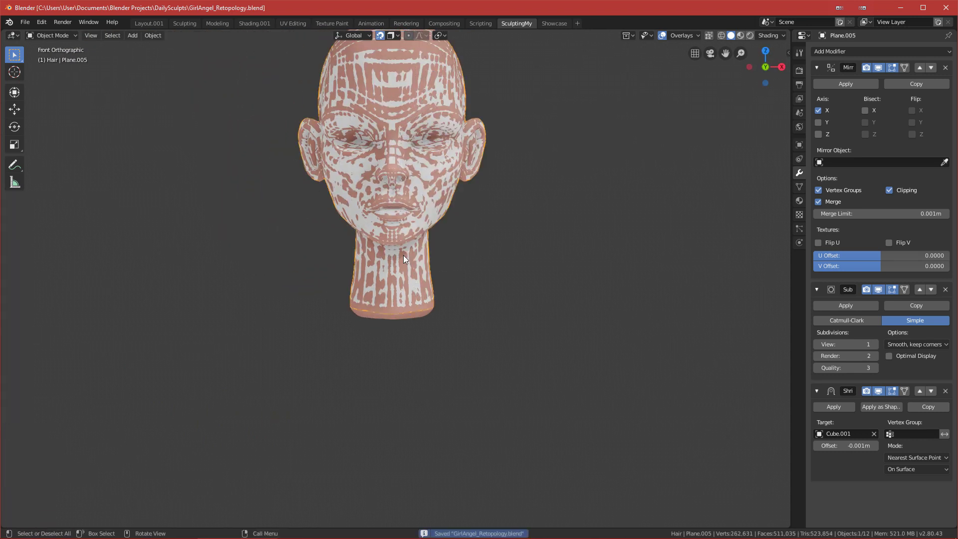
key(KP_Divide)
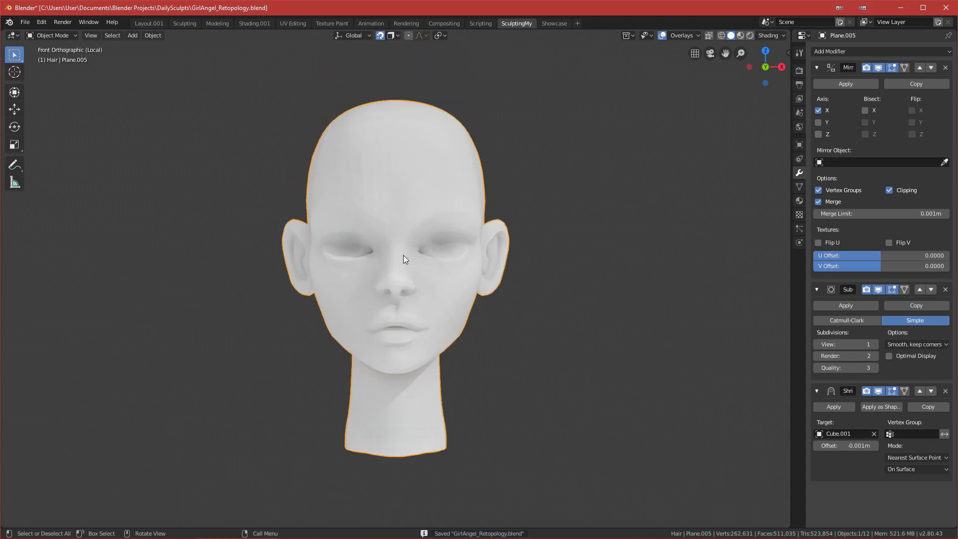
- Examine the isolated head's surface from the front, side and below, including the open neck end
middle_drag(439, 263, 557, 223)
scroll(402, 332, up, 4)
scroll(558, 223, down, 4)
key(KP_1)
key(KP_3)
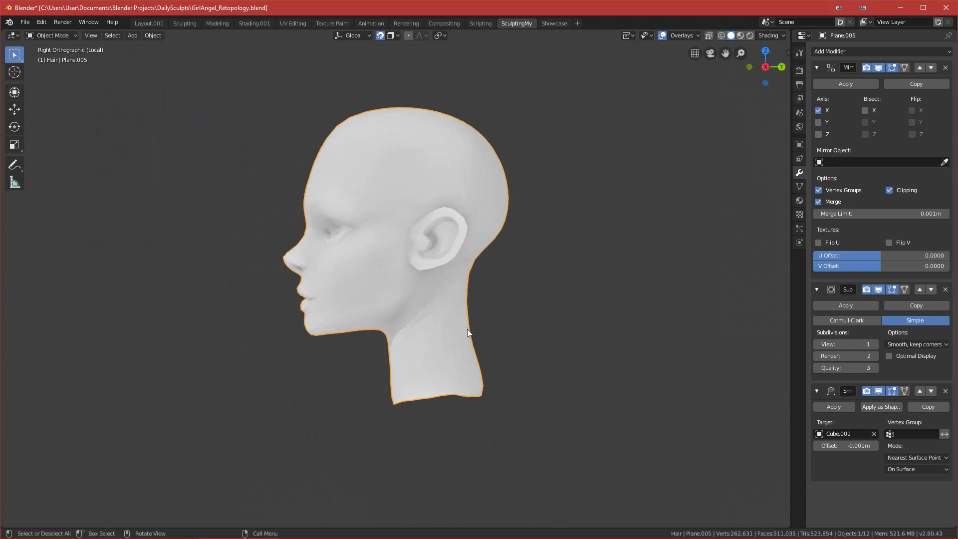
scroll(473, 327, up, 2)
key(KP_1)
shift+middle_drag(431, 367, 362, 262)
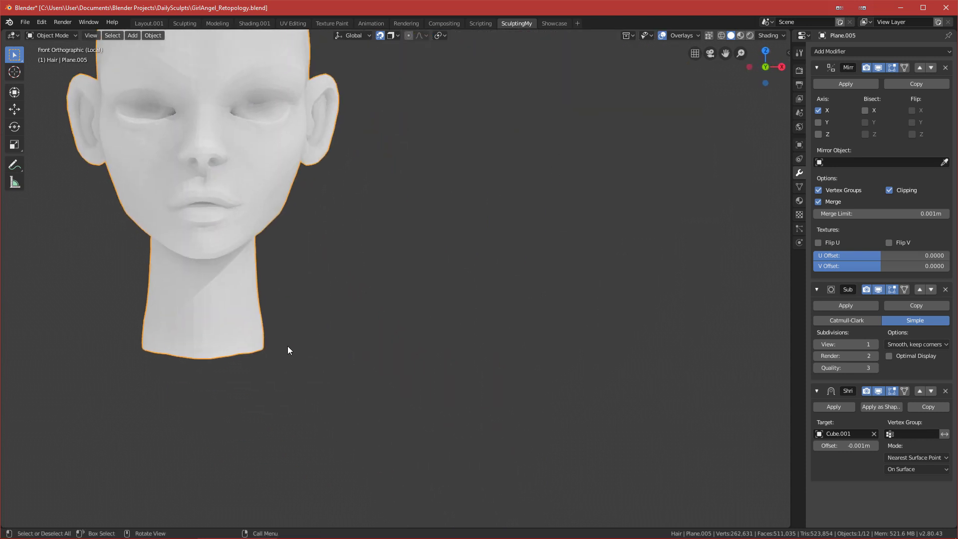
key(KP_3)
middle_drag(353, 376, 303, 285)
scroll(313, 332, up, 2)
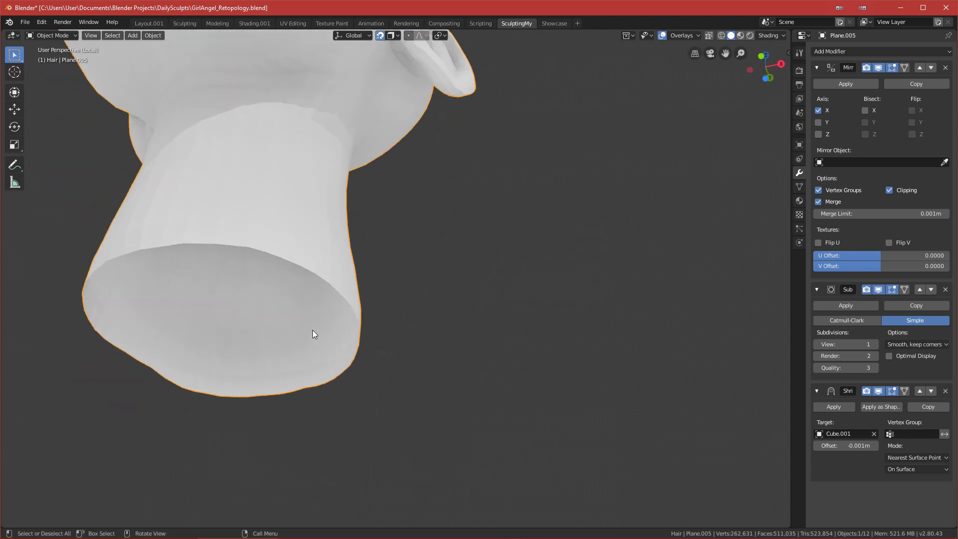
scroll(326, 317, down, 3)
middle_drag(332, 308, 377, 351)
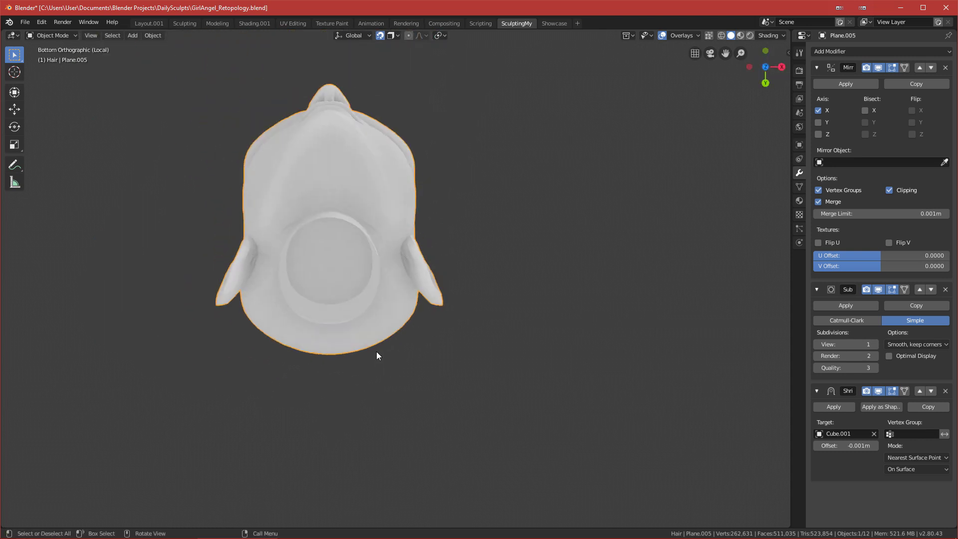
scroll(347, 292, up, 1)
scroll(379, 251, up, 2)
shift+middle_drag(338, 233, 406, 264)
key(z)
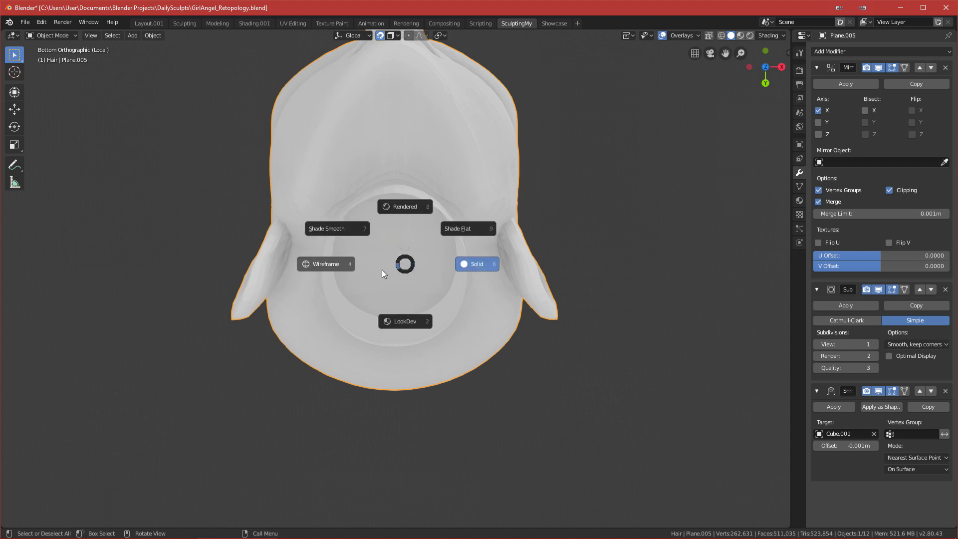
key(Escape)
mouse_move(384, 252)
middle_down()
mouse_move(383, 308)
mouse_move(408, 284)
middle_up()
- Apply the Mirror modifier to the head mesh in Object Mode
key(ctrl+Tab)
click(591, 269)
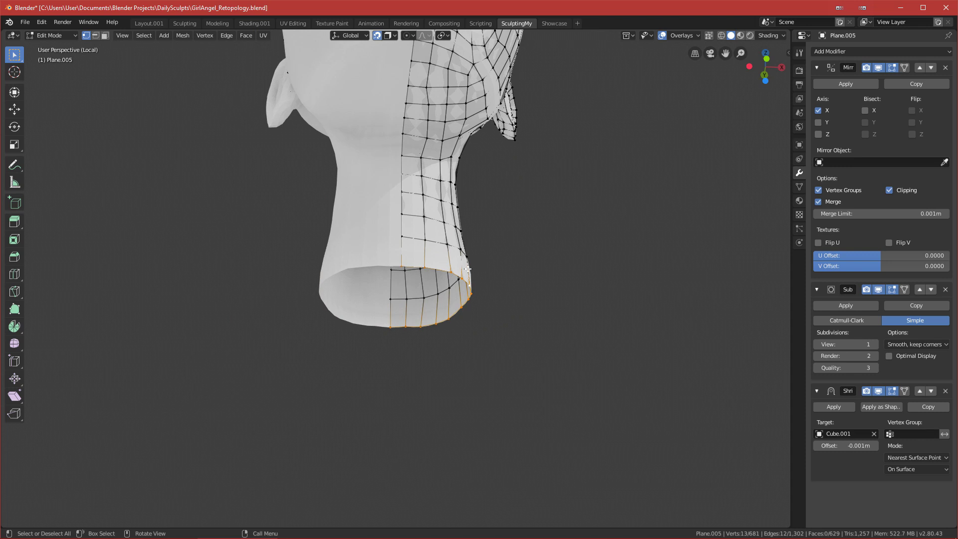
key(ctrl+KP_7)
key(ctrl+Tab)
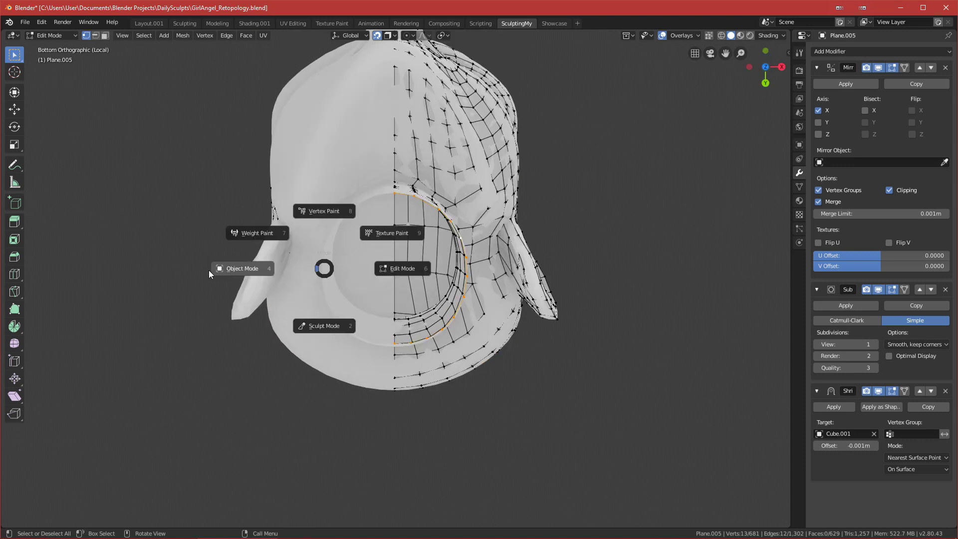
click(167, 275)
click(845, 84)
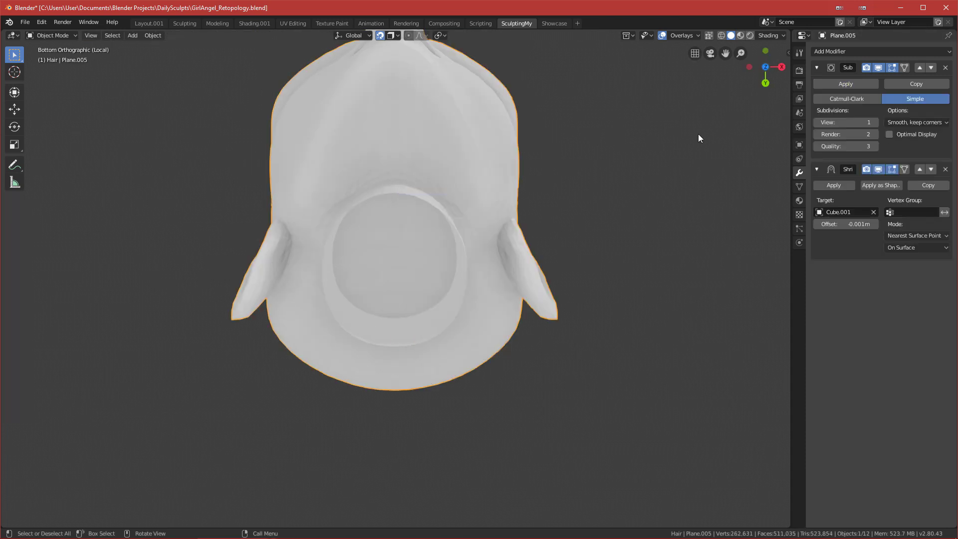
- Close the neck's bottom opening with Grid Fill and show the mesh in wireframe shading from below
key(Tab)
middle_drag(528, 241, 466, 214)
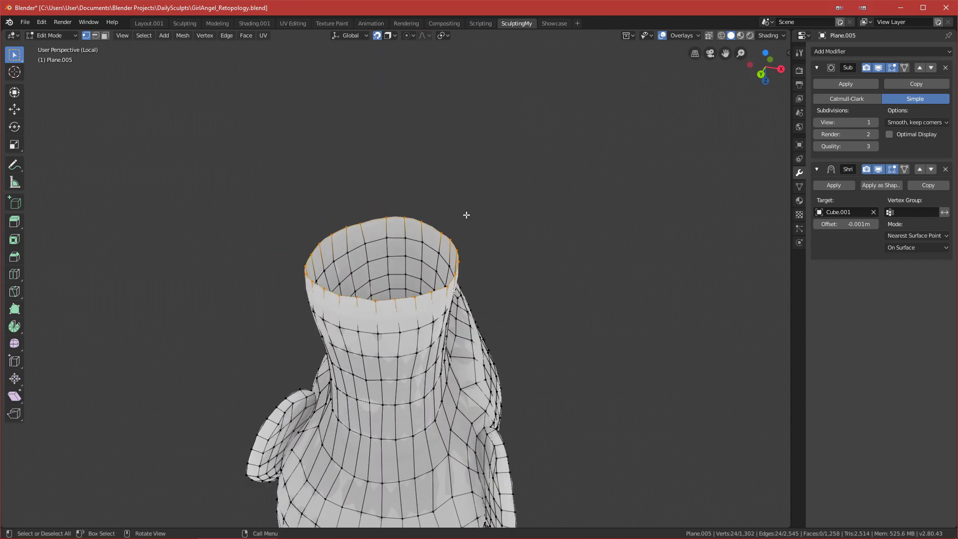
key(ctrl+KP_7)
key(F3)
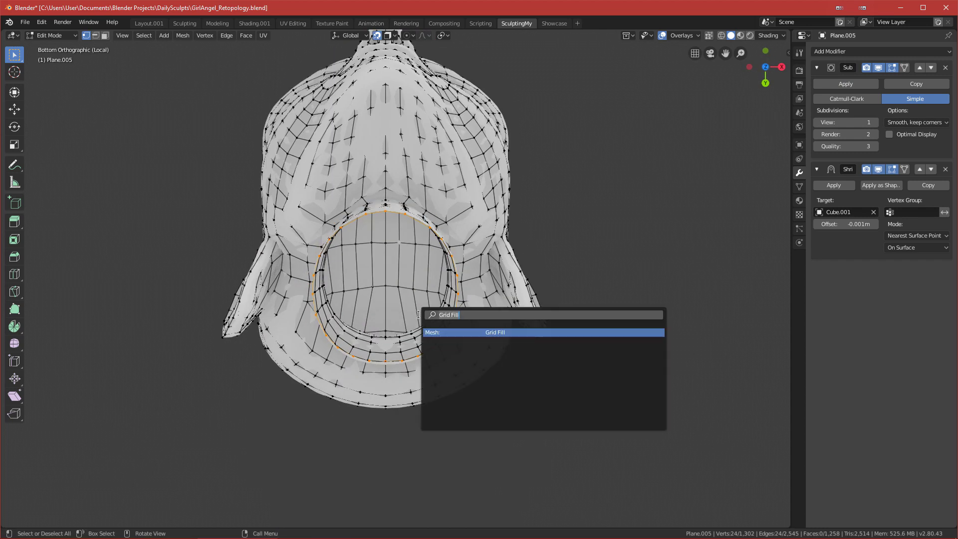
click(456, 333)
middle_drag(456, 333, 419, 328)
key(grave)
click(583, 392)
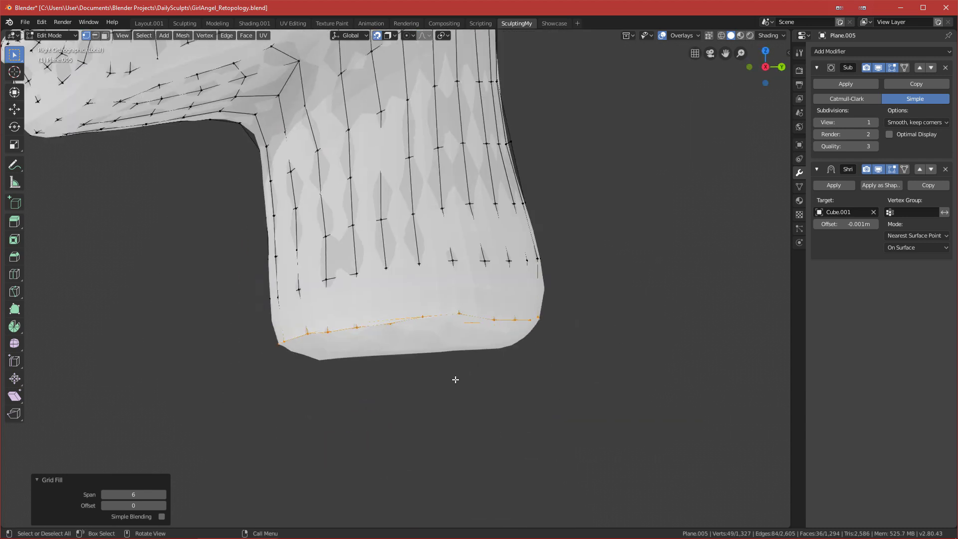
key(z)
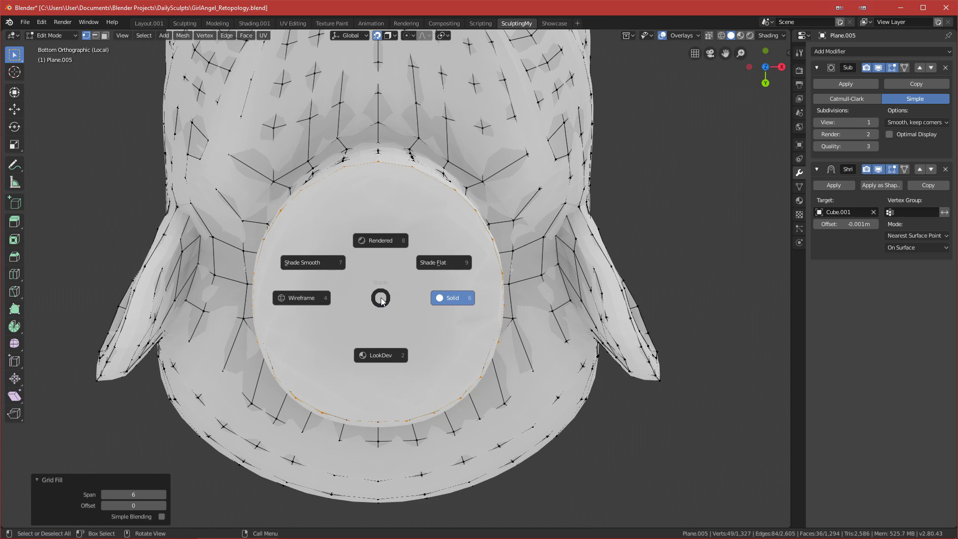
click(310, 302)
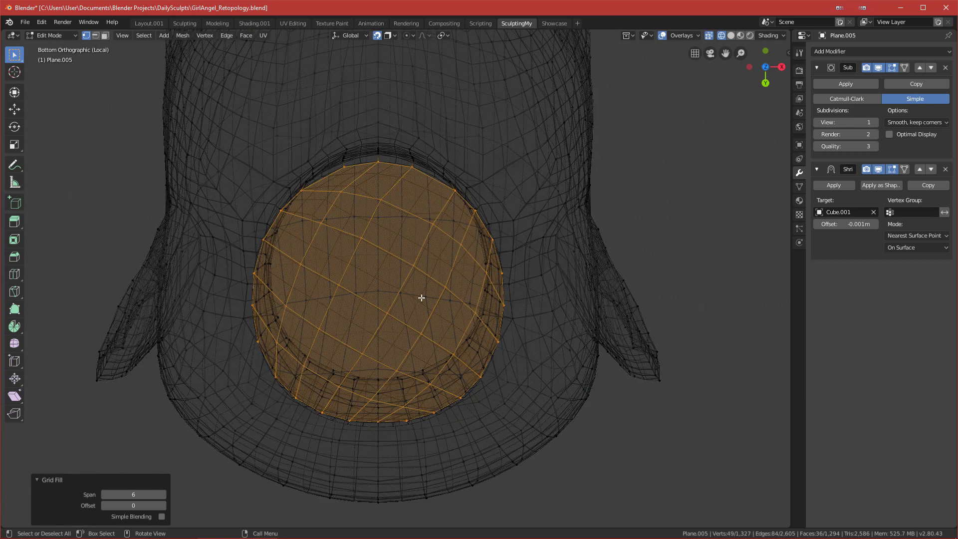
- Try larger Grid Fill spans on the neck opening, going up to 11
click(164, 492)
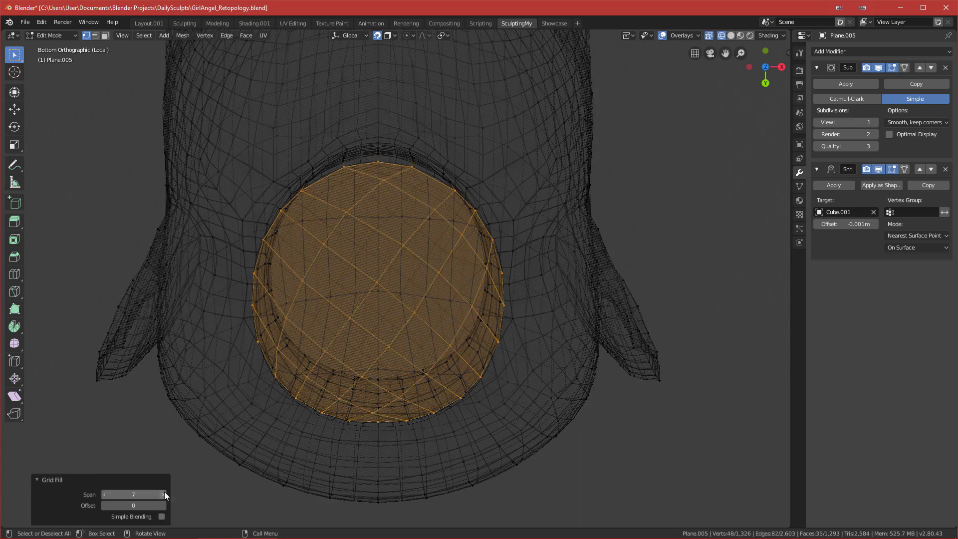
click(163, 492)
click(164, 492)
click(164, 492)
click(163, 492)
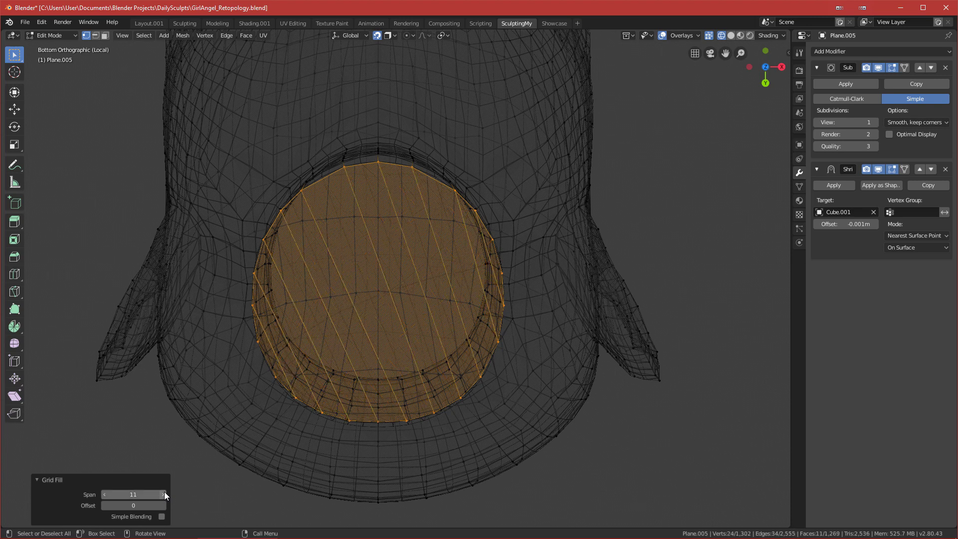
- Reduce the Grid Fill span to 5
click(105, 495)
click(104, 494)
click(105, 494)
click(104, 494)
click(105, 494)
click(104, 494)
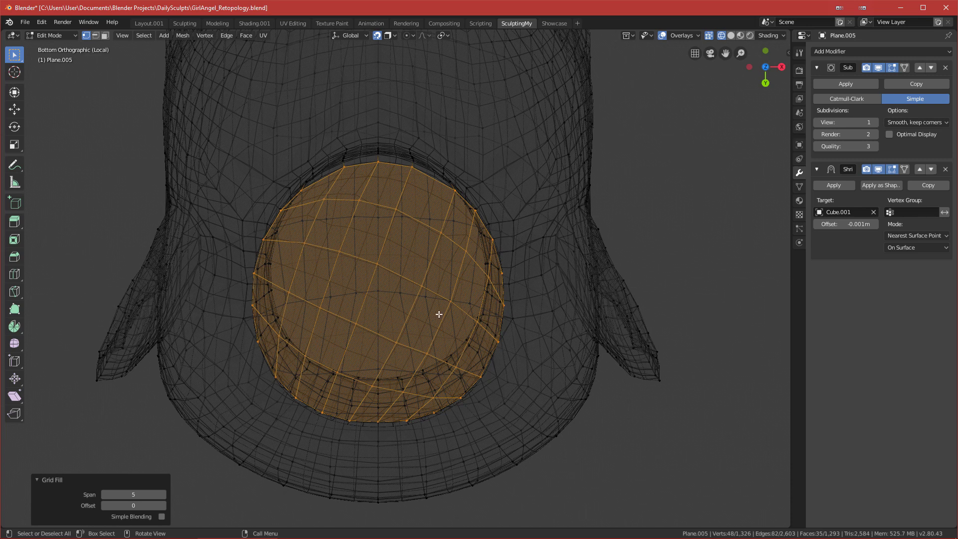
- Rotate the neck cap's grid by setting the Grid Fill offset to 11
click(163, 505)
click(163, 506)
click(163, 505)
click(163, 505)
click(163, 506)
click(163, 507)
click(163, 507)
click(163, 506)
click(162, 506)
click(163, 507)
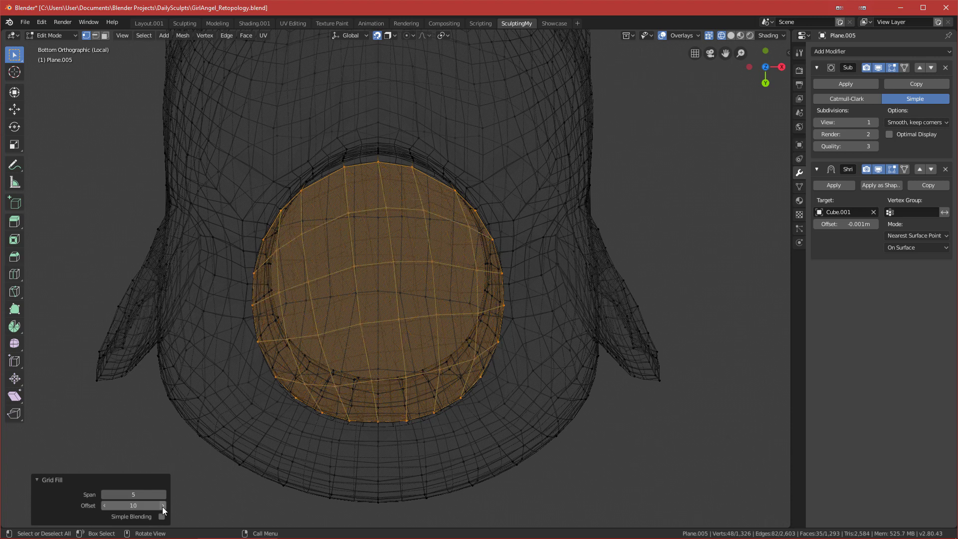
click(163, 507)
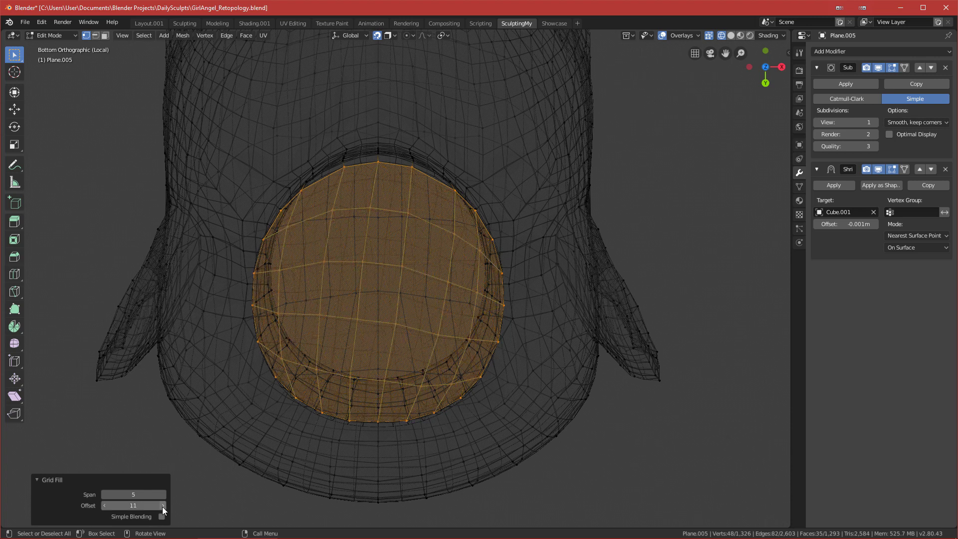
- Set the Grid Fill span to 4 and check the neck cap from below
click(105, 494)
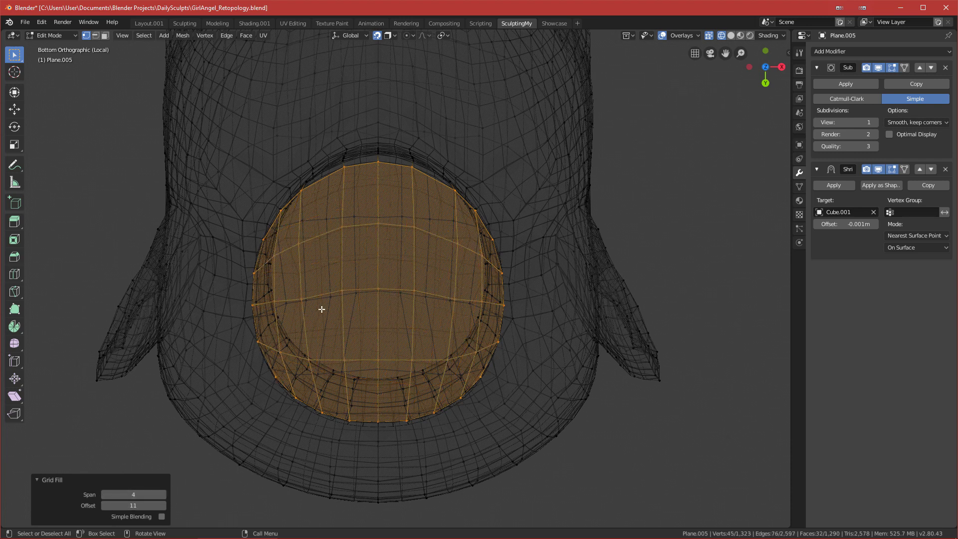
middle_drag(413, 335, 389, 349)
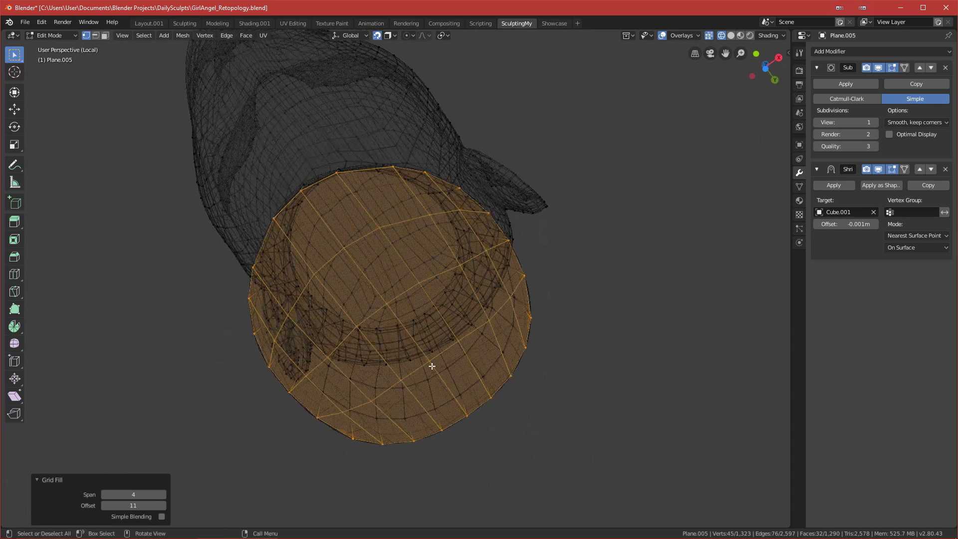
key(ctrl+KP_7)
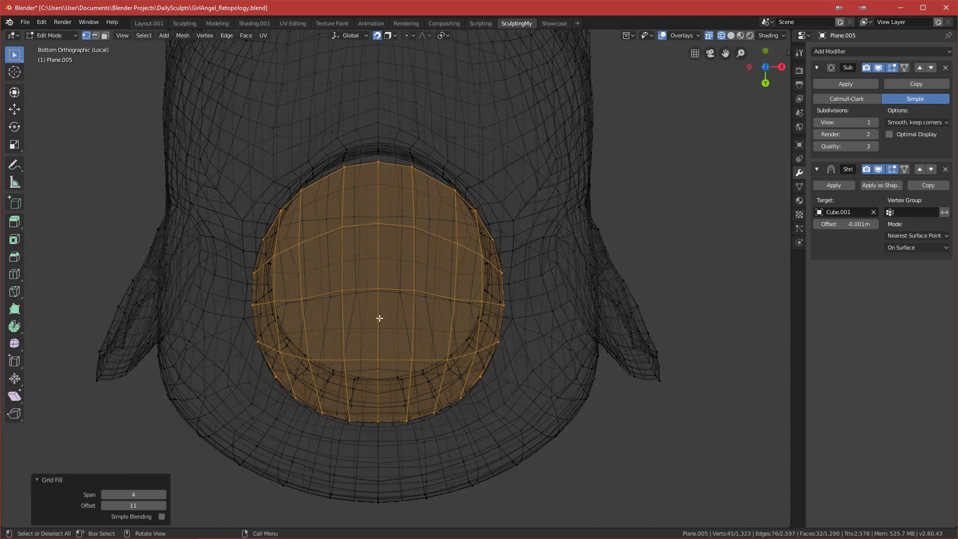
- Display the mesh in solid shading and leave local view to examine the neck cap against the sculpt from below
key(z)
click(409, 312)
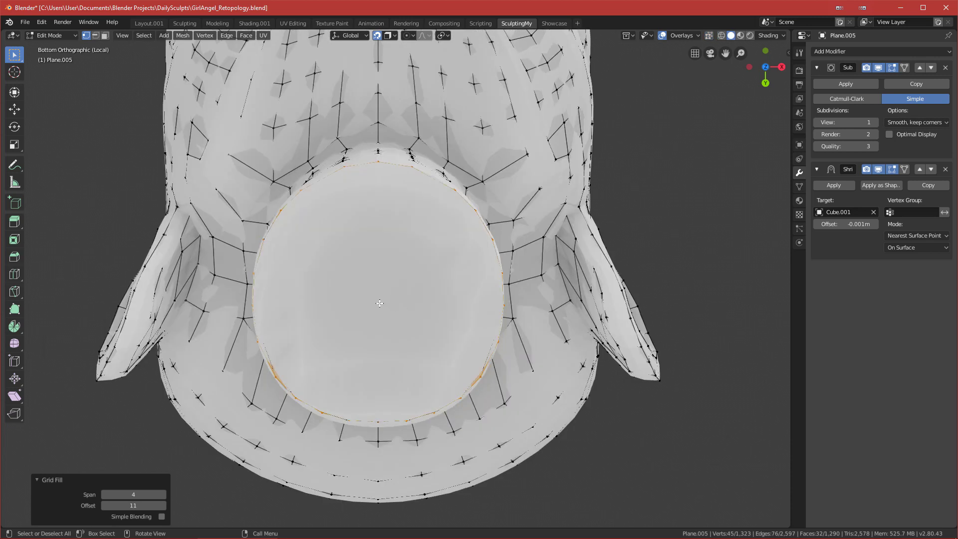
key(g)
key(Escape)
middle_drag(378, 297, 331, 355)
key(KP_Divide)
alt+middle_drag(365, 304, 378, 374)
scroll(385, 358, up, 6)
shift+middle_drag(352, 197, 334, 311)
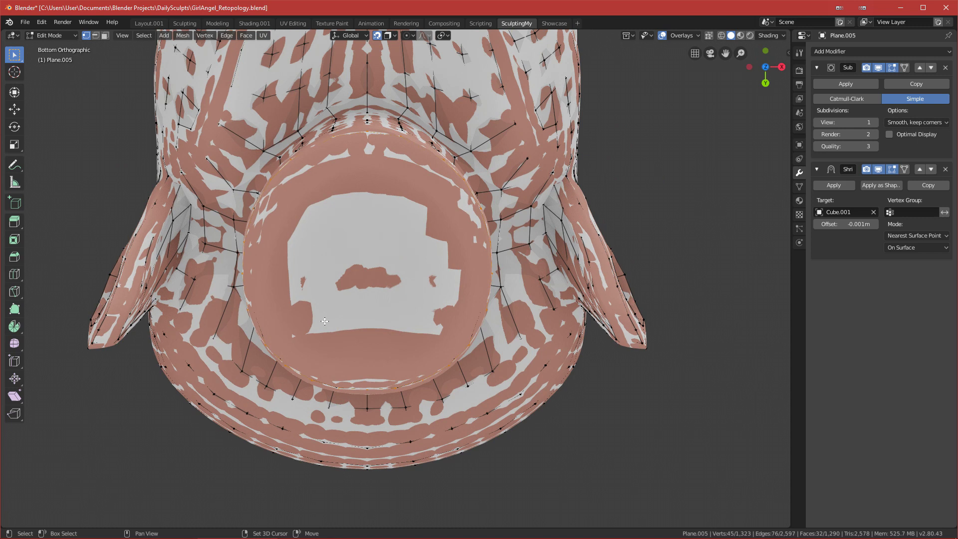
- Snap the selected neck cap vertices onto the underside of the sculpt and check the result from below
key(g)
click(363, 277)
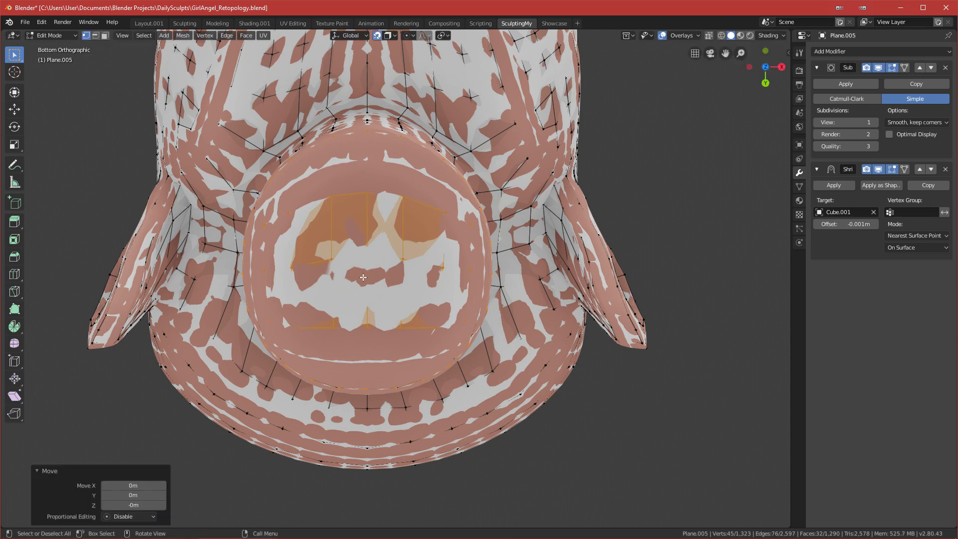
scroll(362, 282, down, 2)
middle_drag(393, 279, 383, 232)
key(ctrl+KP_7)
middle_drag(387, 280, 387, 359)
- Delete all vertices on the negative X half of the retopologized head, selecting them through the mesh in front view
key(alt+a)
key(KP_1)
scroll(384, 280, down, 4)
shift+middle_drag(381, 207, 392, 318)
scroll(392, 318, down, 1)
drag(292, 112, 398, 450)
scroll(397, 449, up, 3)
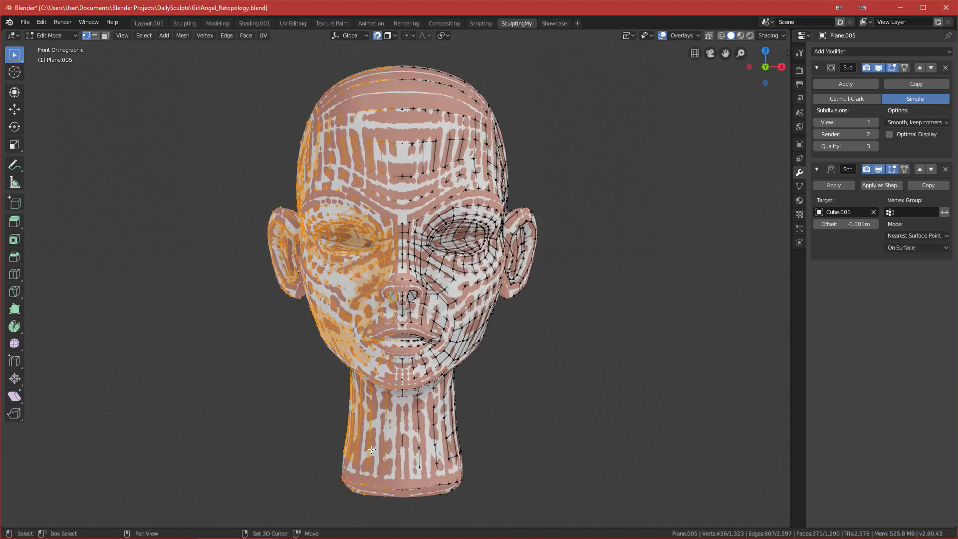
key(shift+z)
scroll(310, 233, down, 2)
drag(259, 50, 396, 495)
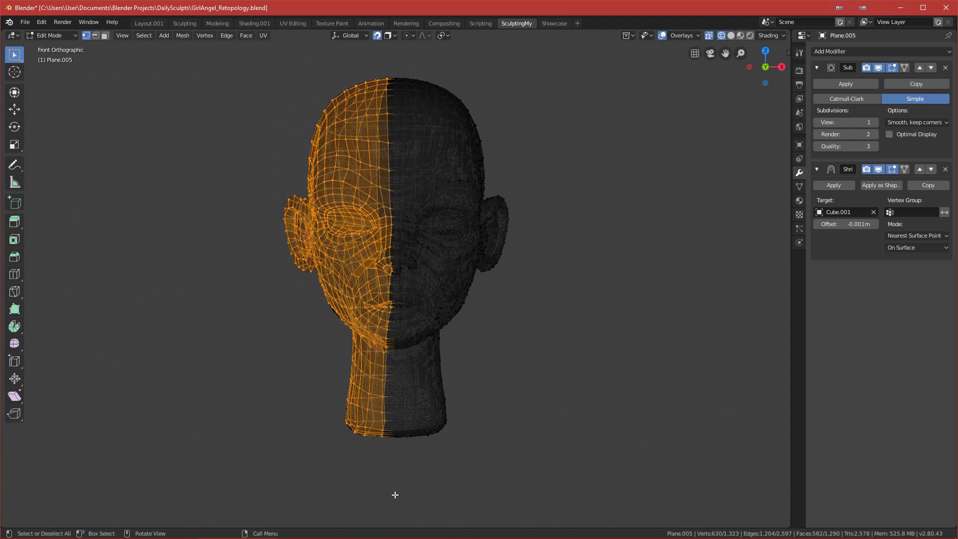
key(x)
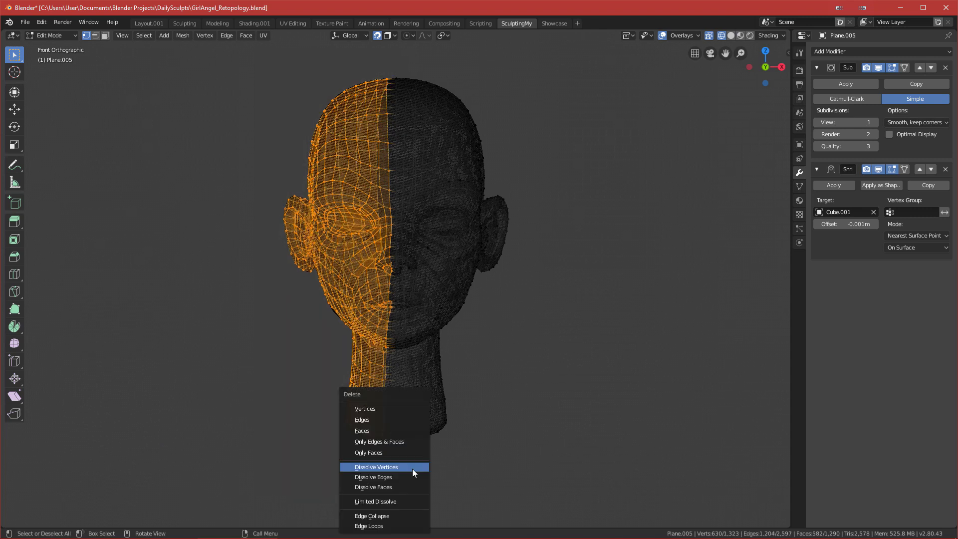
click(394, 406)
key(Tab)
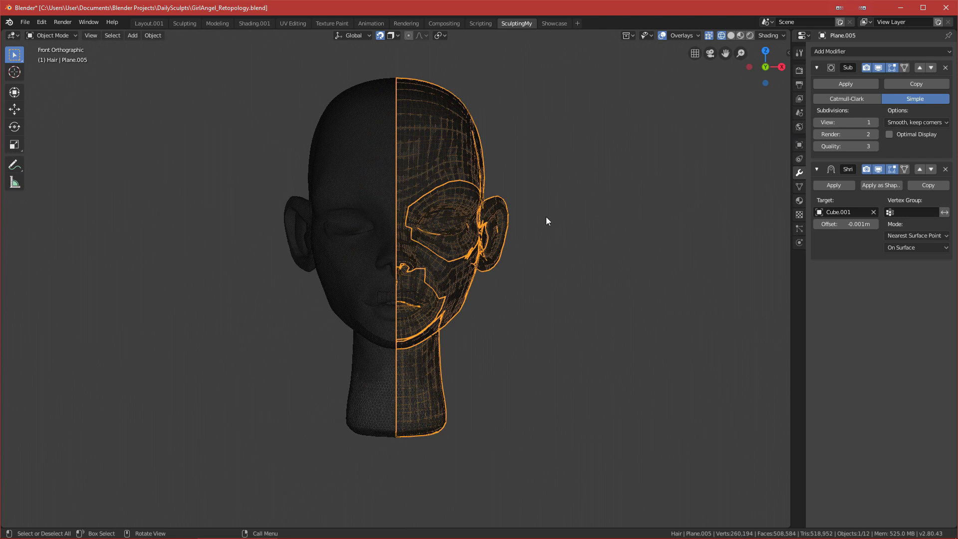
key(shift+z)
- Add an X-axis Mirror modifier at the top of the modifier stack with Clipping enabled
click(873, 52)
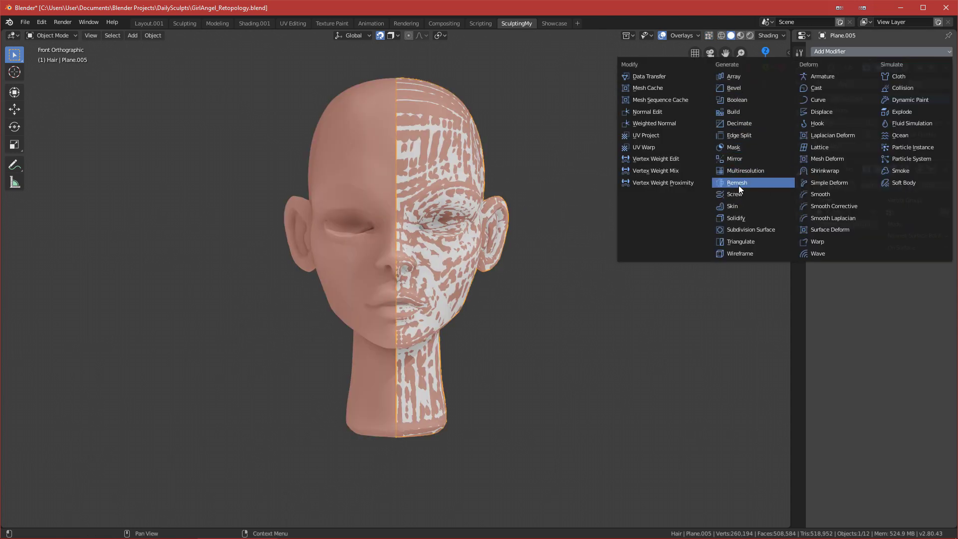
click(736, 159)
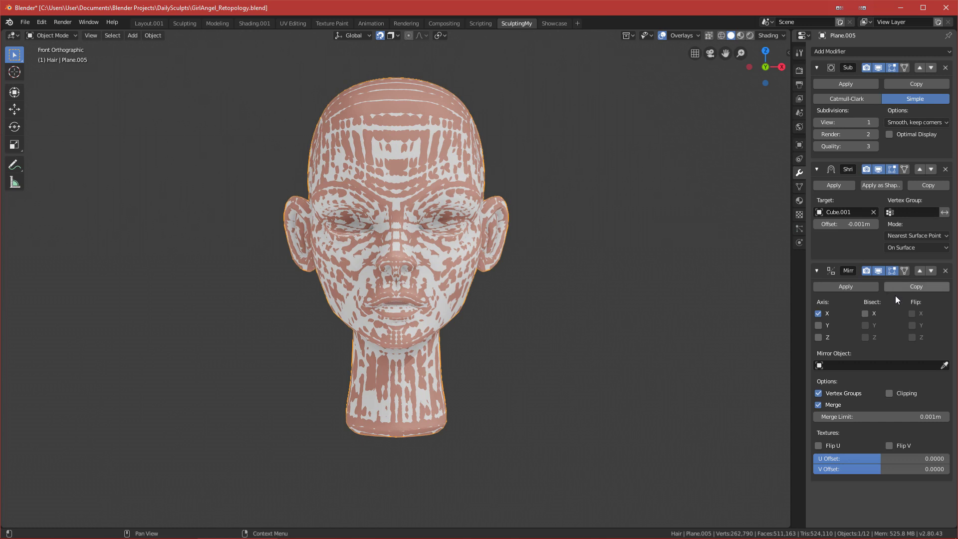
click(919, 272)
click(919, 169)
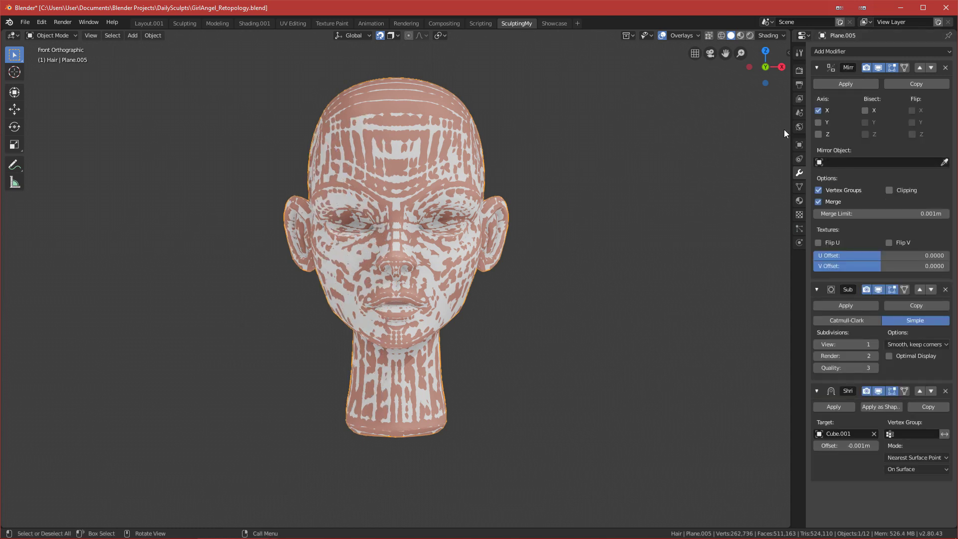
click(890, 191)
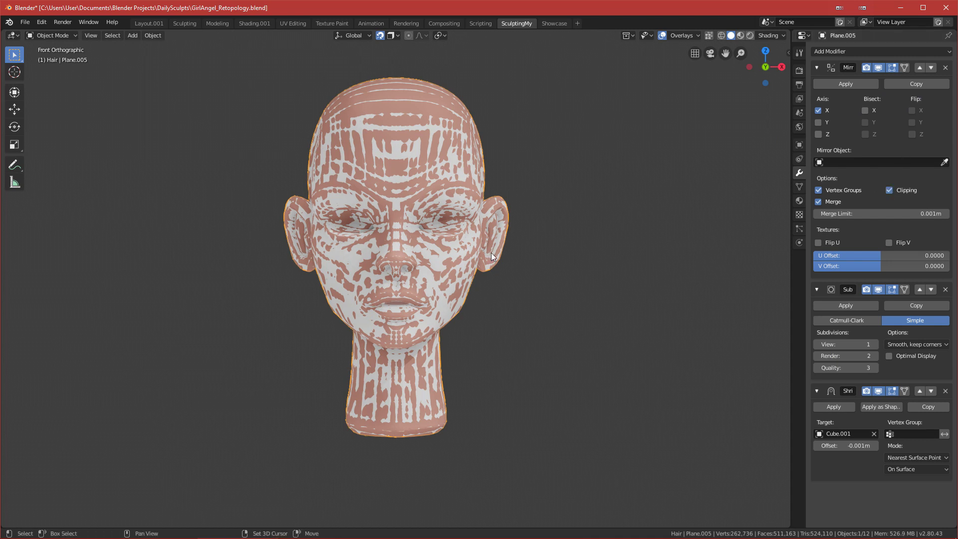
- Isolate the mirrored head in local view and save the file
key(KP_Divide)
scroll(501, 310, down, 1)
middle_drag(501, 309, 396, 313)
key(KP_1)
key(ctrl+s)
scroll(404, 347, up, 8)
scroll(453, 333, down, 3)
- Examine the topology of the isolated head in wireframe shading from an angled view
key(grave)
click(530, 287)
key(ctrl+Tab)
mouse_move(436, 265)
middle_down()
mouse_move(493, 236)
mouse_move(604, 236)
mouse_move(518, 257)
mouse_move(558, 233)
mouse_move(320, 162)
mouse_move(370, 235)
middle_up()
click(517, 252)
key(z)
click(250, 244)
scroll(558, 233, down, 2)
key(ctrl+Tab)
click(143, 240)
middle_drag(302, 238, 313, 247)
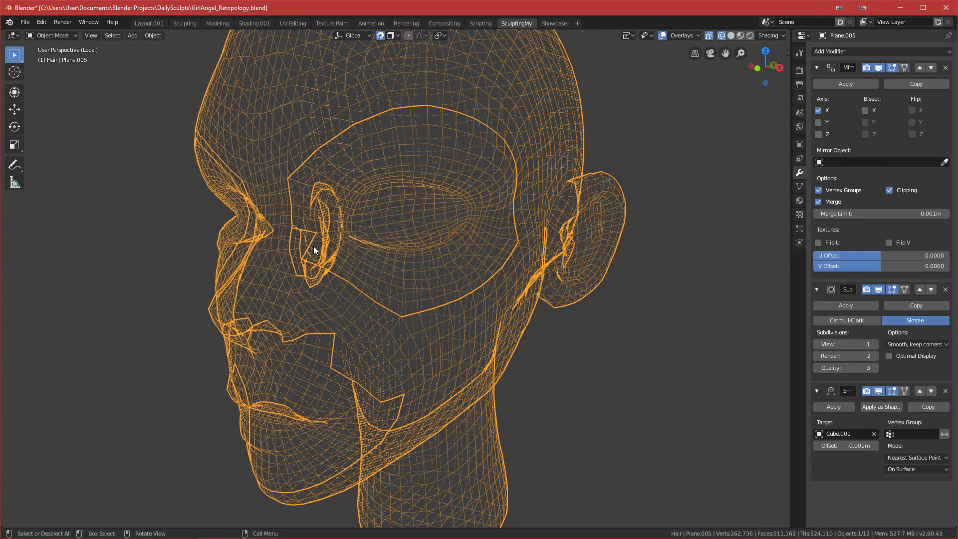
- Return to solid shading and examine the head's surface from the front, from behind and around the ear
key(KP_1)
key(z)
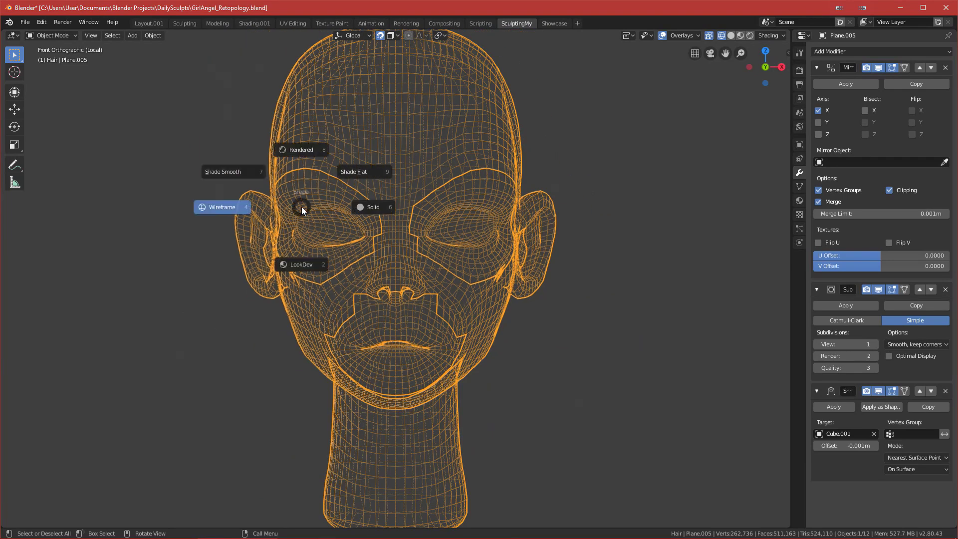
click(364, 209)
middle_drag(429, 217, 330, 221)
scroll(330, 220, down, 3)
key(KP_1)
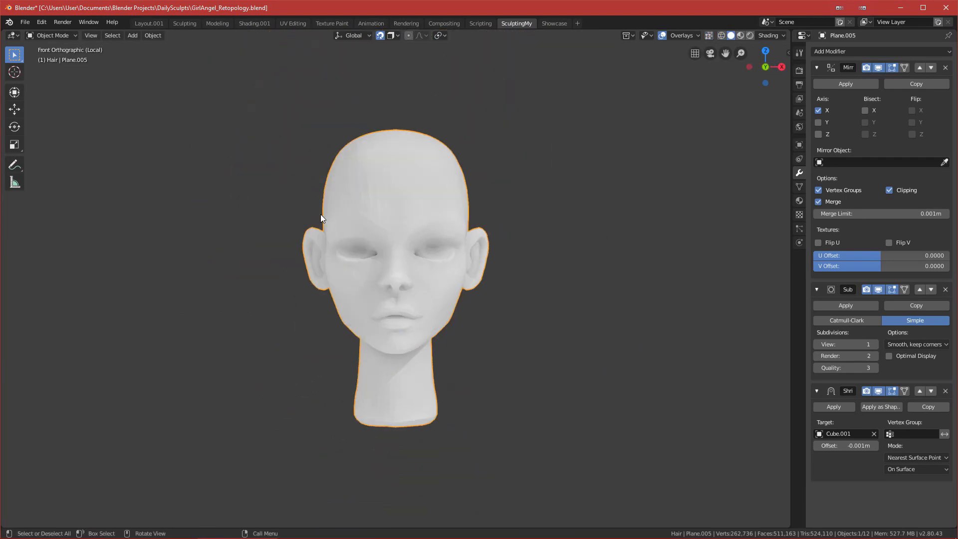
scroll(370, 228, up, 3)
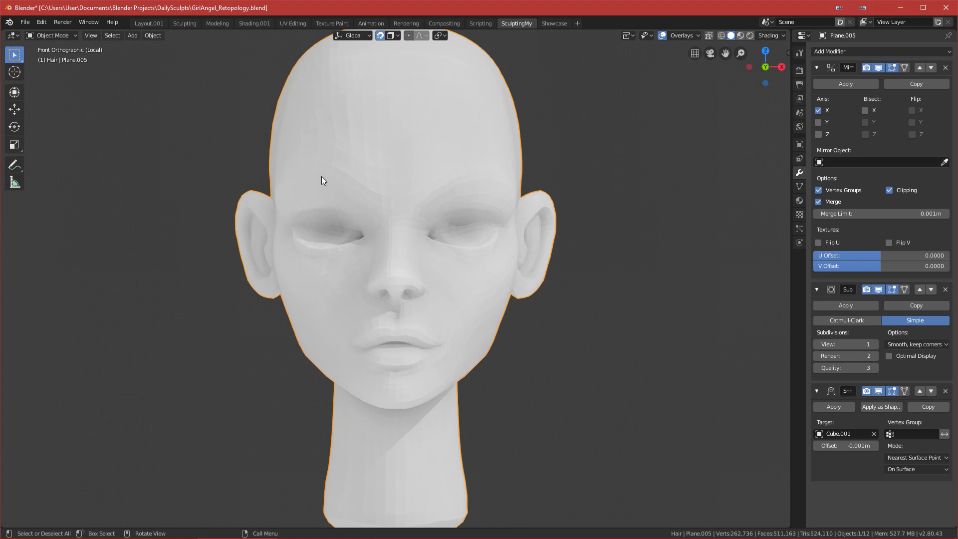
scroll(320, 223, down, 4)
middle_drag(320, 224, 343, 331)
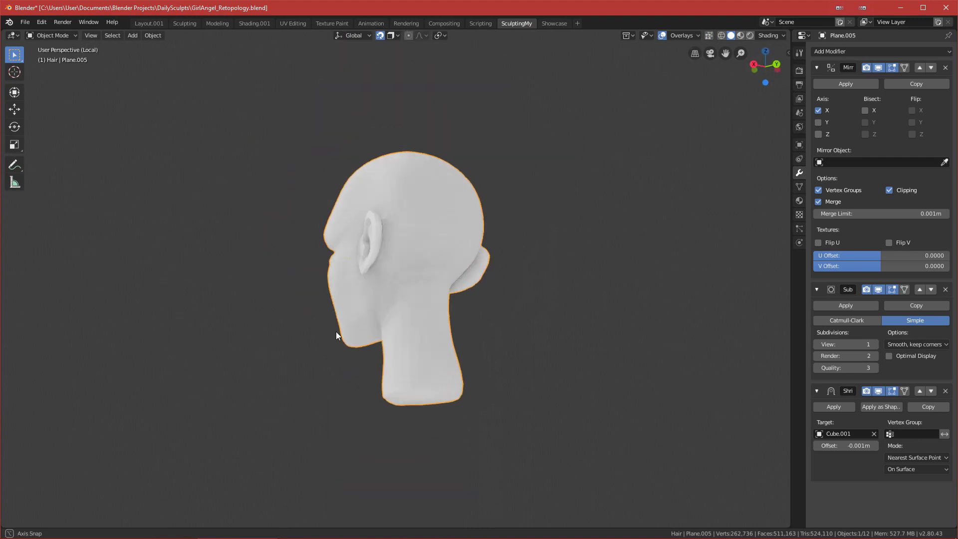
scroll(342, 331, up, 8)
scroll(362, 334, down, 10)
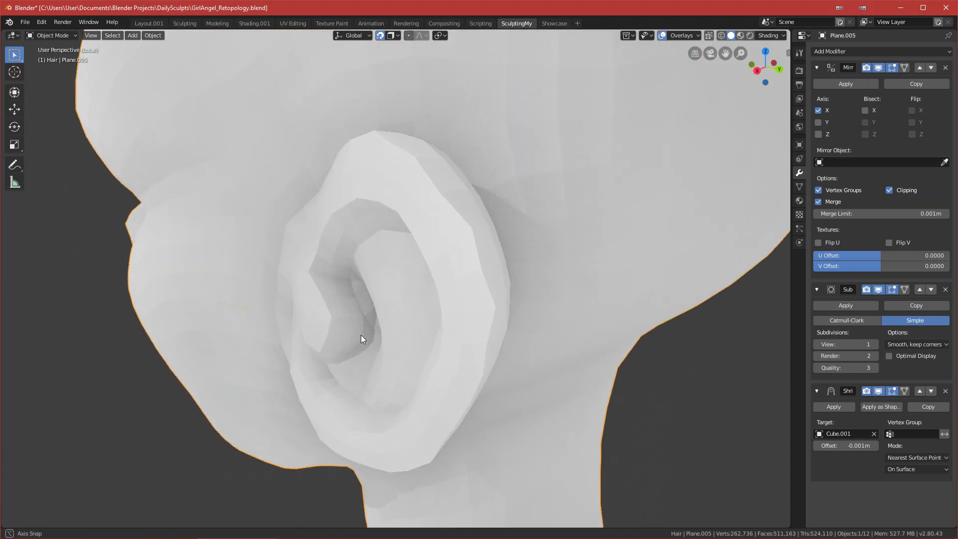
- Recalculate the outside normals of the entire head mesh and return to Object Mode
key(KP_1)
key(Tab)
key(a)
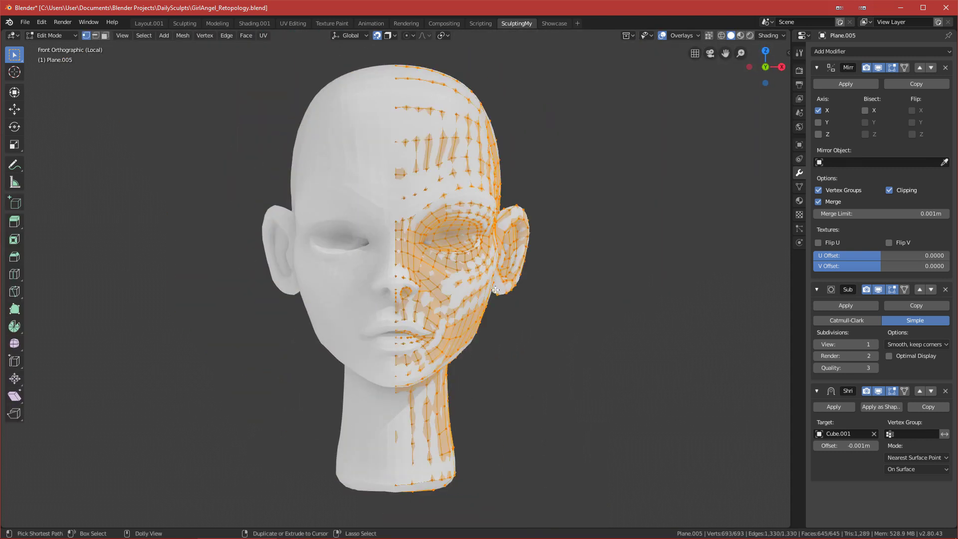
key(shift+n)
key(Tab)
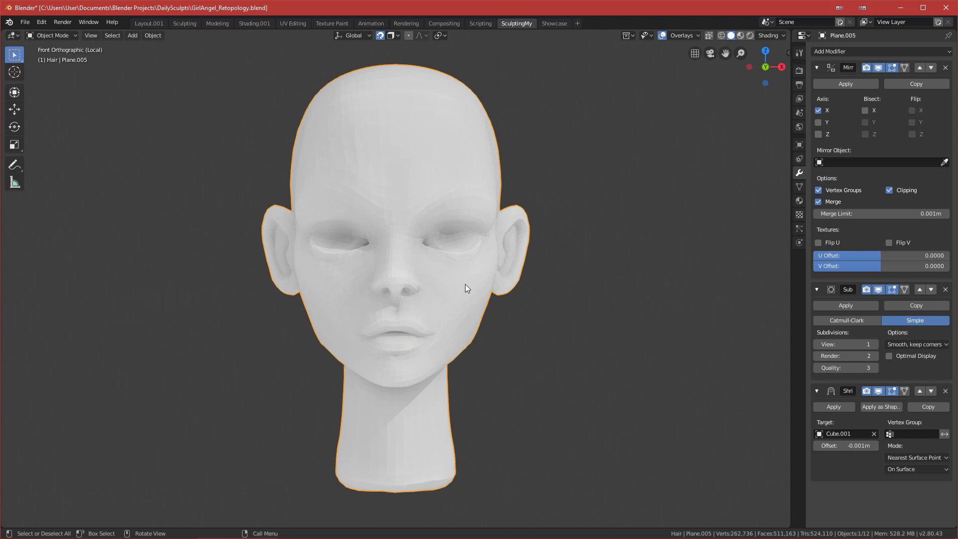
middle_drag(466, 285, 405, 285)
key(grave)
click(342, 243)
scroll(558, 395, down, 2)
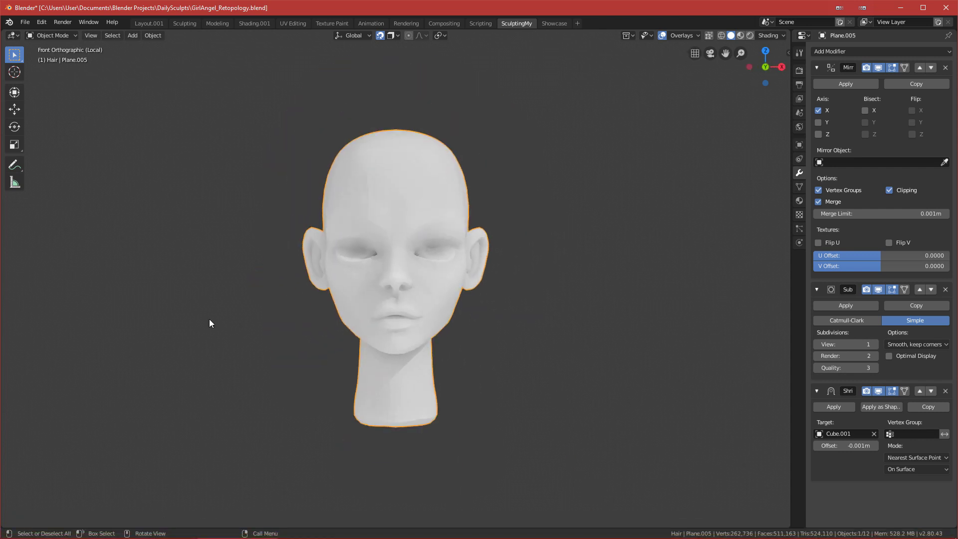
click(160, 530)
click(180, 7)
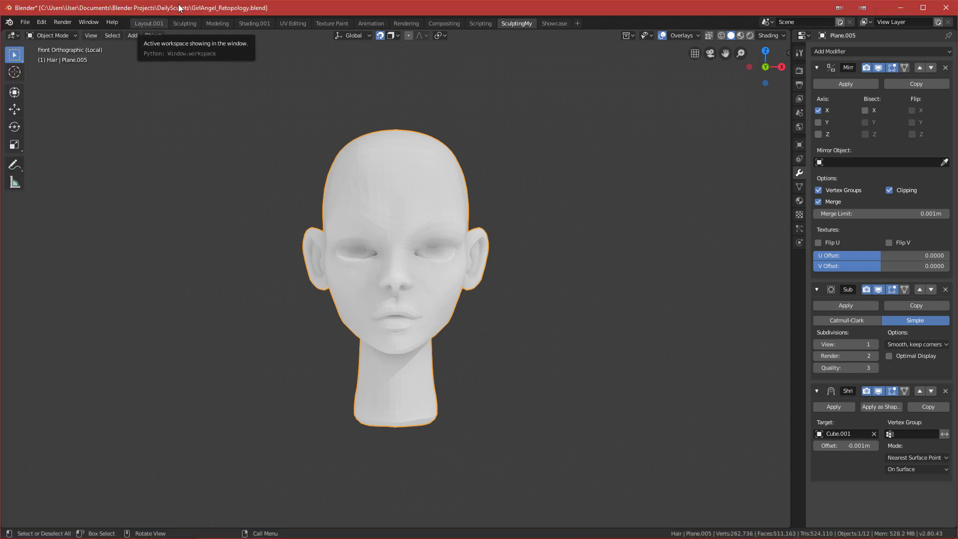
- Open the head mesh in Edit Mode with nothing selected, seen from the front
middle_drag(481, 235, 541, 214)
key(KP_1)
key(Tab)
key(alt+a)
key(KP_1)
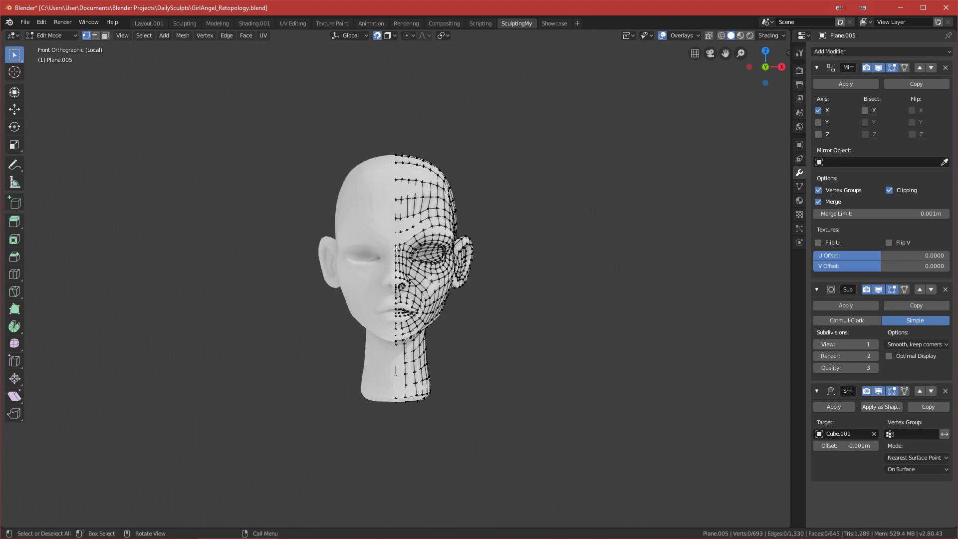
key(alt+Tab)
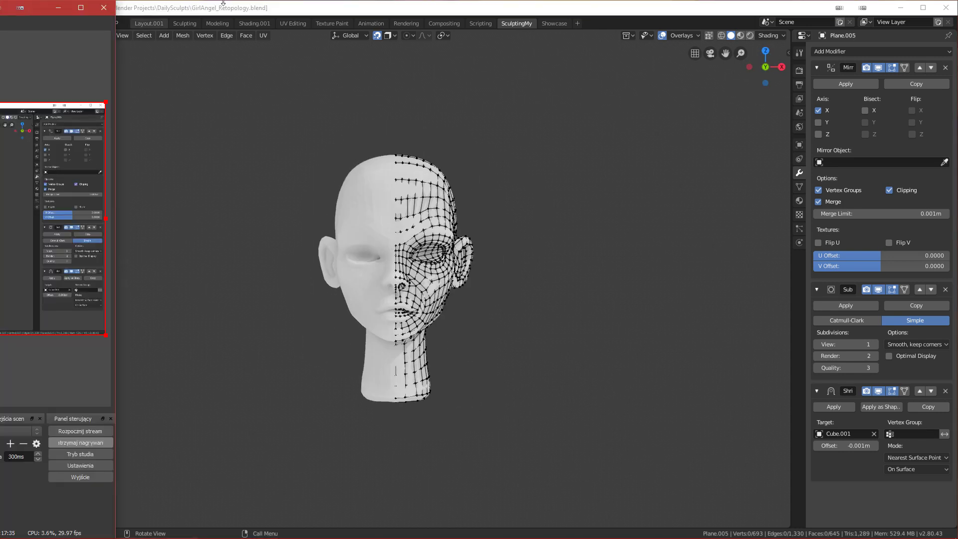
click(224, 3)
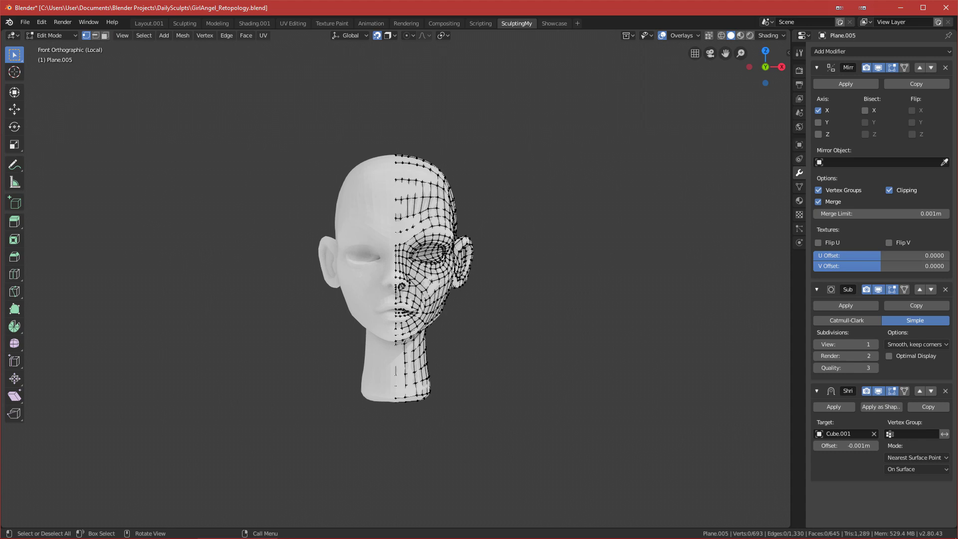